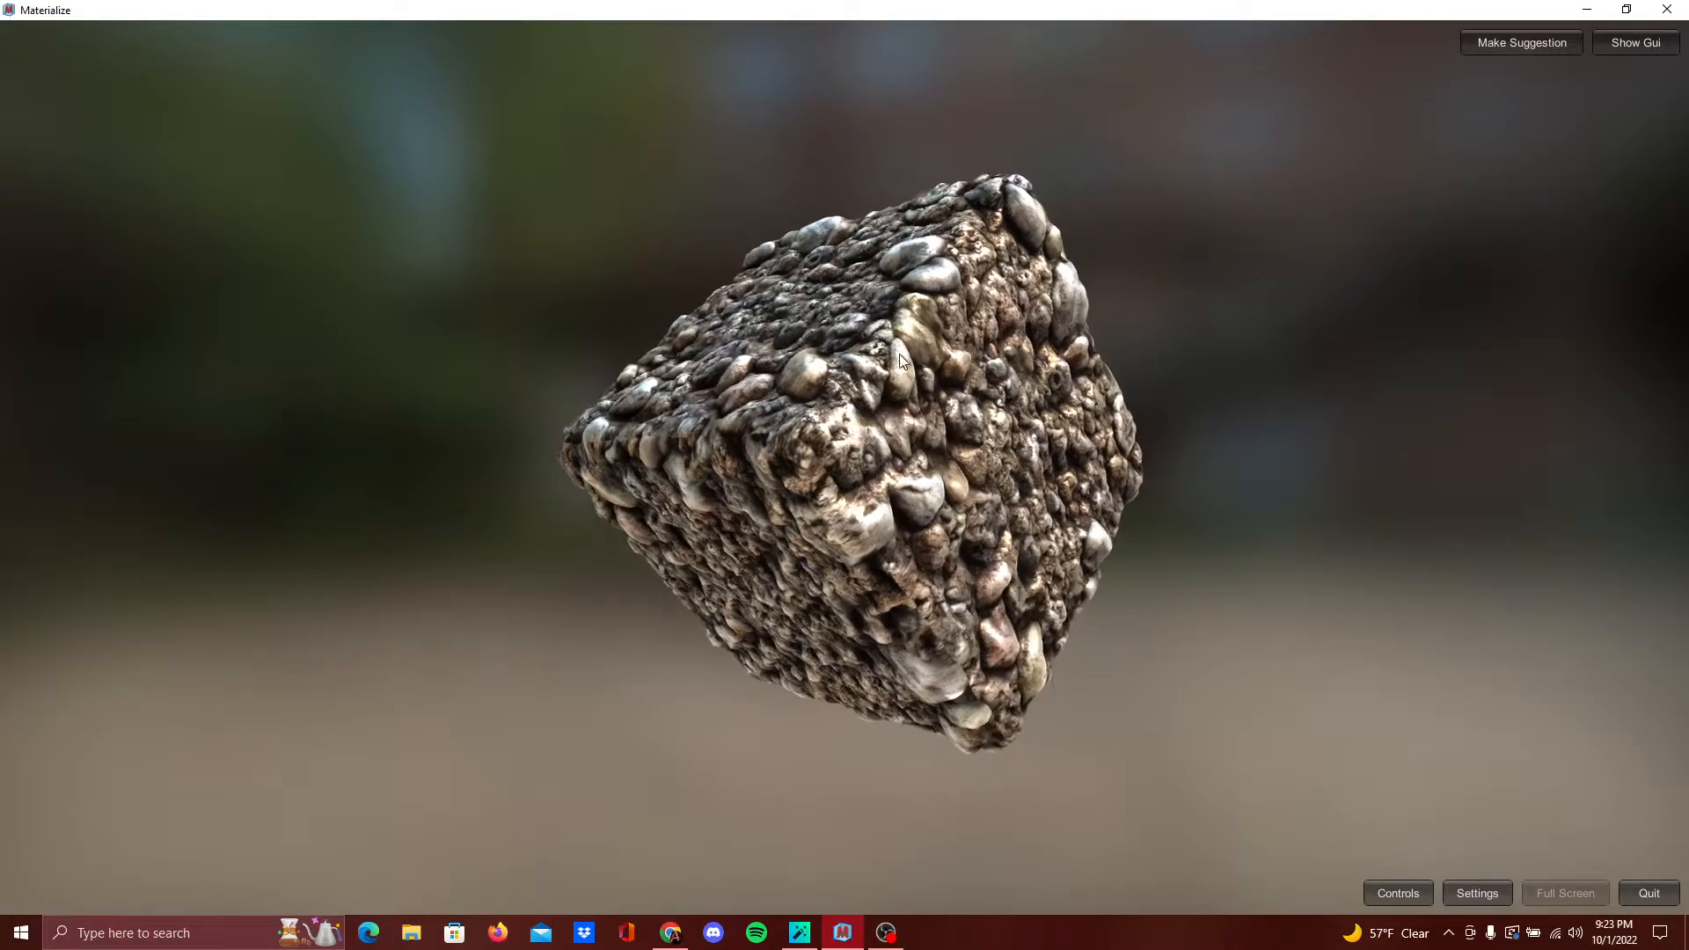
Inspect the pebble-textured preview cube from several angles and up close to examine its surface relief
{"action": "left_click_drag", "start_coordinate": [928, 350], "coordinate": [1028, 332]}
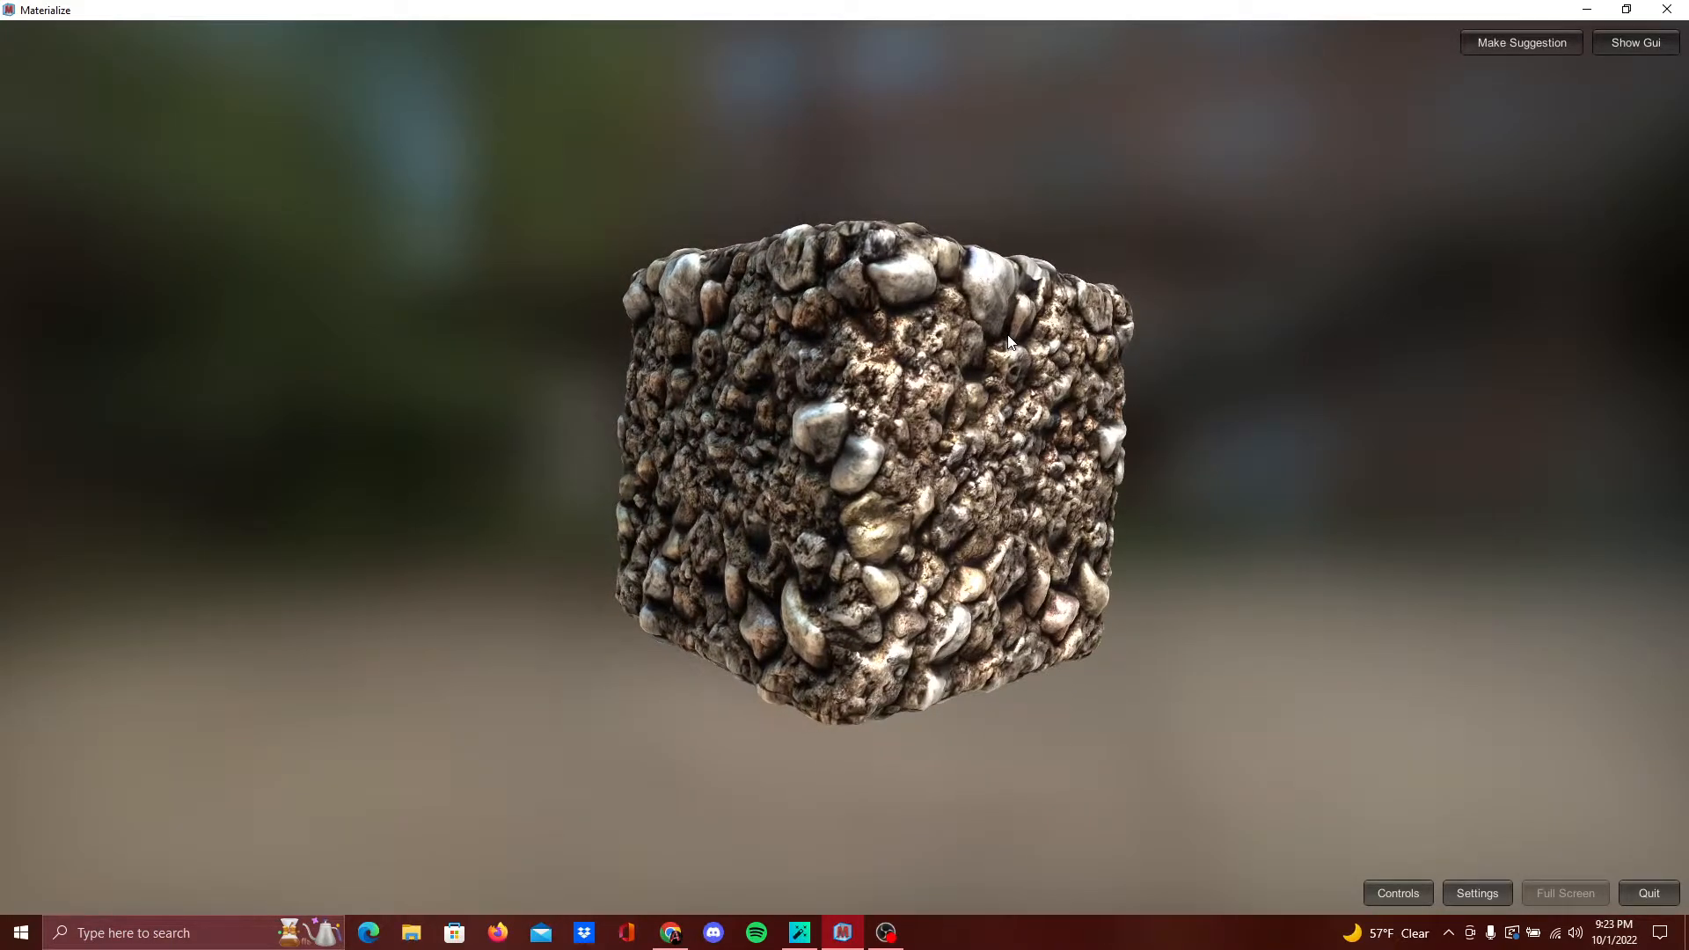
{"action": "scroll", "coordinate": [971, 374], "scroll_direction": "up", "scroll_amount": 5}
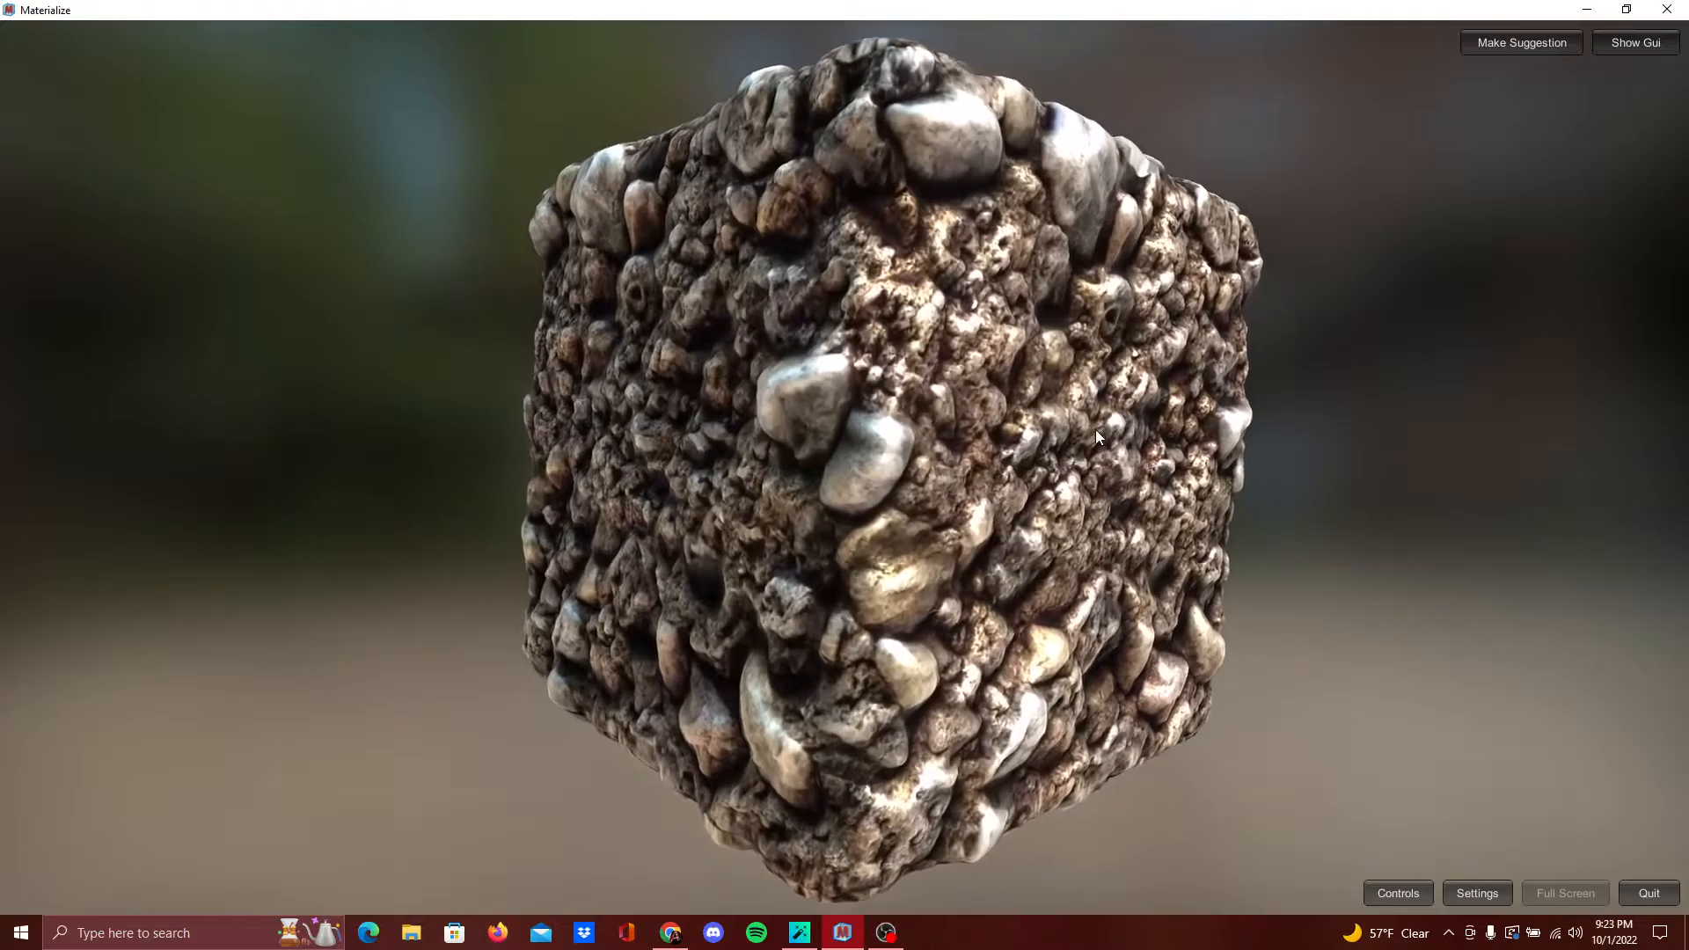
{"action": "left_click_drag", "start_coordinate": [1079, 514], "coordinate": [1023, 677]}
{"action": "scroll", "coordinate": [1022, 674], "scroll_direction": "down", "scroll_amount": 5}
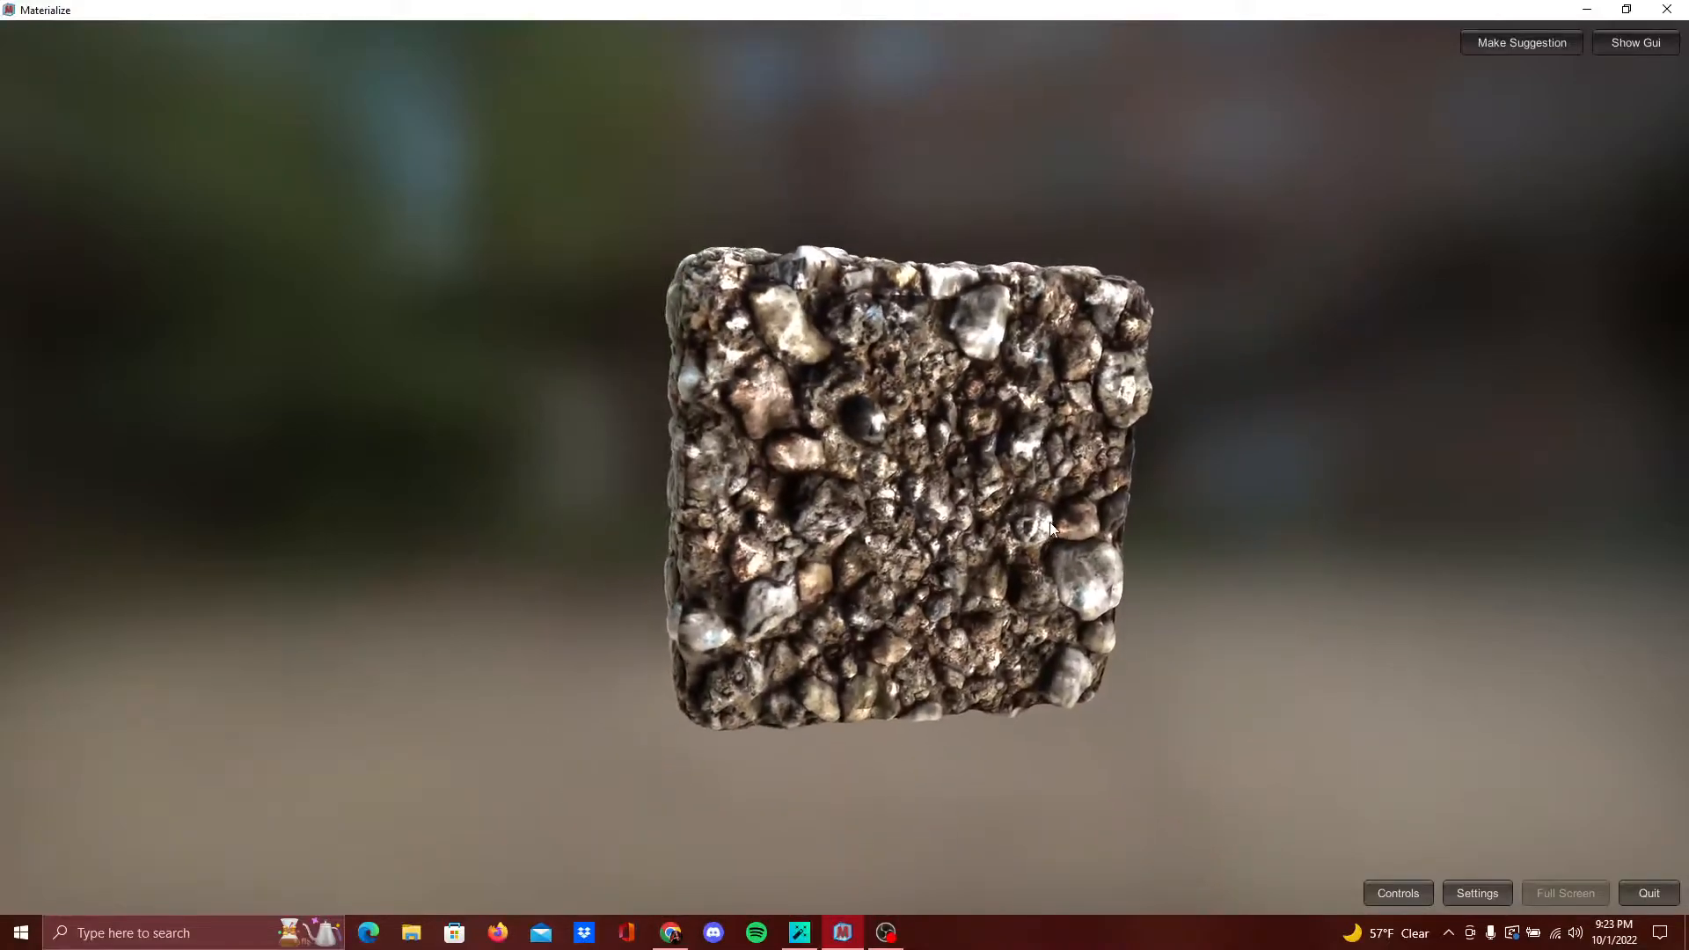
{"action": "left_click_drag", "start_coordinate": [899, 572], "coordinate": [903, 653]}
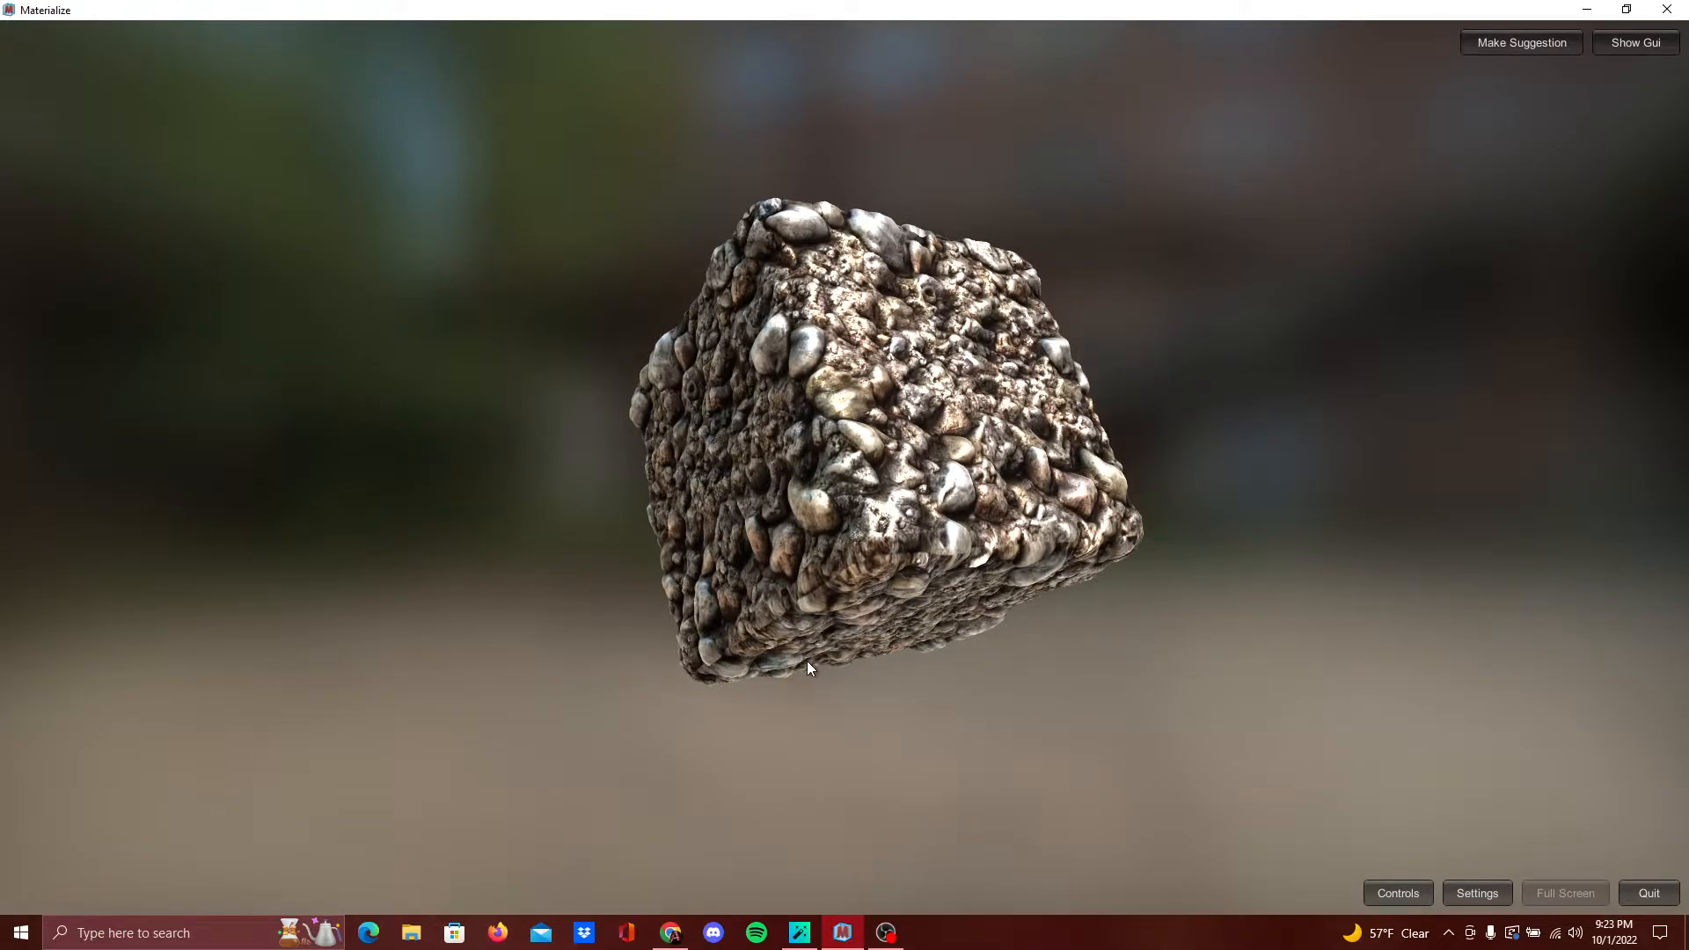
{"action": "left_click_drag", "start_coordinate": [894, 565], "coordinate": [896, 457]}
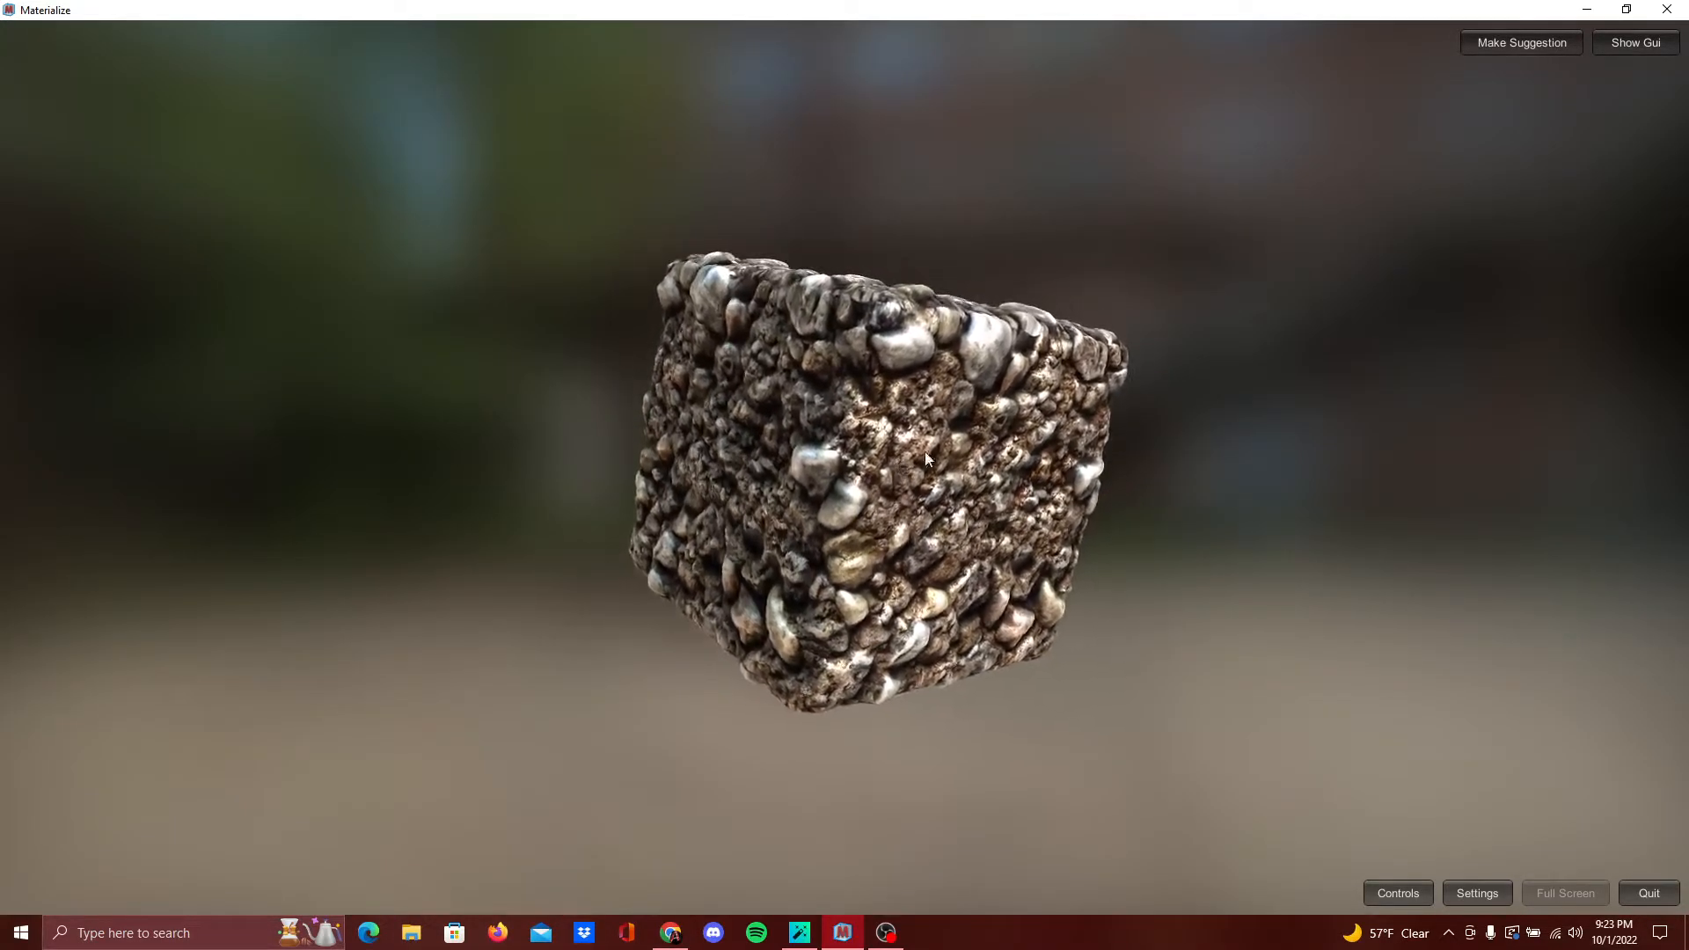
{"action": "left_click_drag", "start_coordinate": [914, 556], "coordinate": [1337, 632]}
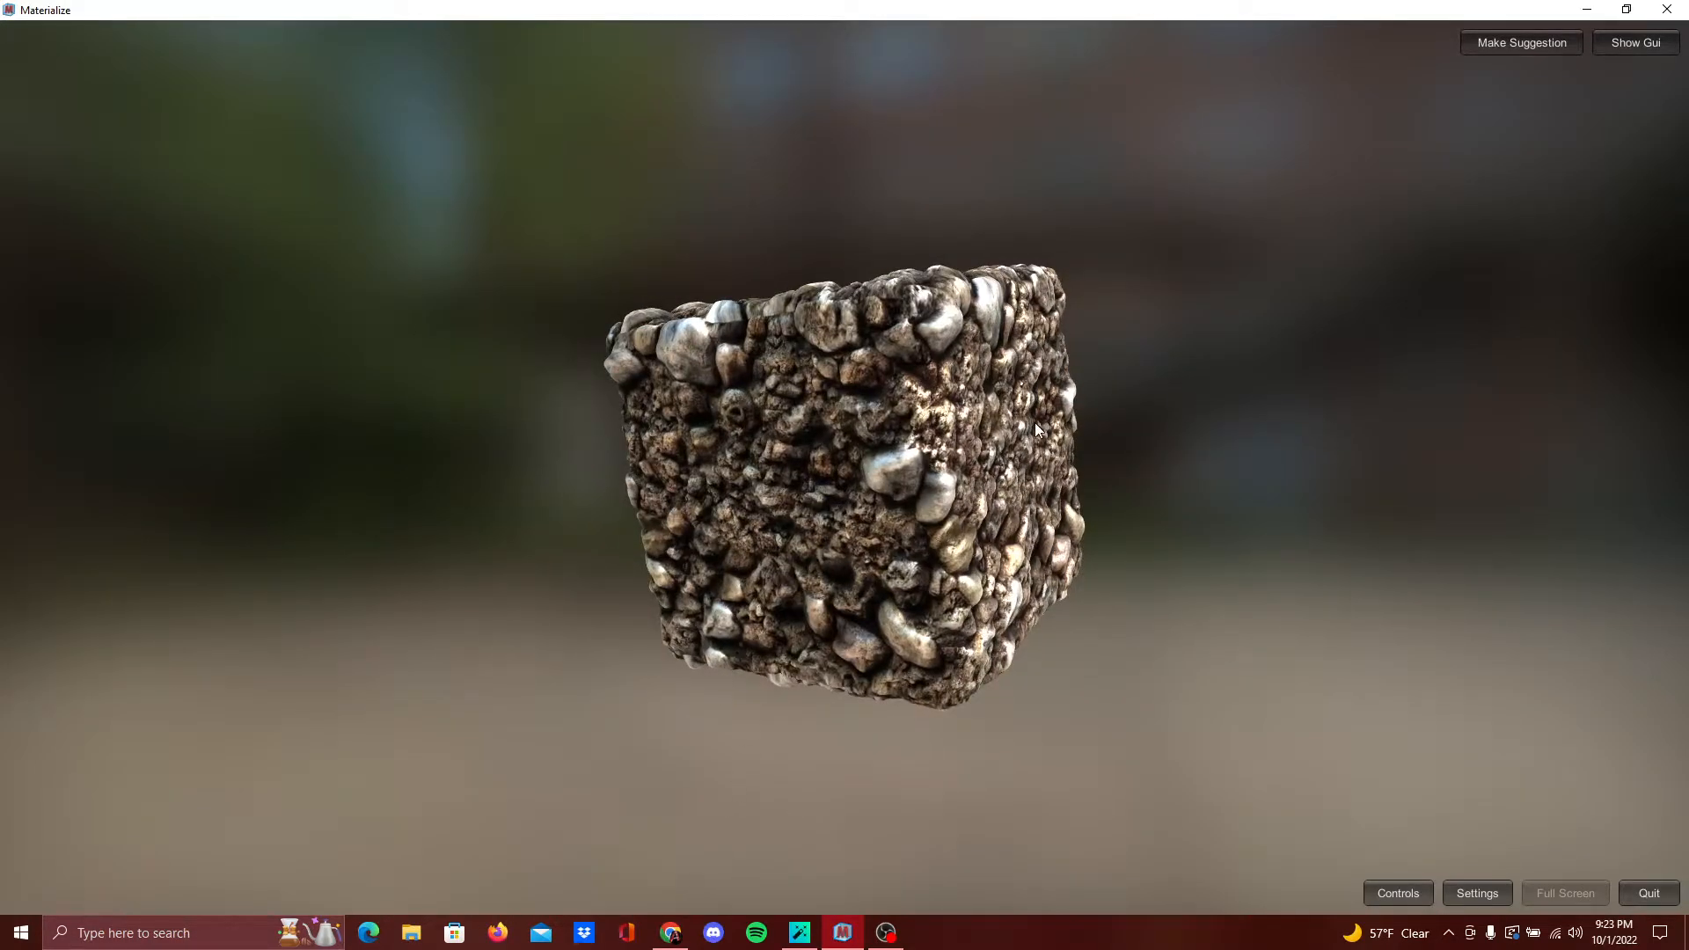
{"action": "left_click_drag", "start_coordinate": [810, 423], "coordinate": [850, 579]}
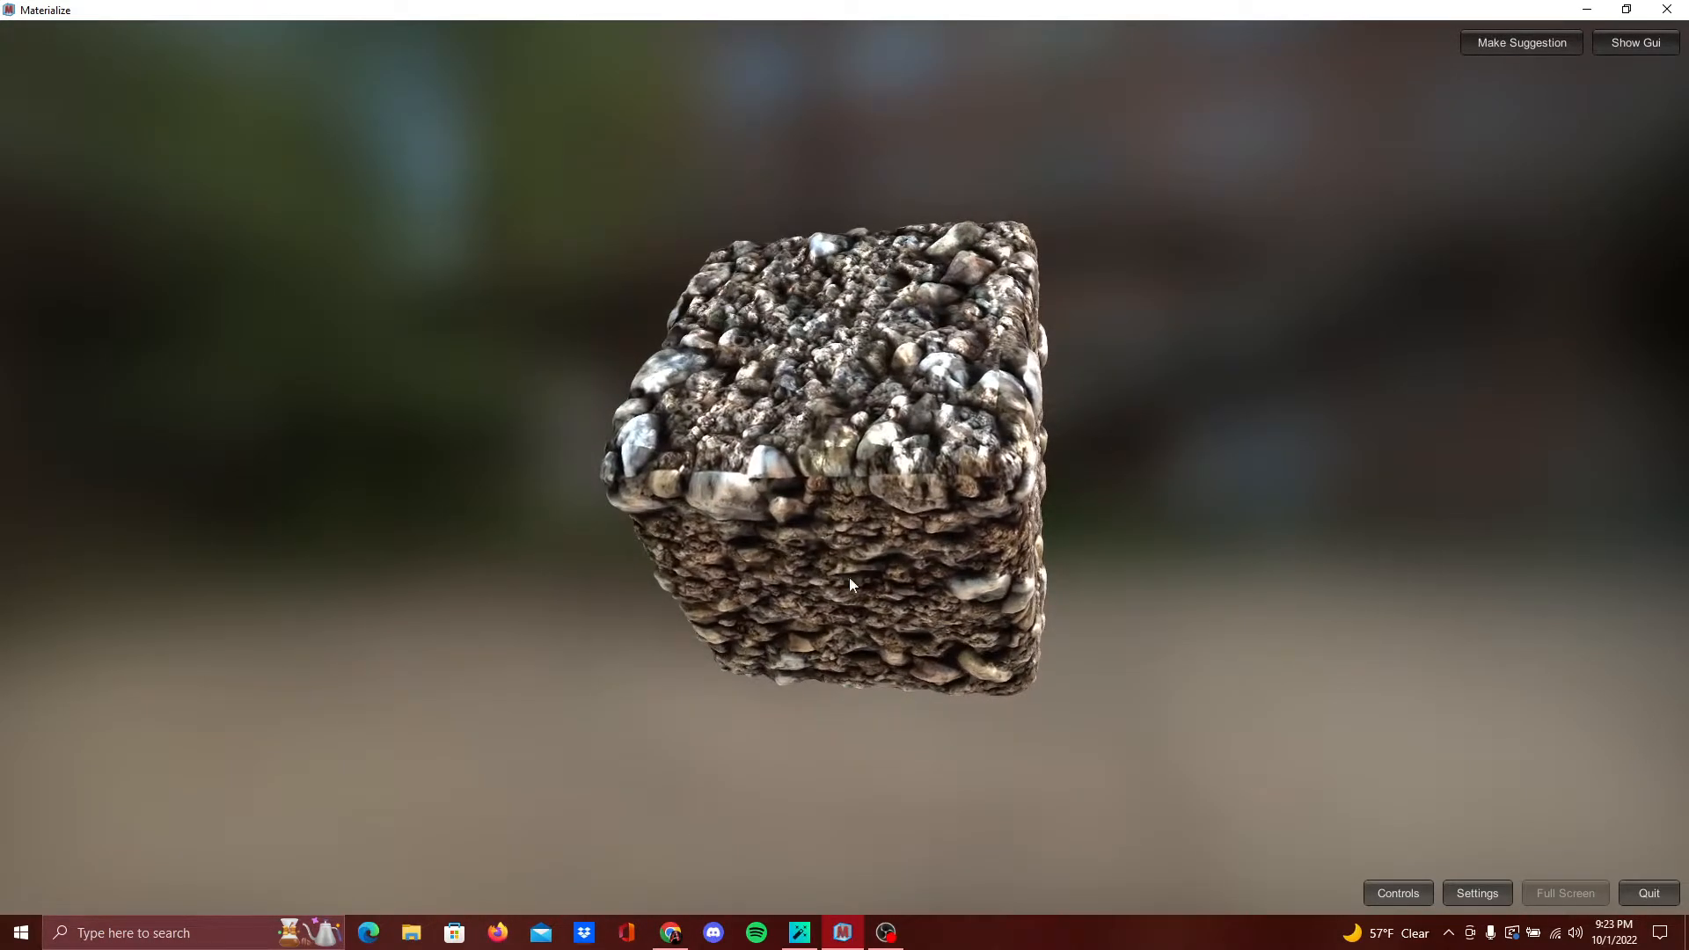
Switch to Chrome and search itch.io for "nmkd"
{"action": "left_click", "coordinate": [671, 932]}
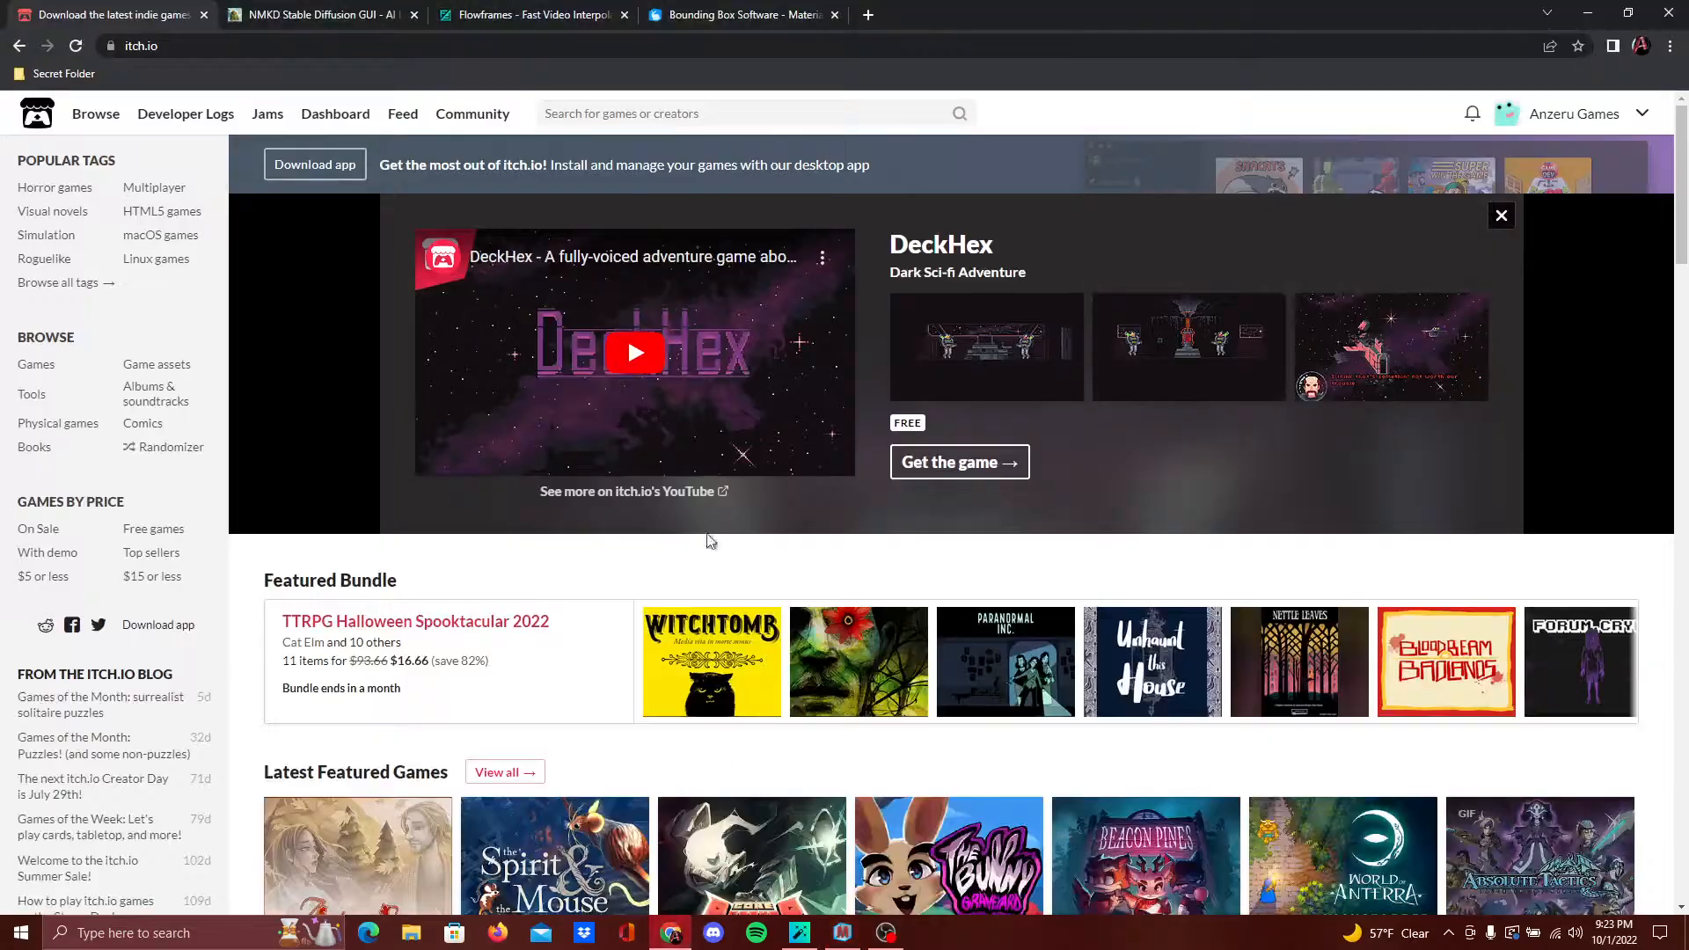
{"action": "left_click", "coordinate": [155, 51]}
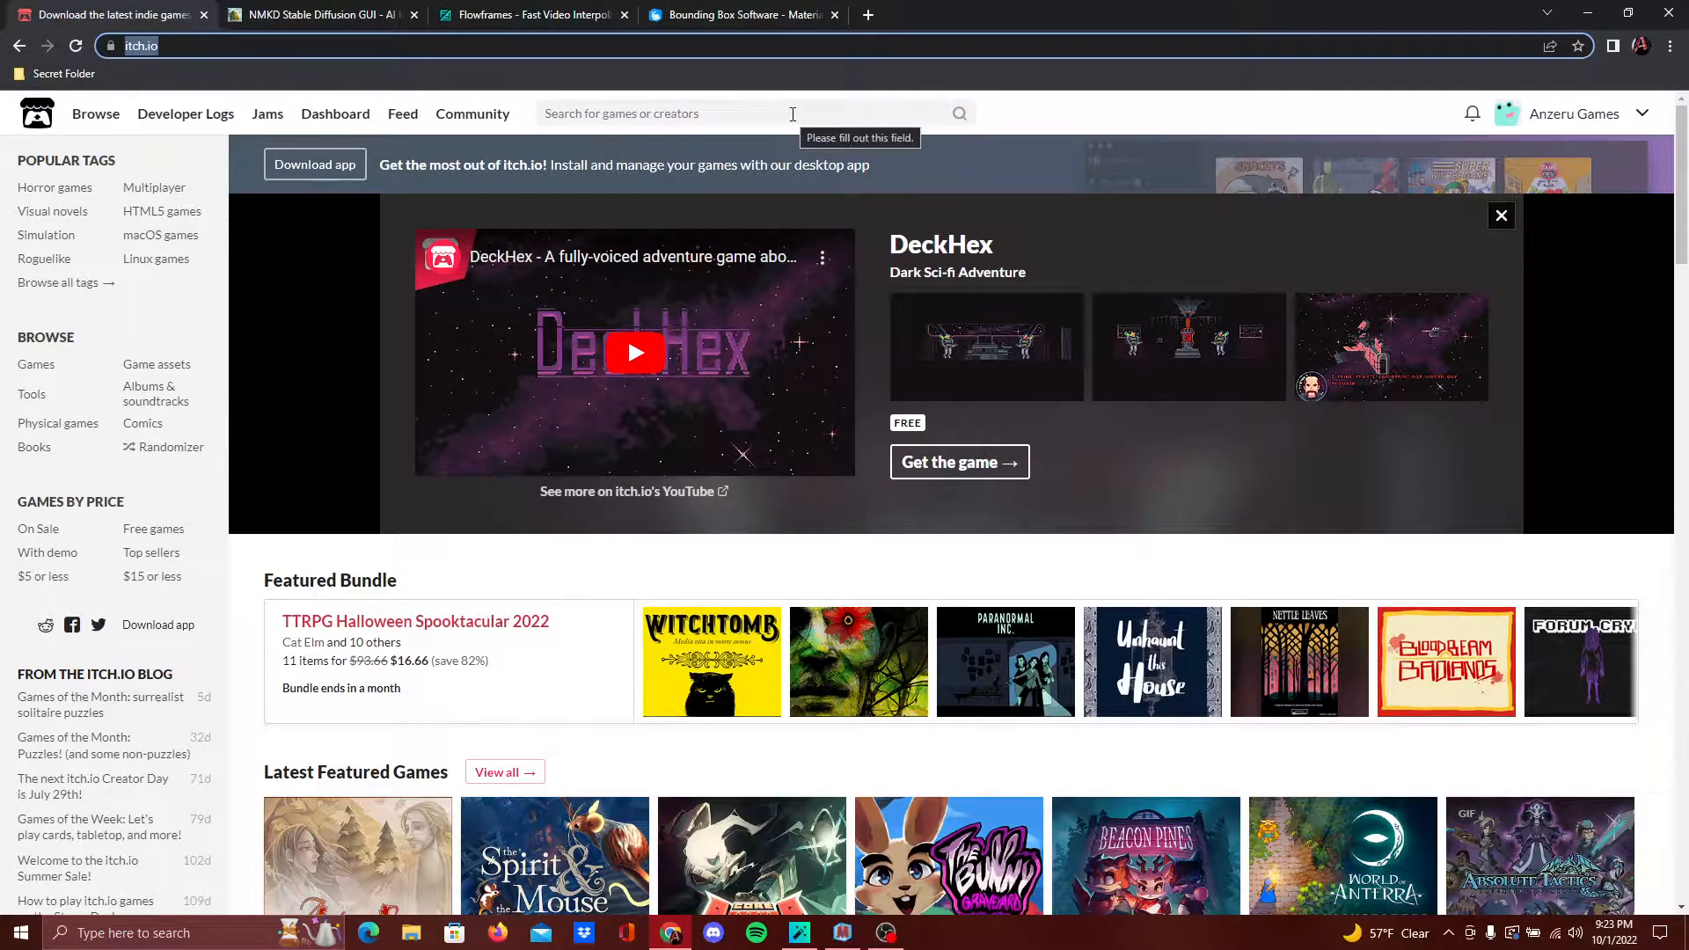
{"action": "scroll", "coordinate": [634, 467], "scroll_direction": "down", "scroll_amount": 3}
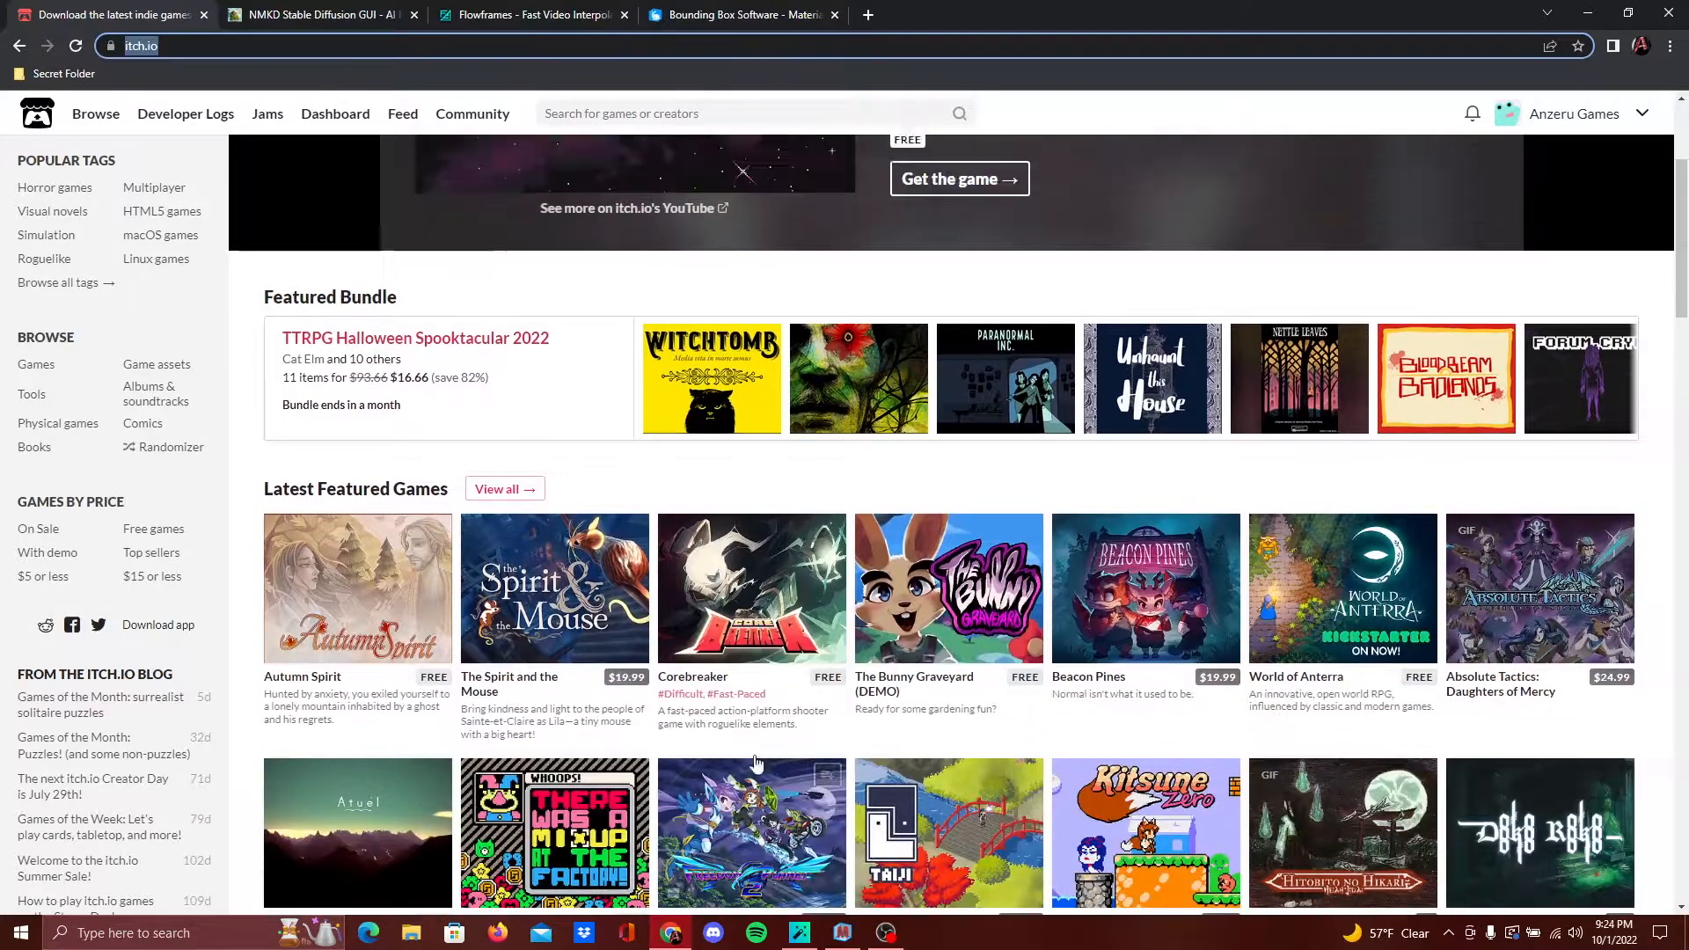
{"action": "scroll", "coordinate": [626, 336], "scroll_direction": "up", "scroll_amount": 3}
{"action": "left_click", "coordinate": [626, 114]}
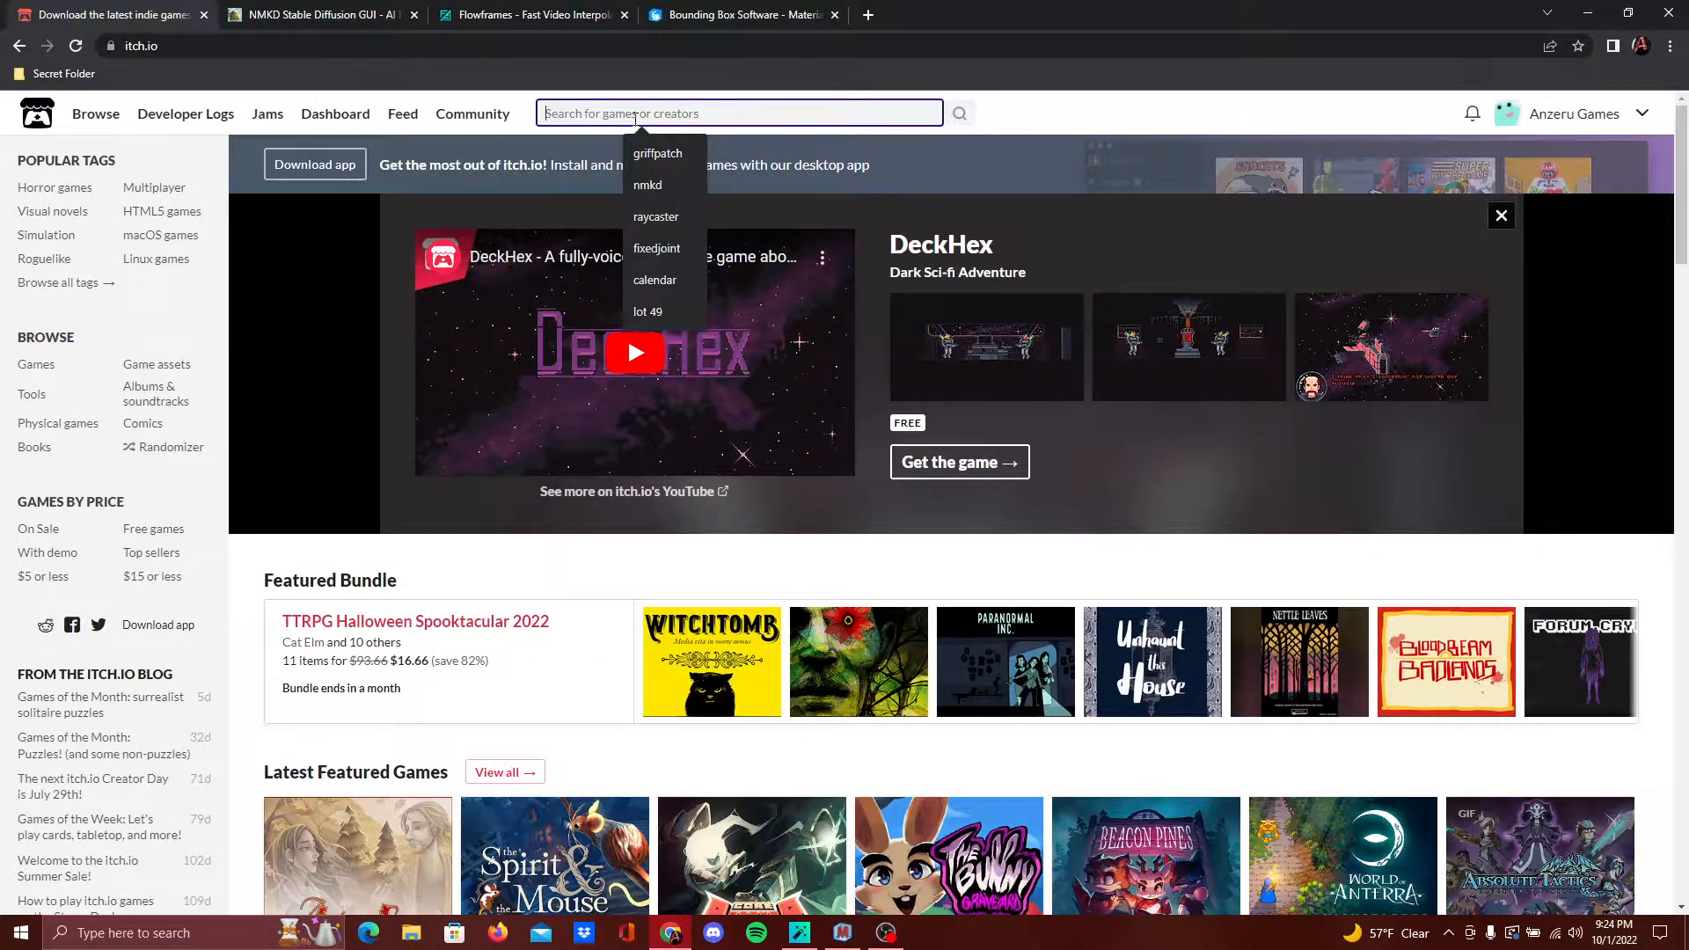
{"action": "type", "text": "n"}
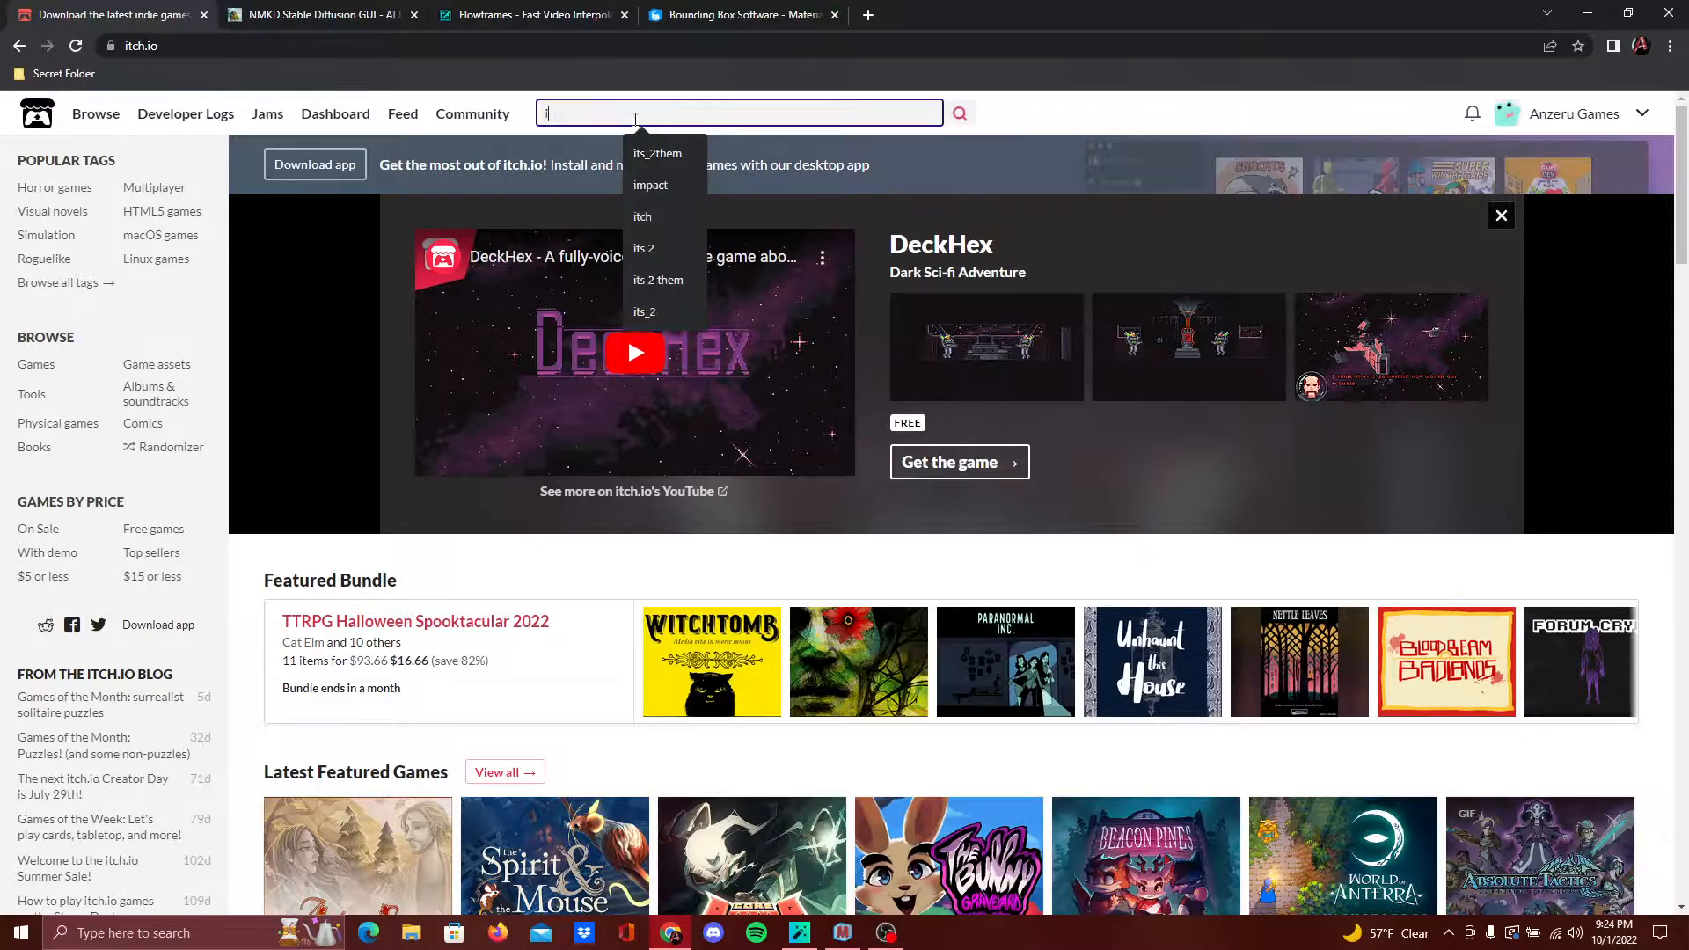
{"action": "type", "text": "m"}
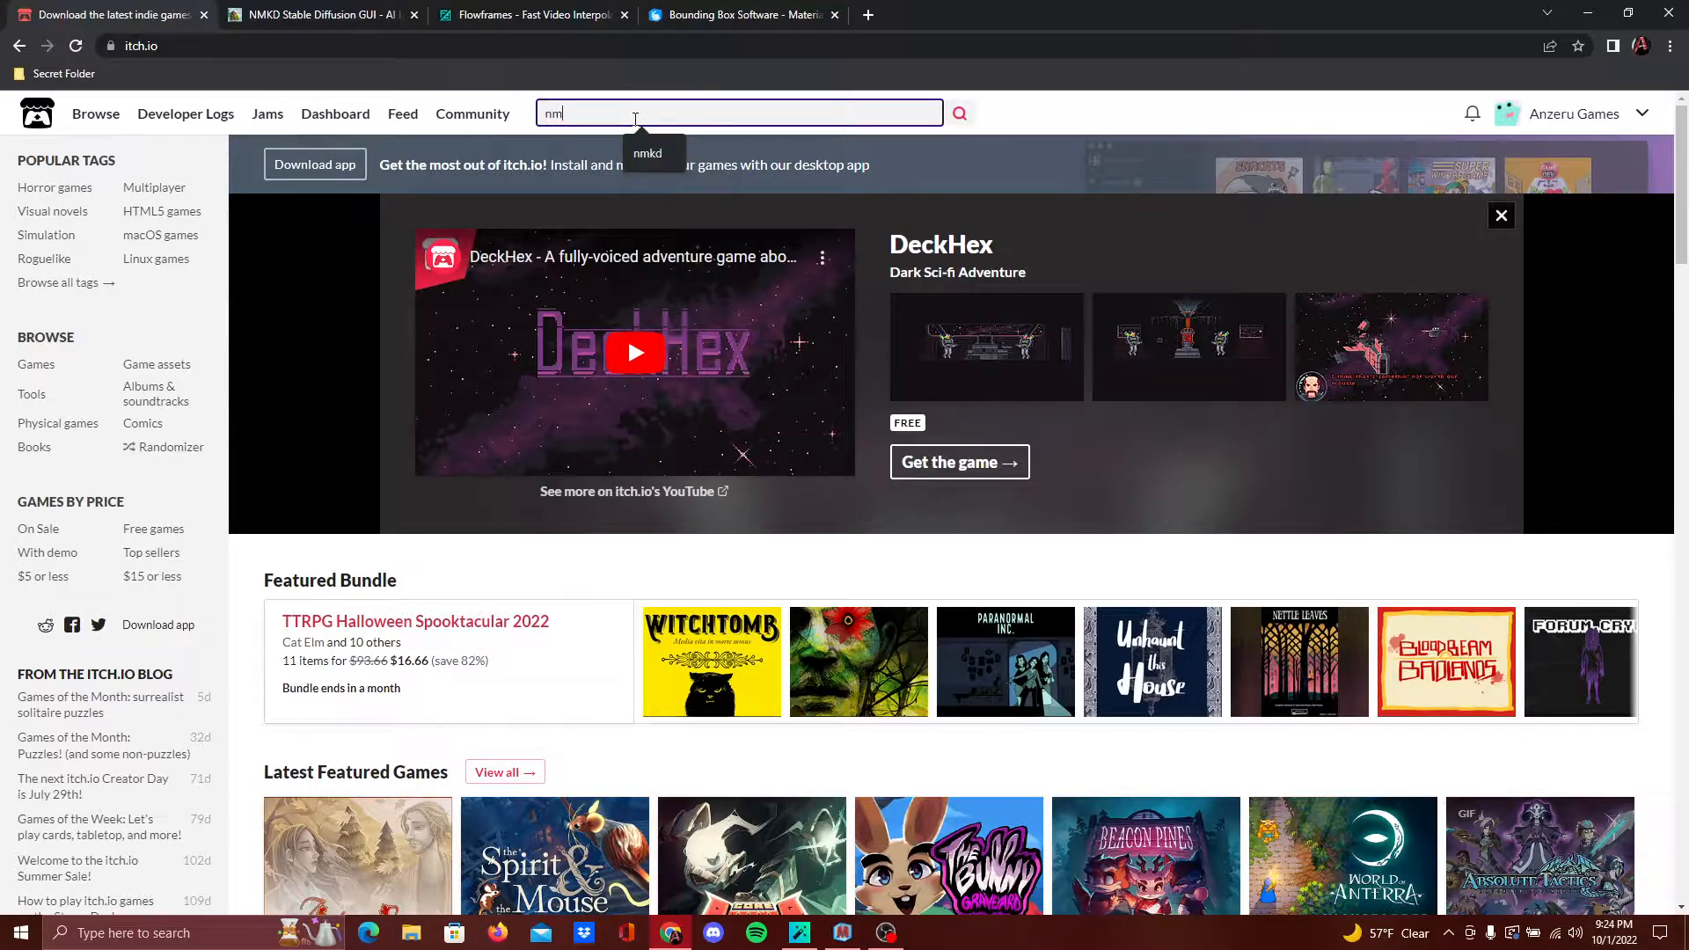
{"action": "left_click", "coordinate": [649, 153]}
{"action": "key", "text": "Return"}
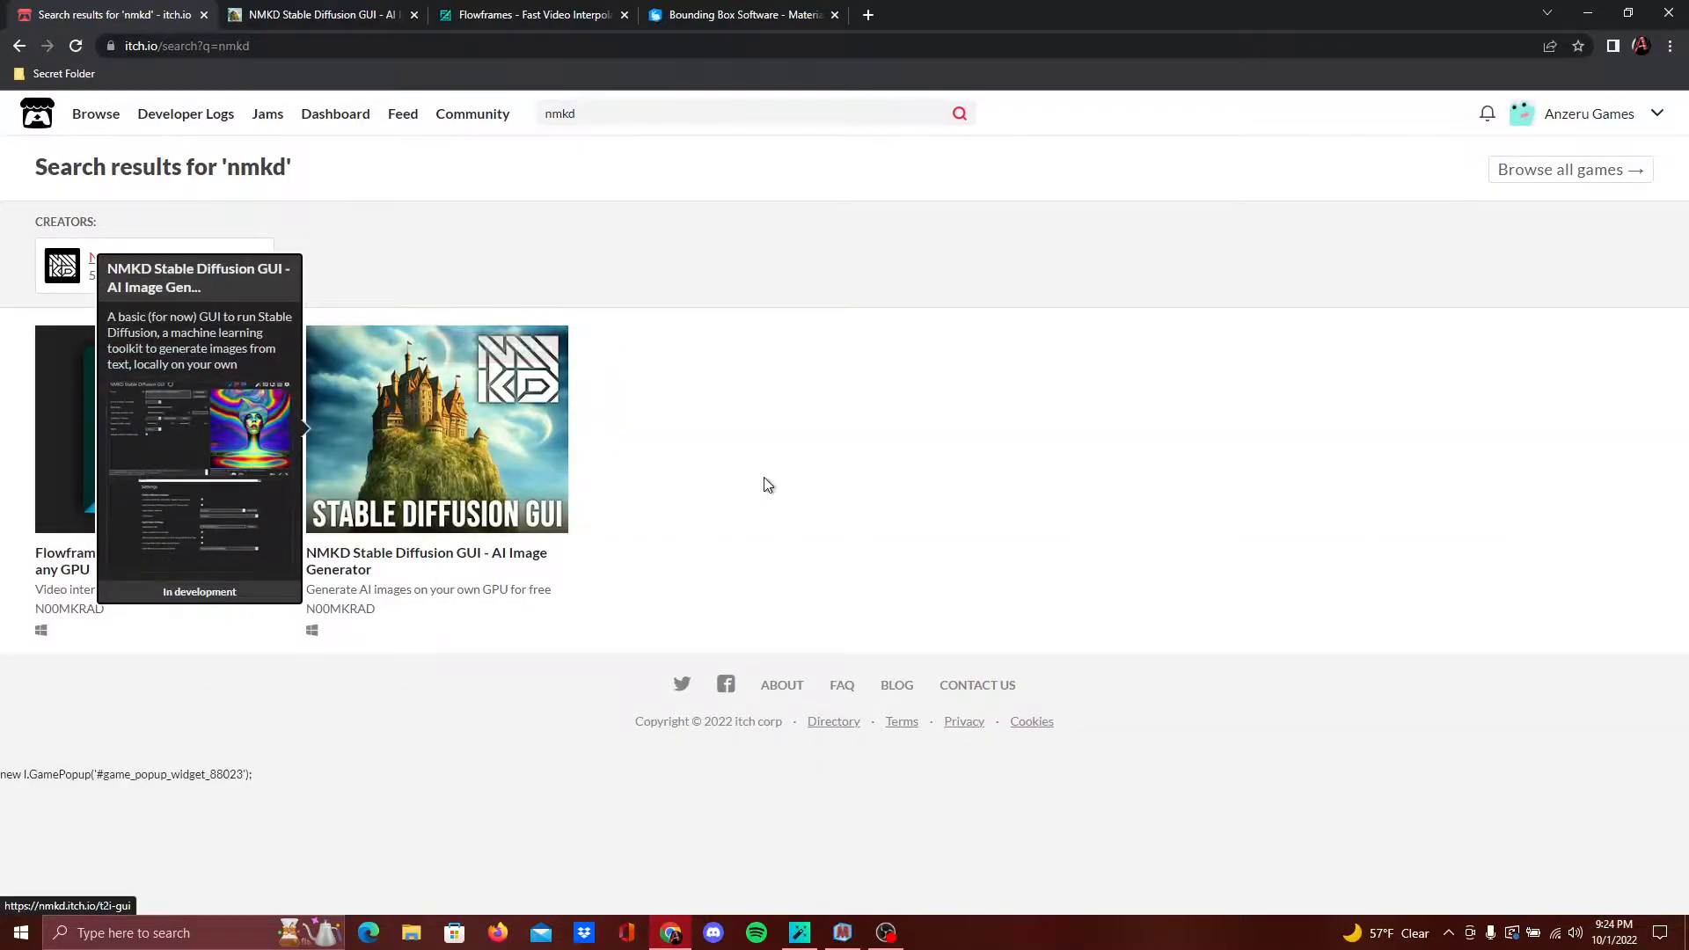
Bring up the already open NMKD Stable Diffusion GUI page and skim its title and description
{"action": "left_click", "coordinate": [317, 15]}
{"action": "left_click_drag", "start_coordinate": [452, 172], "coordinate": [1113, 187]}
{"action": "left_click", "coordinate": [1119, 184]}
{"action": "scroll", "coordinate": [751, 394], "scroll_direction": "down", "scroll_amount": 7}
{"action": "scroll", "coordinate": [800, 493], "scroll_direction": "up", "scroll_amount": 7}
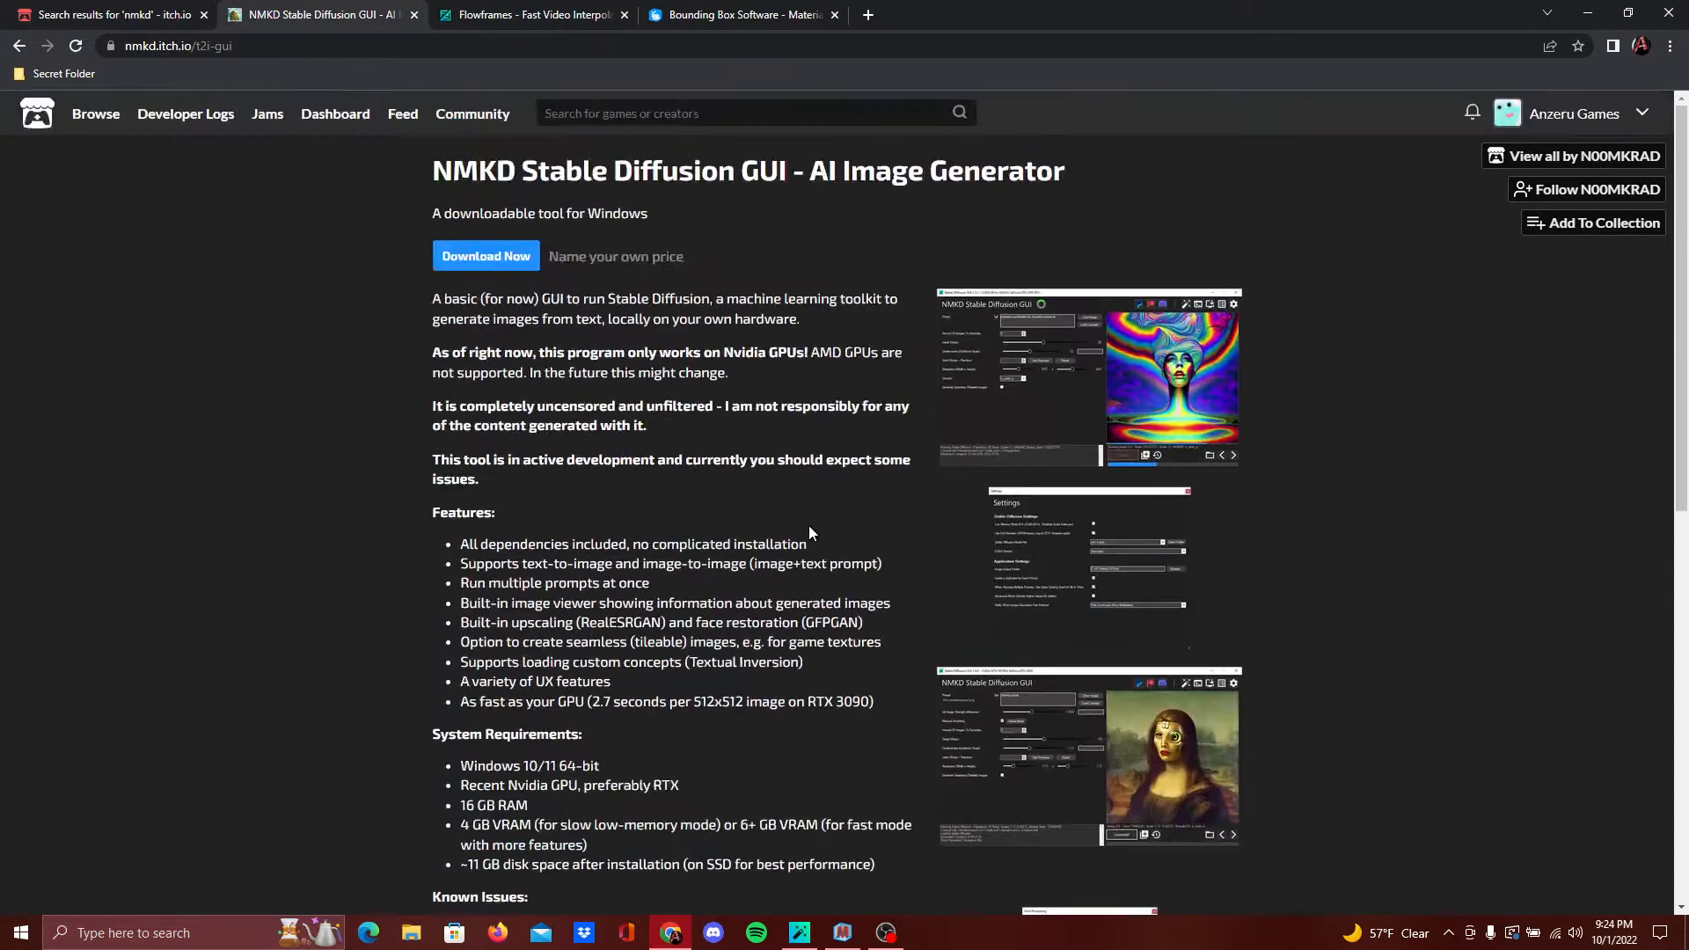
Bring up the Flowframes page and check its title
{"action": "left_click", "coordinate": [480, 15]}
{"action": "left_click_drag", "start_coordinate": [477, 181], "coordinate": [1023, 184]}
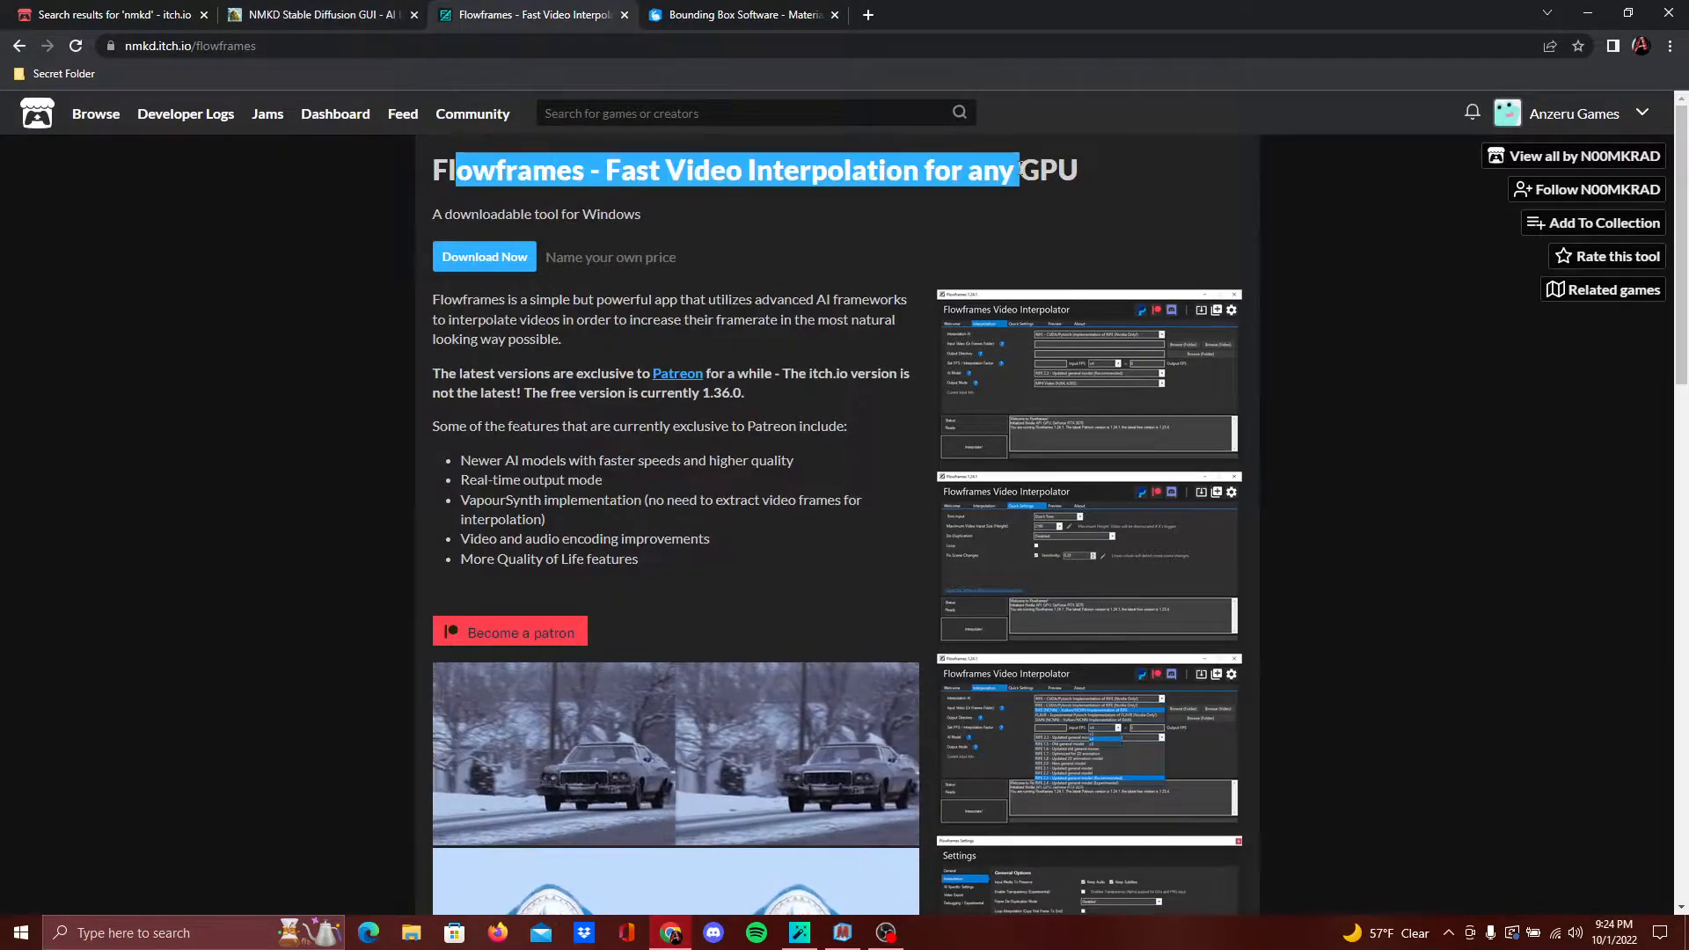
{"action": "left_click", "coordinate": [1026, 185]}
Return to the NMKD Stable Diffusion GUI page and examine its features, system requirements, known issues and download section
{"action": "left_click", "coordinate": [317, 15]}
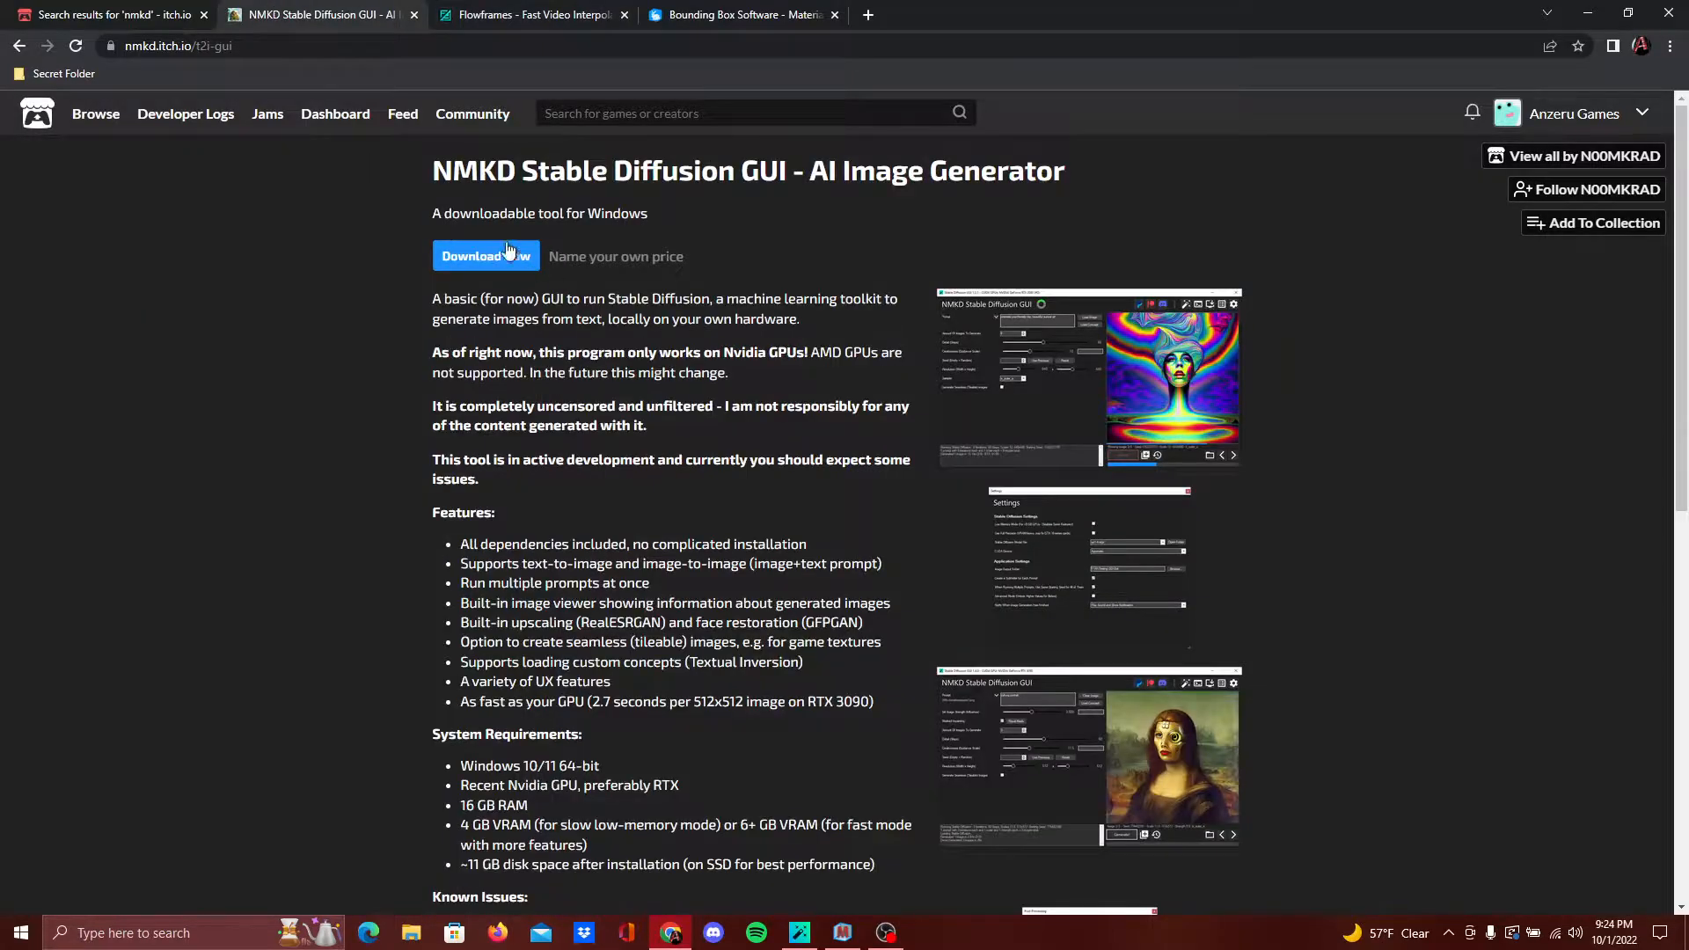
{"action": "left_click_drag", "start_coordinate": [430, 172], "coordinate": [795, 166]}
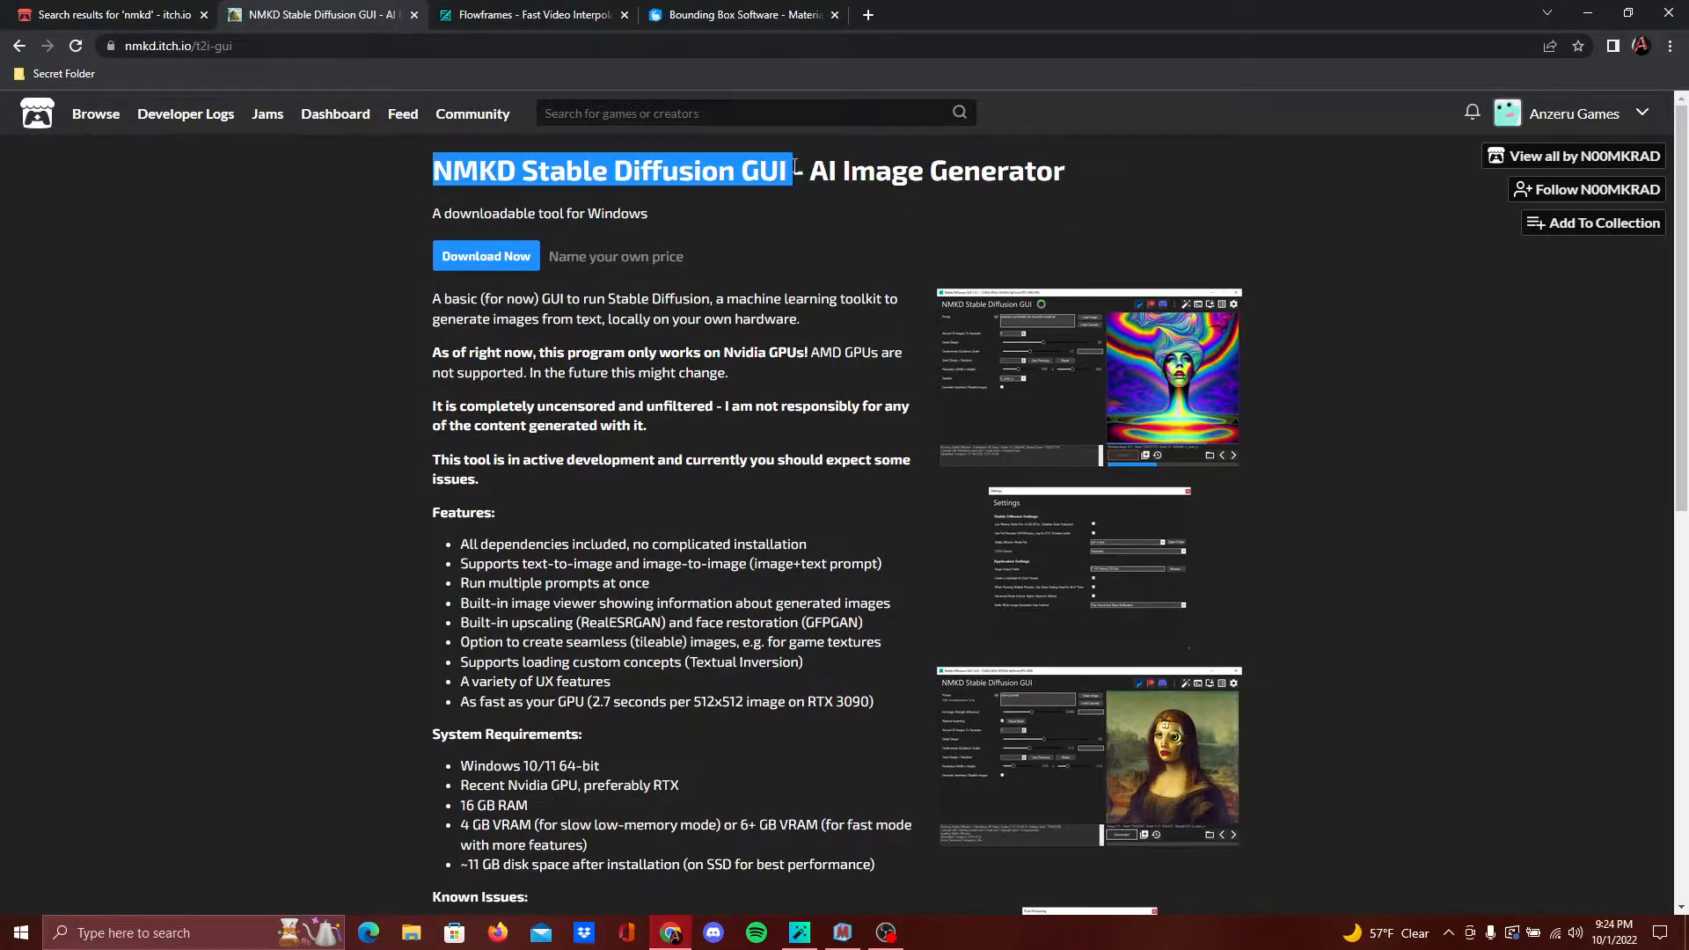
{"action": "left_click", "coordinate": [726, 331]}
{"action": "scroll", "coordinate": [658, 409], "scroll_direction": "down", "scroll_amount": 7}
{"action": "scroll", "coordinate": [658, 409], "scroll_direction": "up", "scroll_amount": 7}
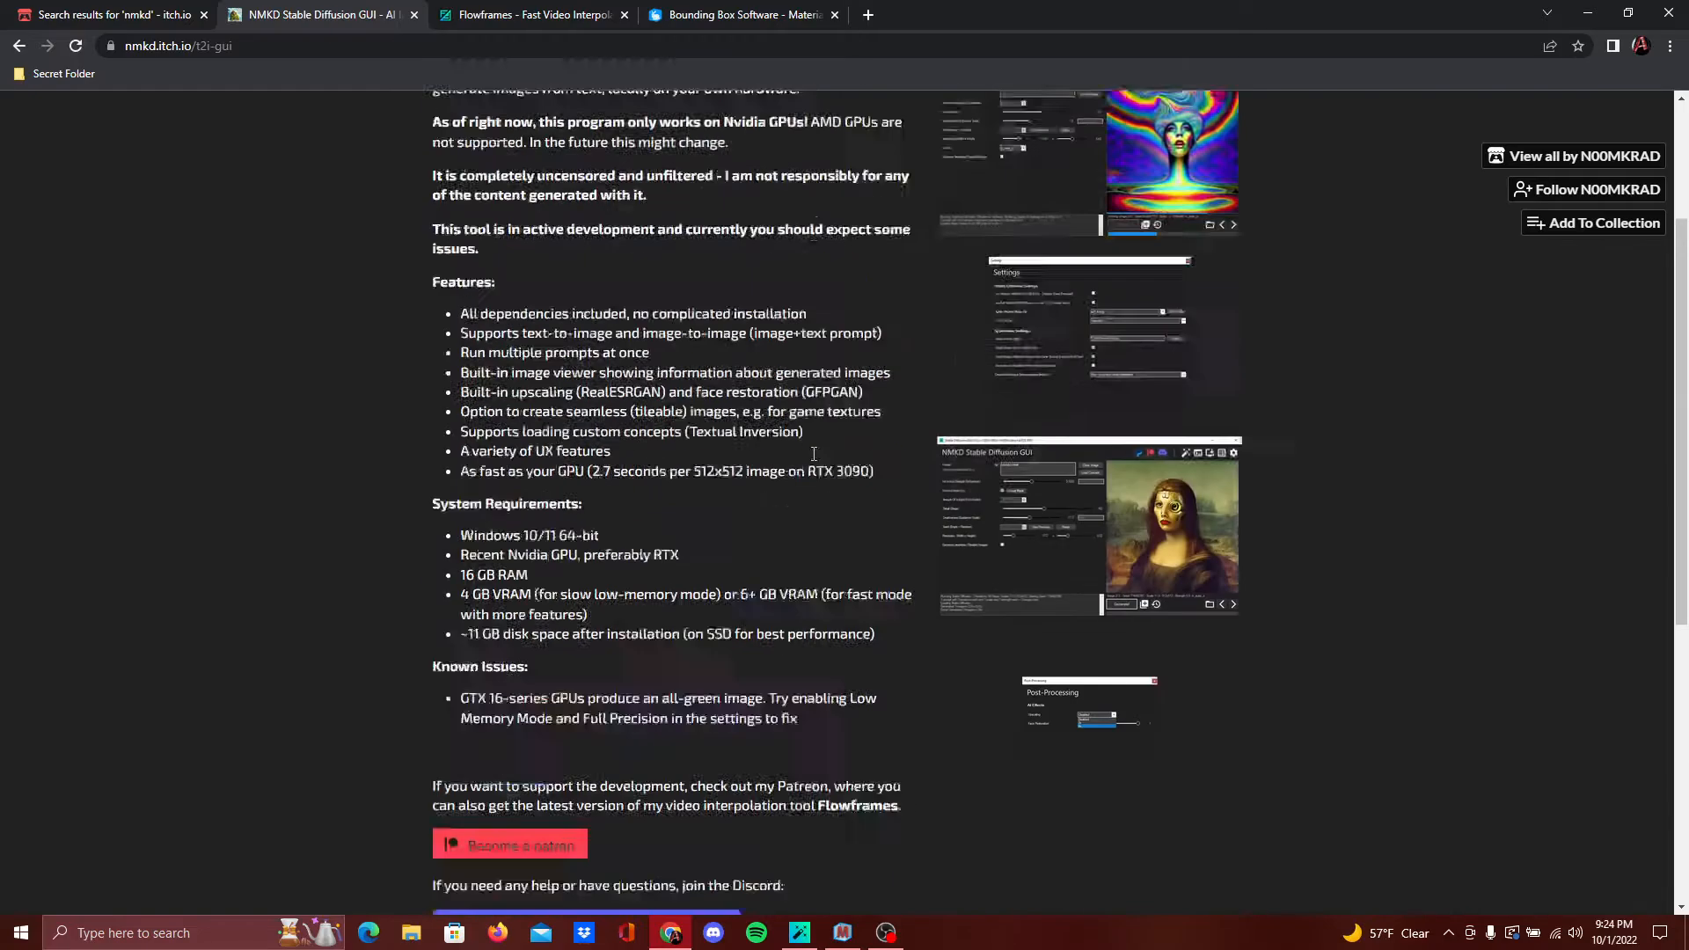
{"action": "scroll", "coordinate": [608, 398], "scroll_direction": "down", "scroll_amount": 9}
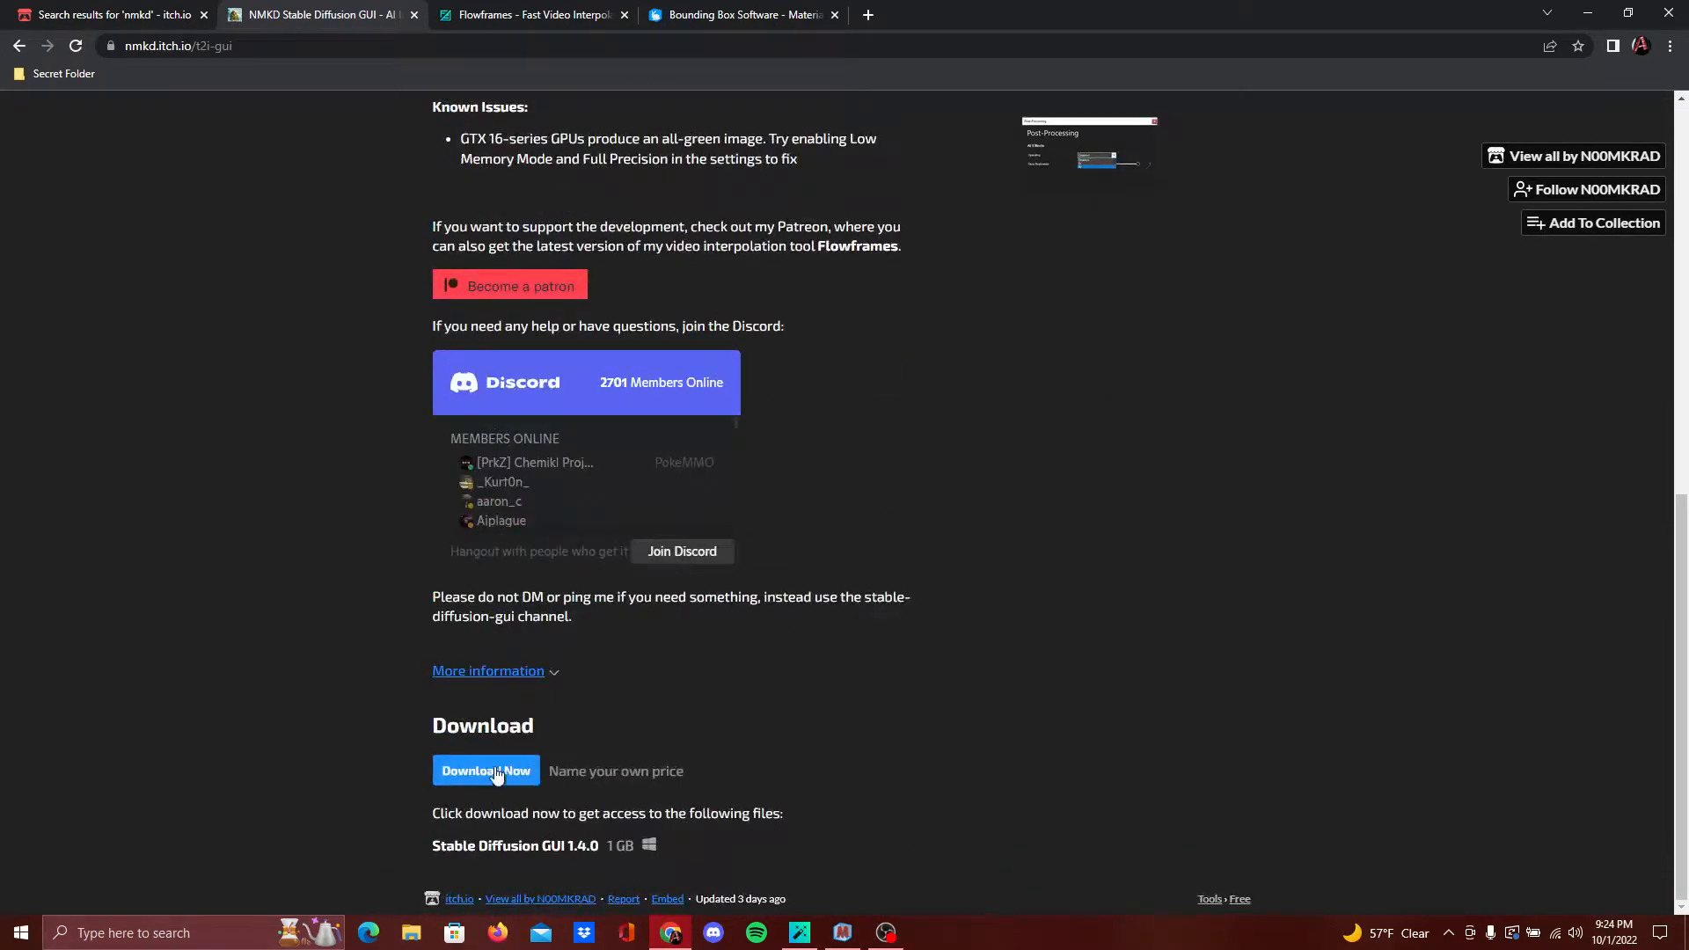
{"action": "scroll", "coordinate": [799, 709], "scroll_direction": "up", "scroll_amount": 5}
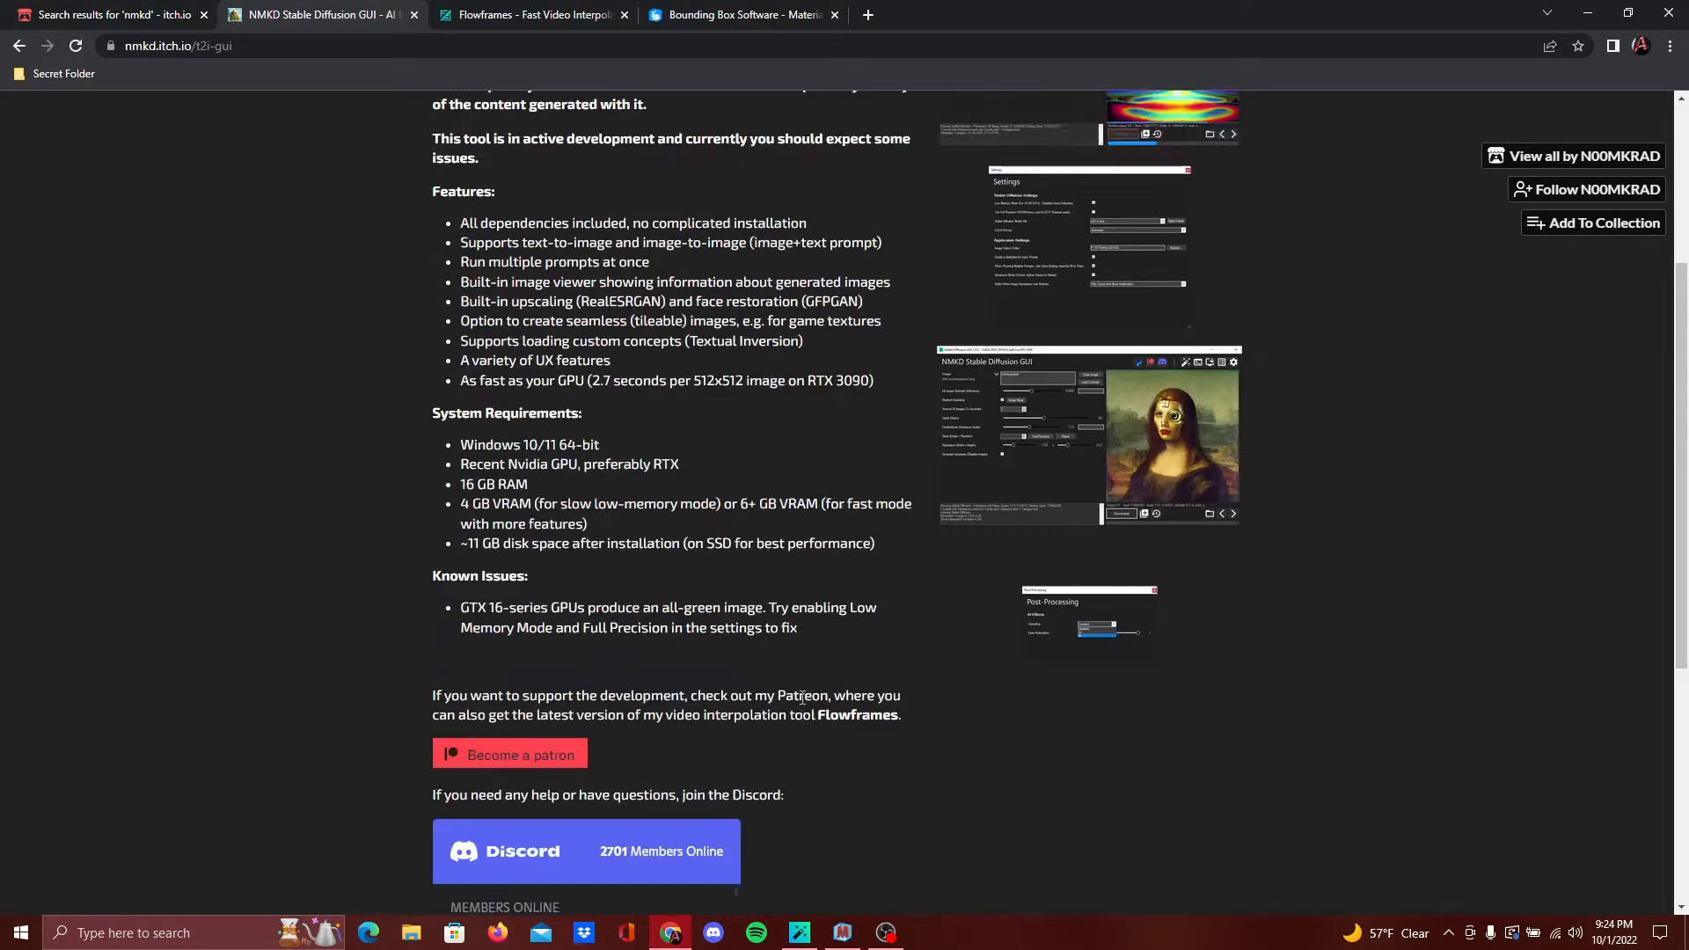
{"action": "scroll", "coordinate": [804, 694], "scroll_direction": "up", "scroll_amount": 3}
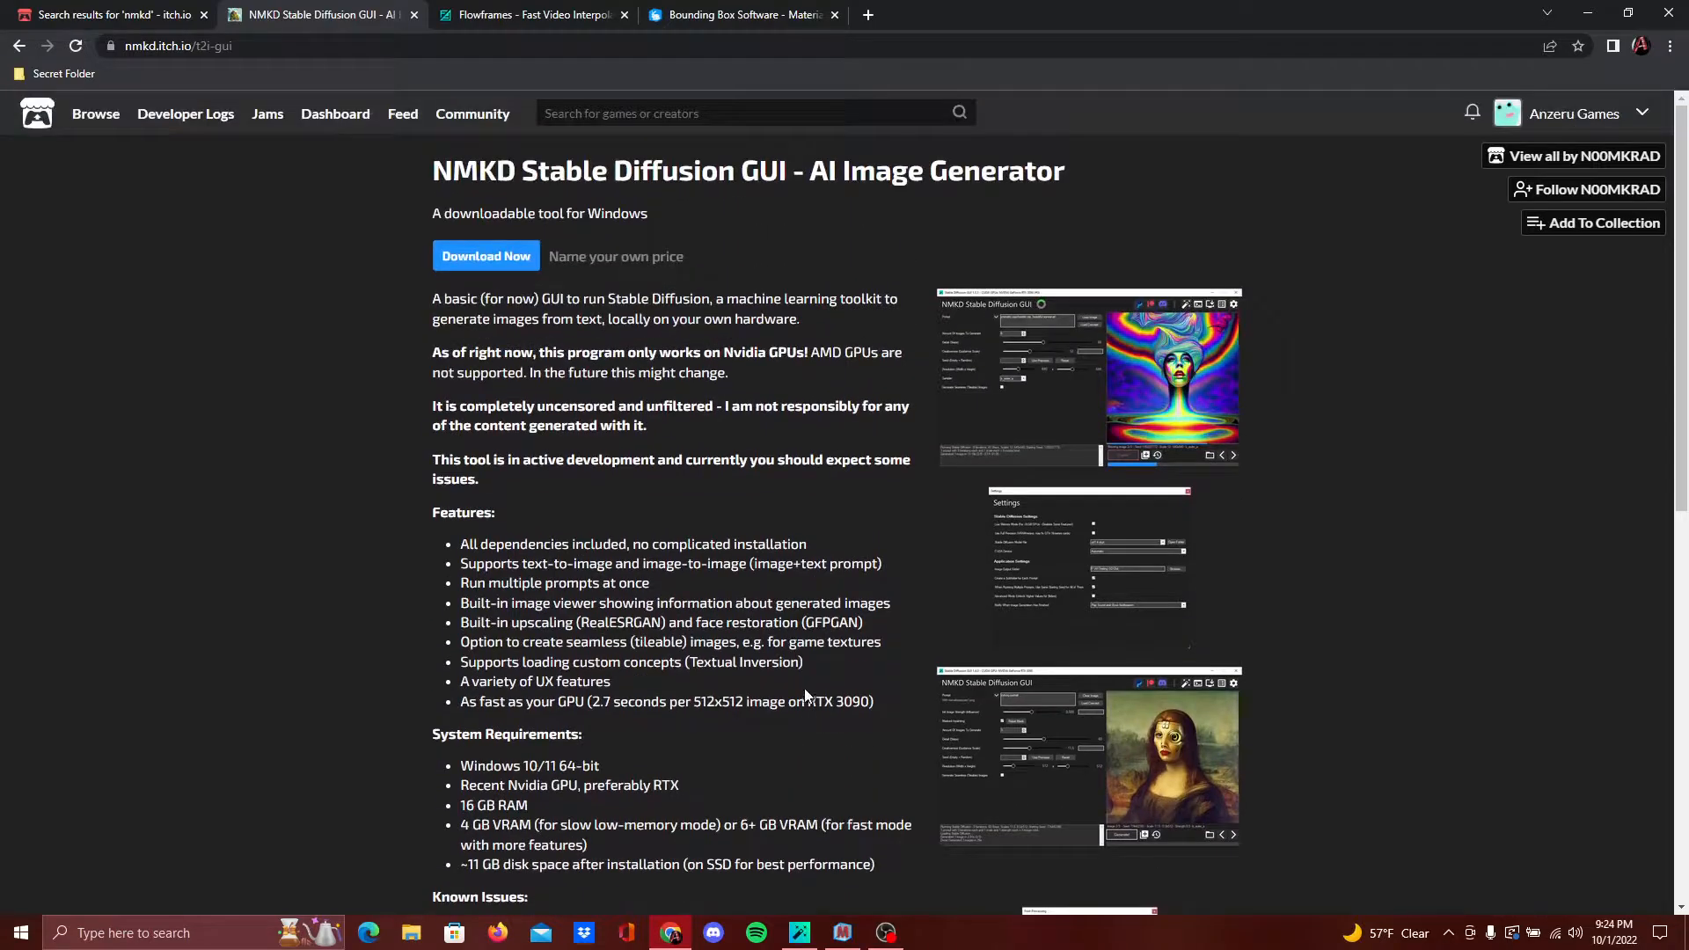
{"action": "scroll", "coordinate": [804, 689], "scroll_direction": "down", "scroll_amount": 8}
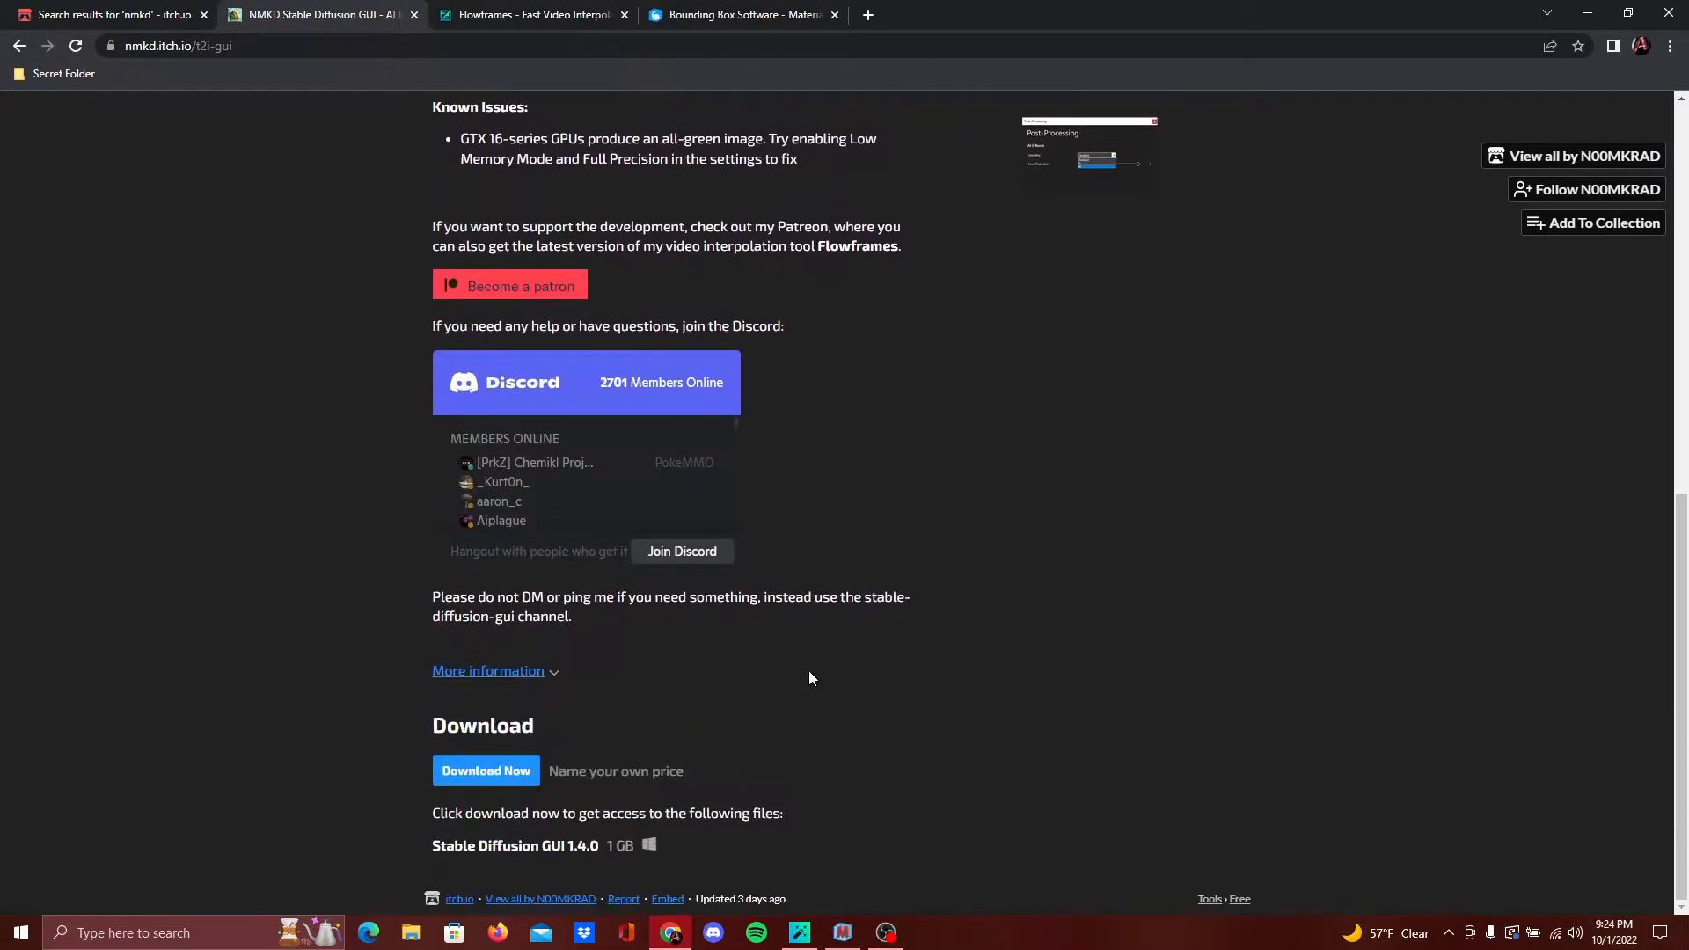
{"action": "scroll", "coordinate": [824, 677], "scroll_direction": "up", "scroll_amount": 10}
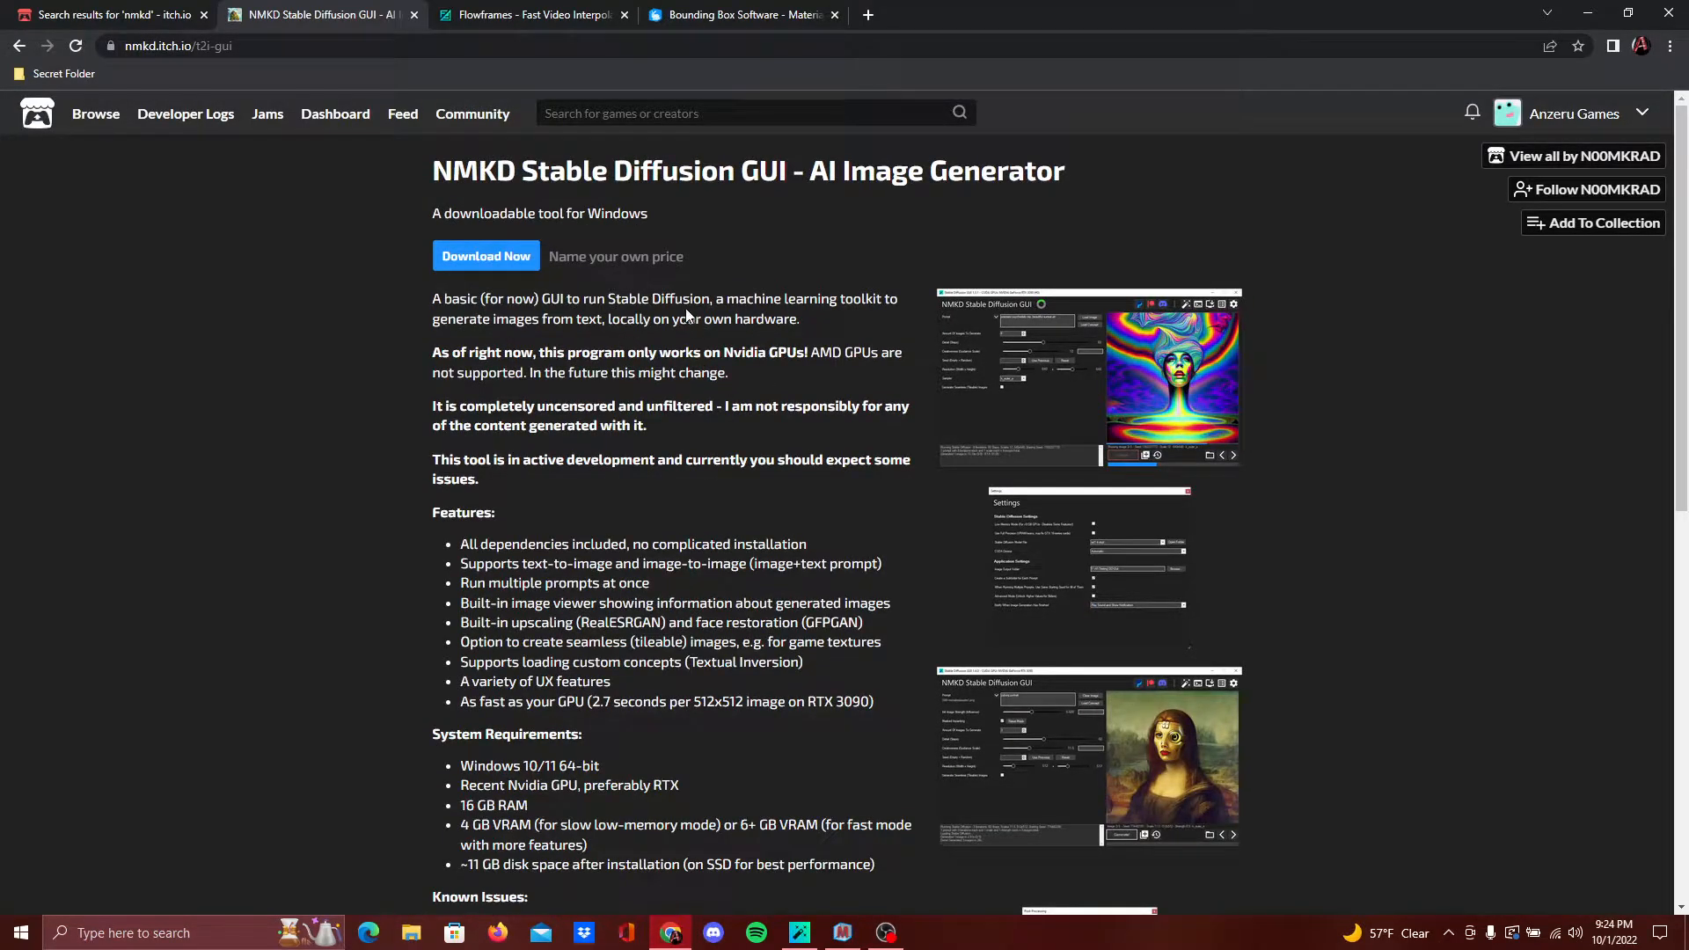
{"action": "scroll", "coordinate": [688, 315], "scroll_direction": "down", "scroll_amount": 8}
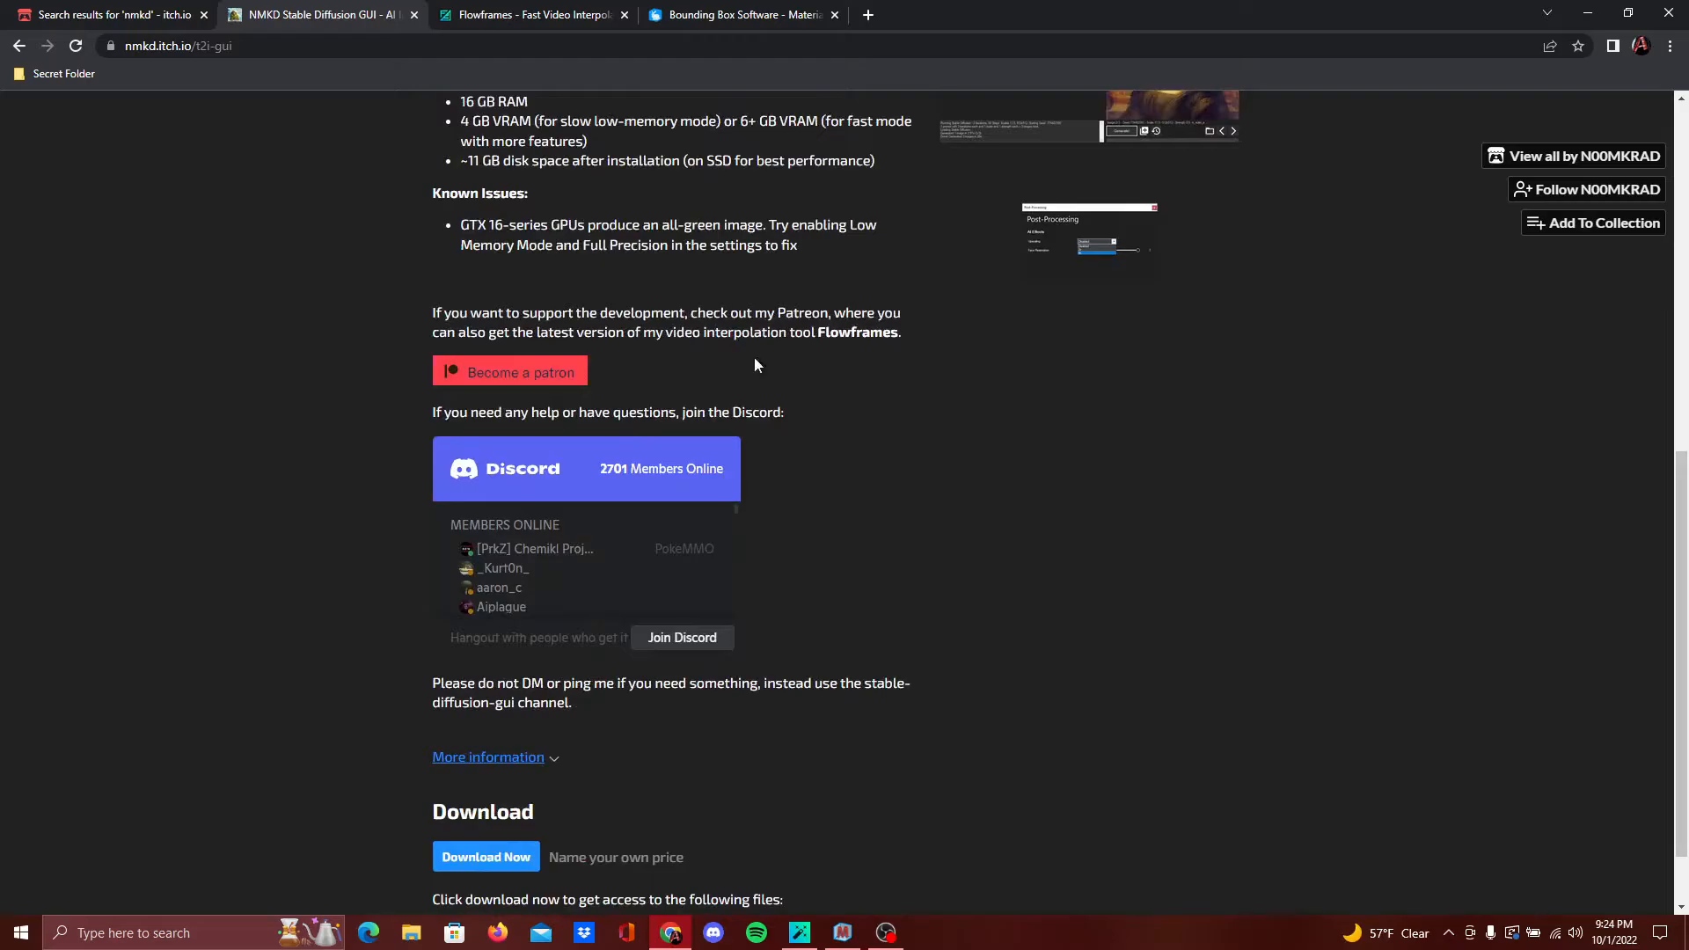
{"action": "scroll", "coordinate": [755, 364], "scroll_direction": "up", "scroll_amount": 8}
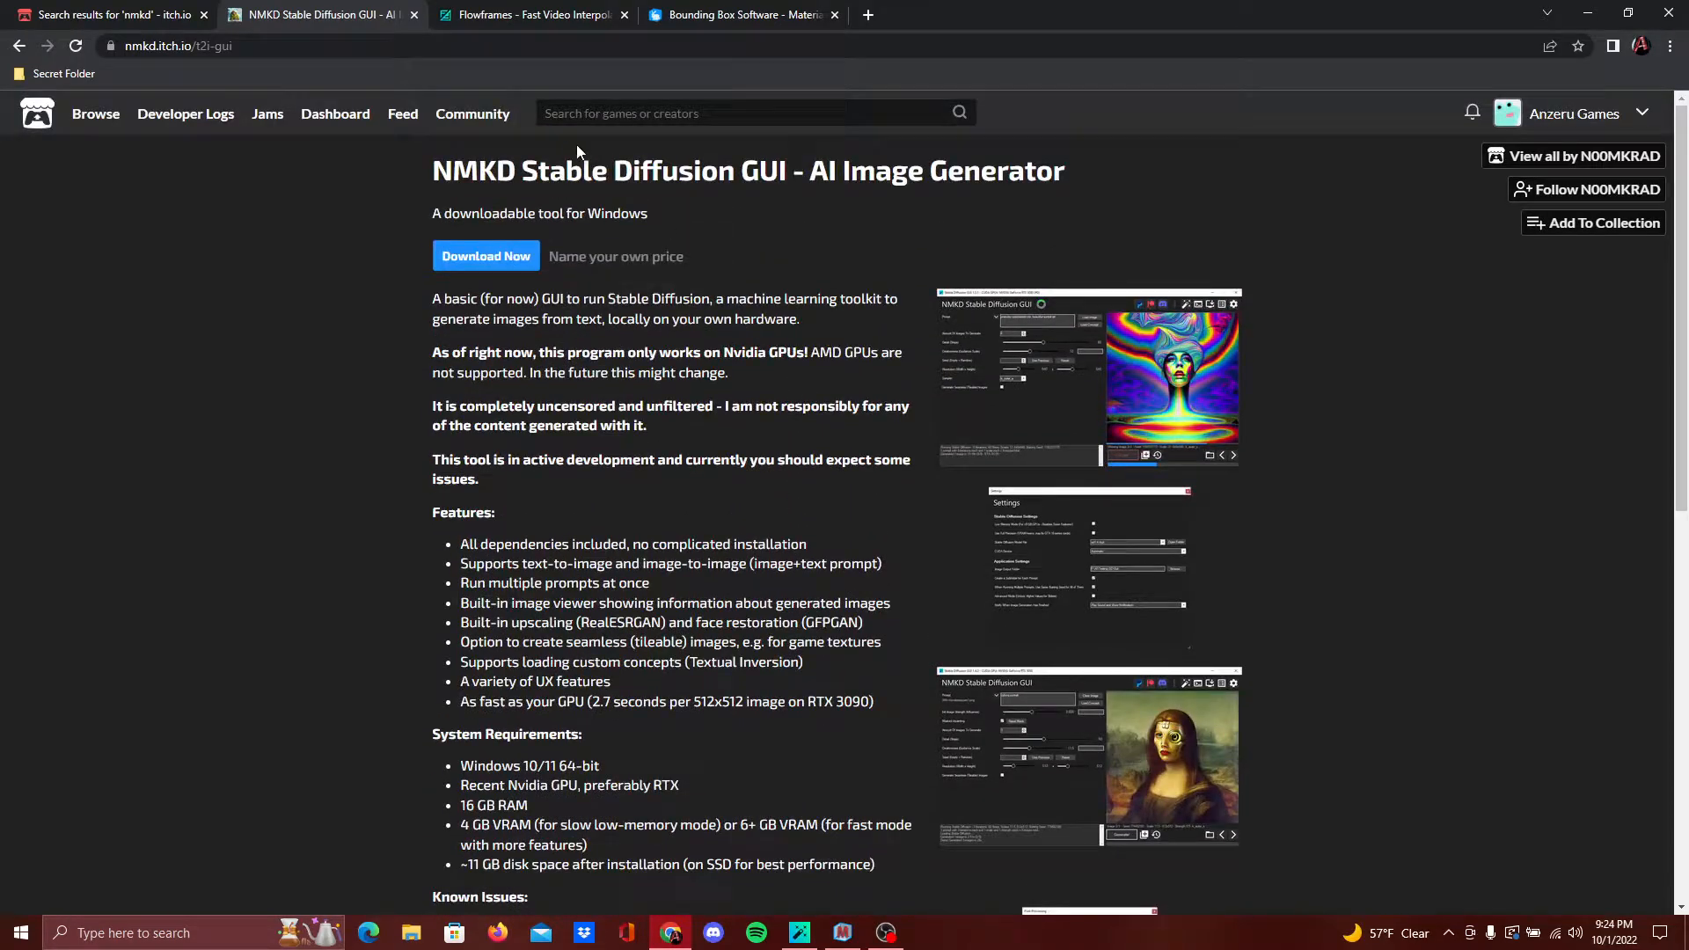
Look through the Flowframes page's description, features and system requirements, and close that page
{"action": "left_click", "coordinate": [519, 15]}
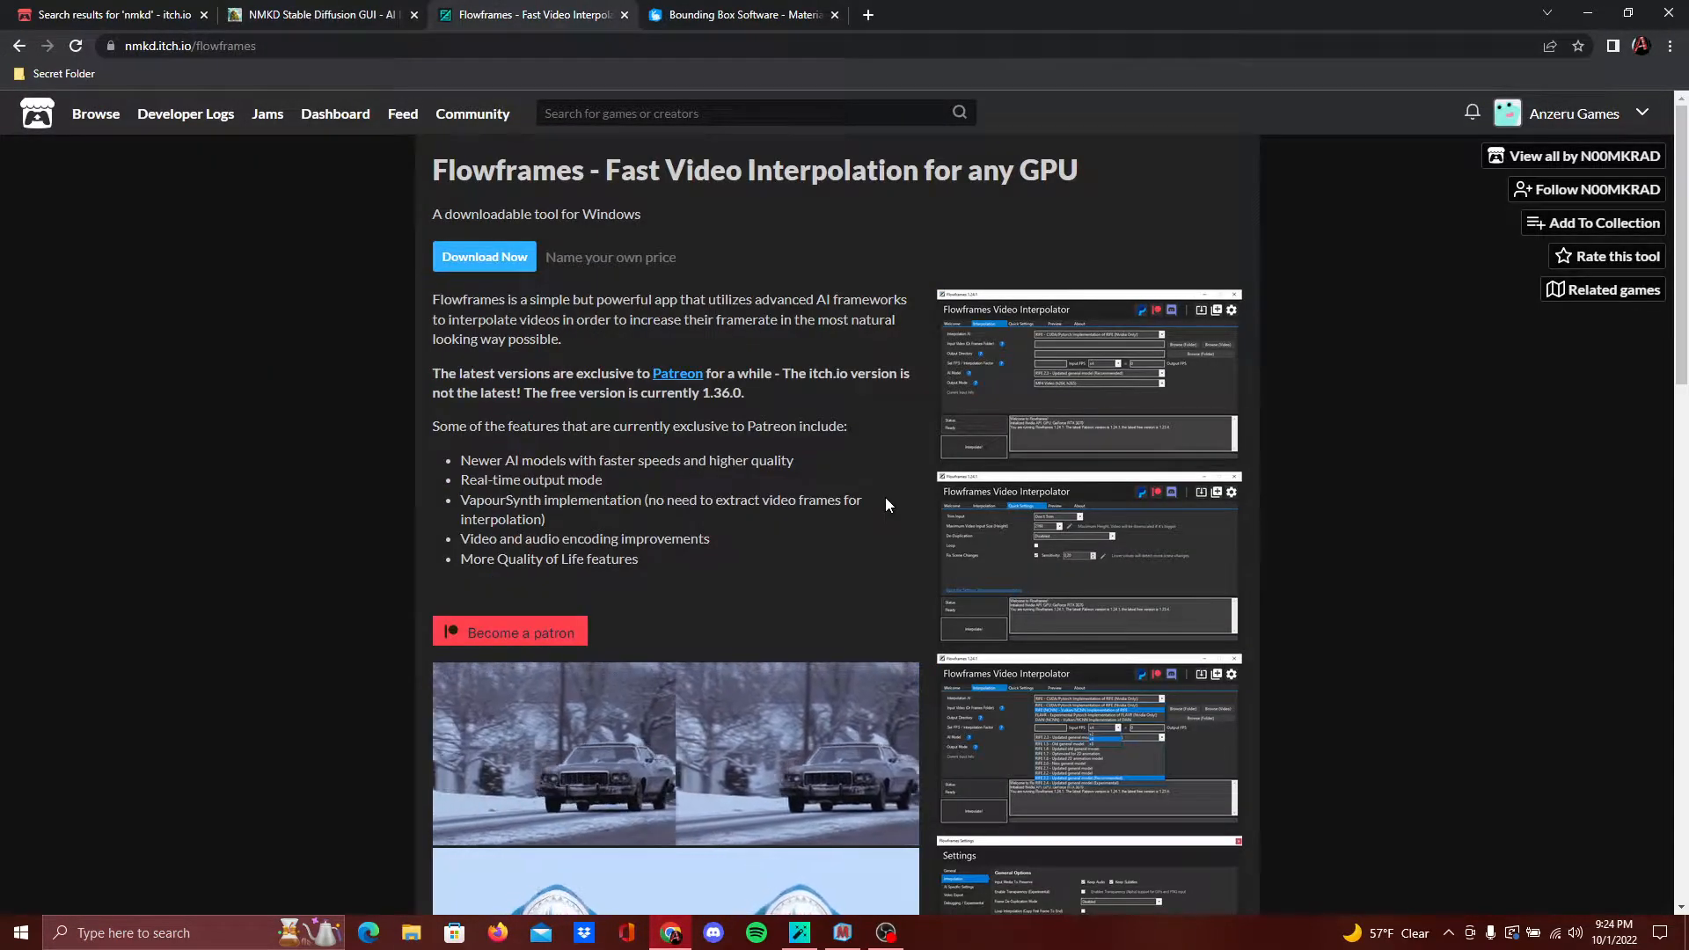
{"action": "left_click_drag", "start_coordinate": [432, 169], "coordinate": [1105, 151]}
{"action": "left_click", "coordinate": [1106, 151]}
{"action": "scroll", "coordinate": [739, 282], "scroll_direction": "down", "scroll_amount": 4}
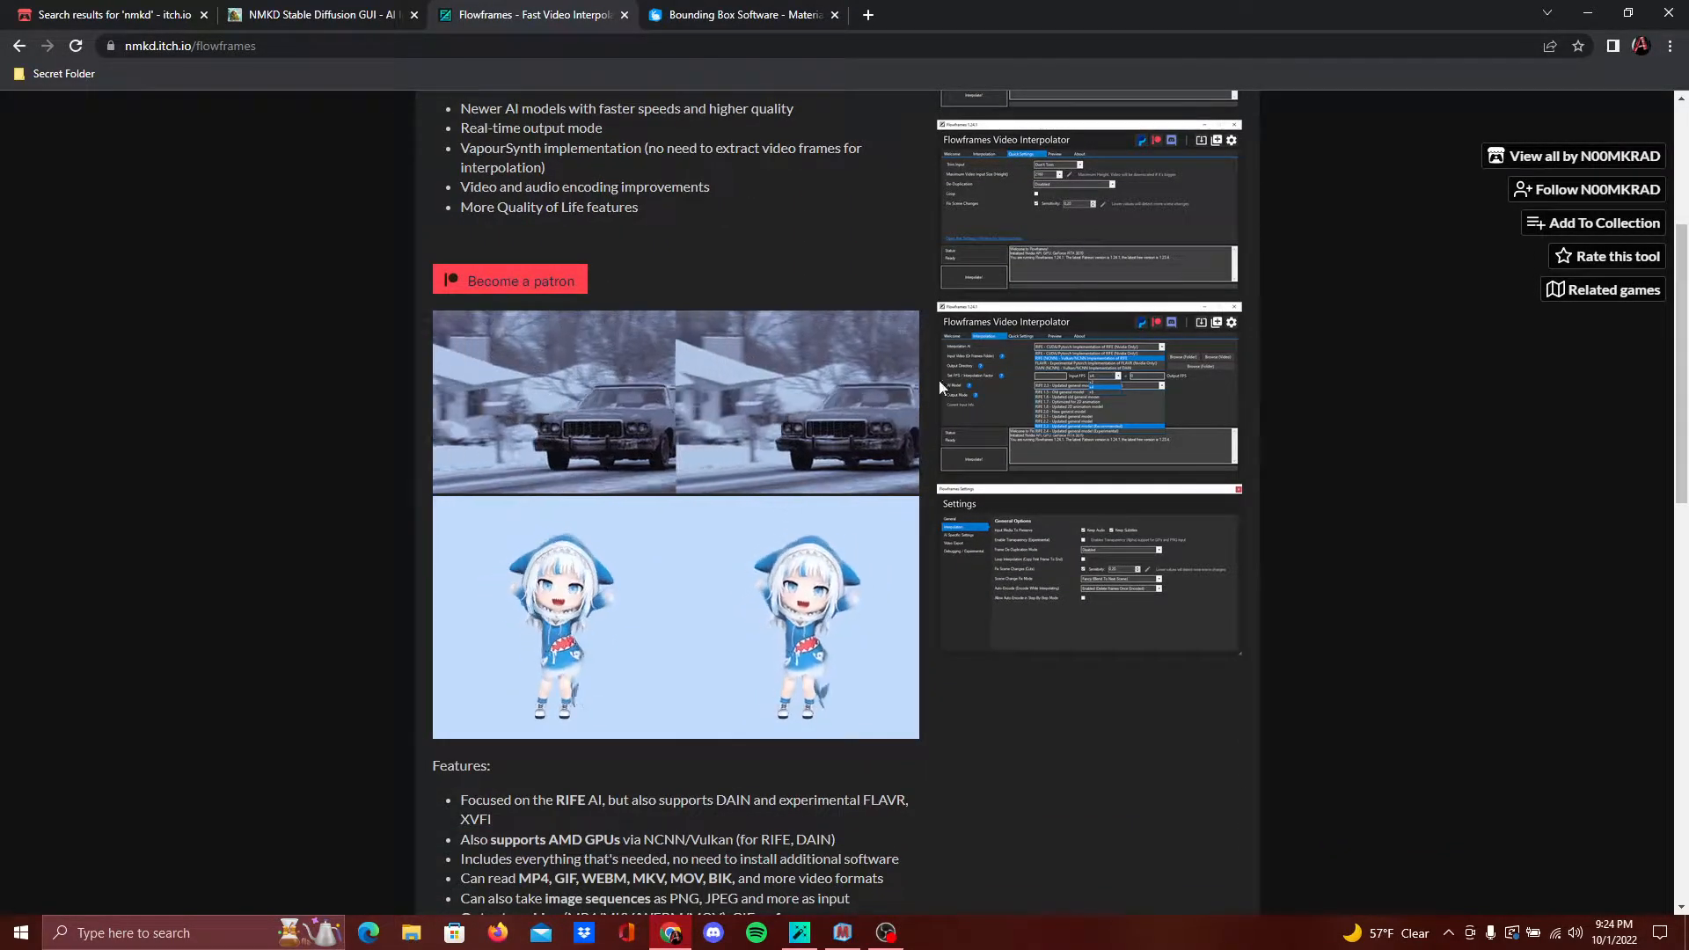
{"action": "scroll", "coordinate": [871, 368], "scroll_direction": "up", "scroll_amount": 4}
{"action": "scroll", "coordinate": [770, 457], "scroll_direction": "down", "scroll_amount": 10}
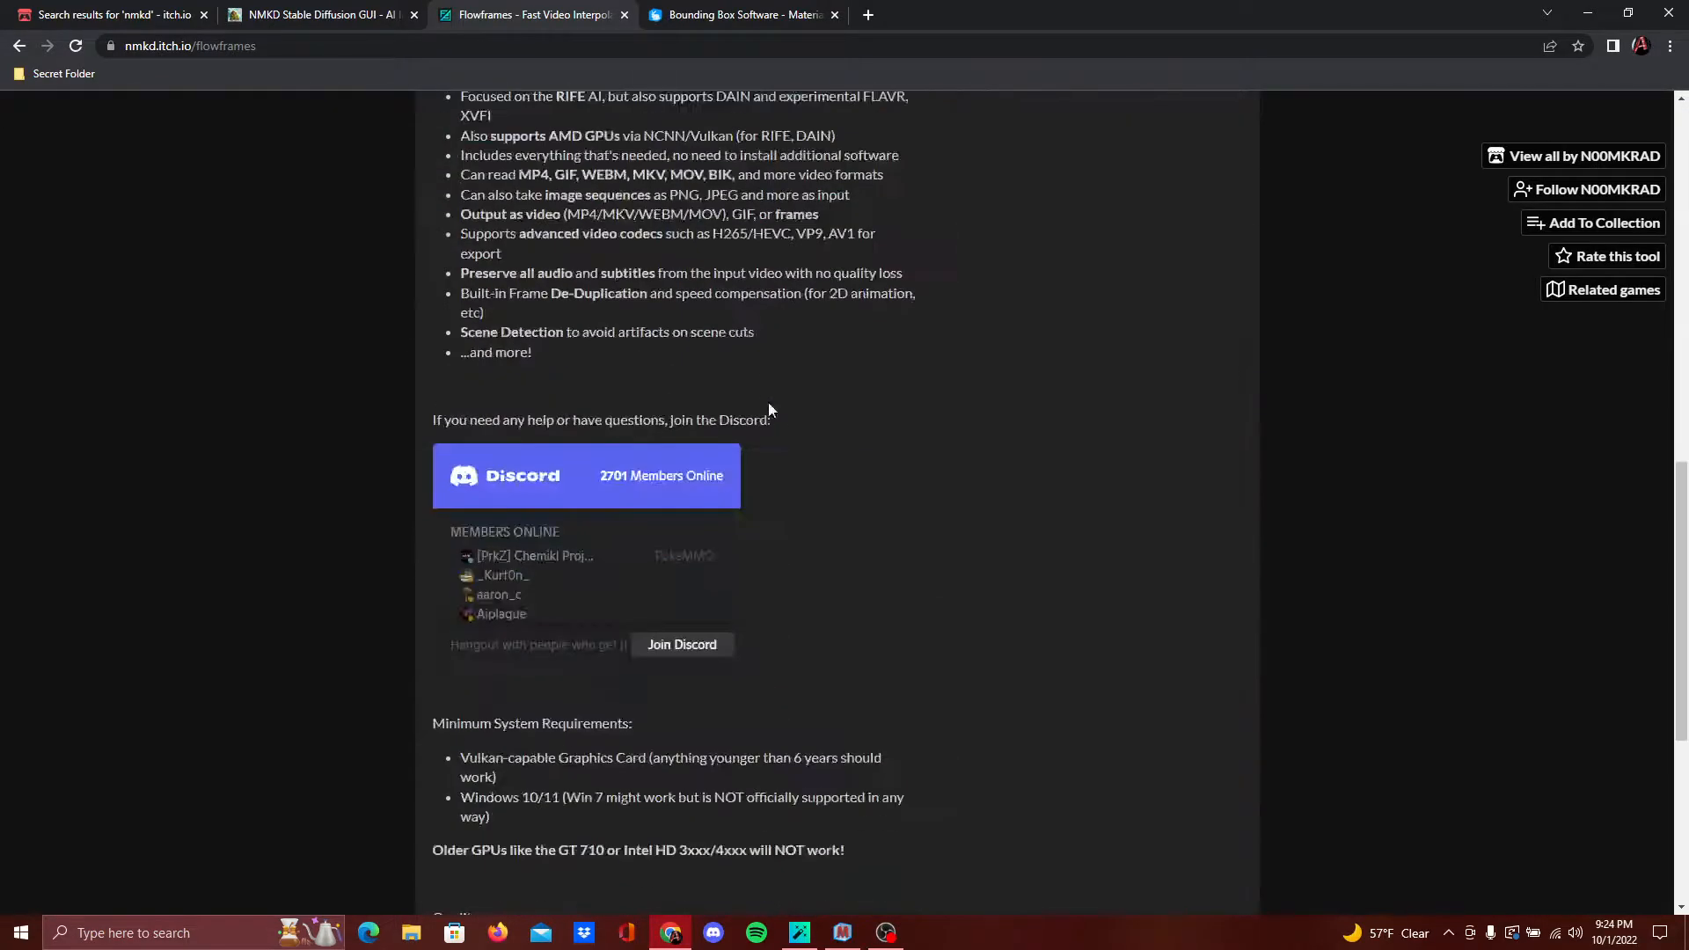
{"action": "scroll", "coordinate": [884, 452], "scroll_direction": "up", "scroll_amount": 10}
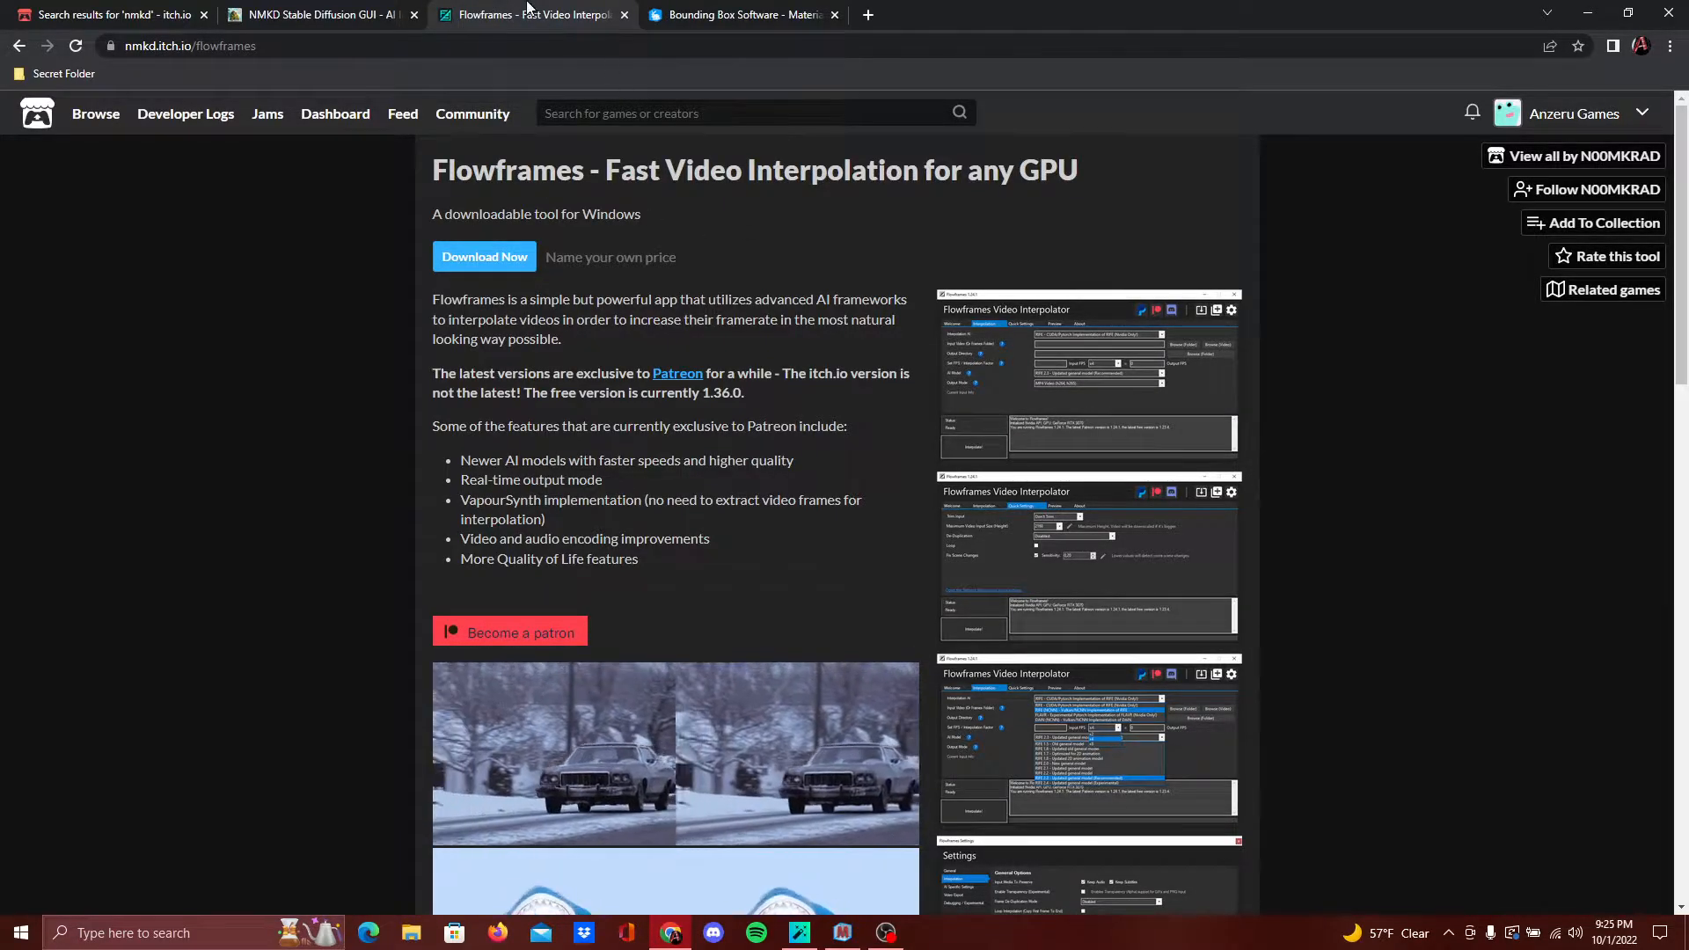
{"action": "left_click", "coordinate": [625, 14]}
Read the Materialize page's About section, covering what the tool is, what it can do and who uses it
{"action": "scroll", "coordinate": [484, 312], "scroll_direction": "down", "scroll_amount": 5}
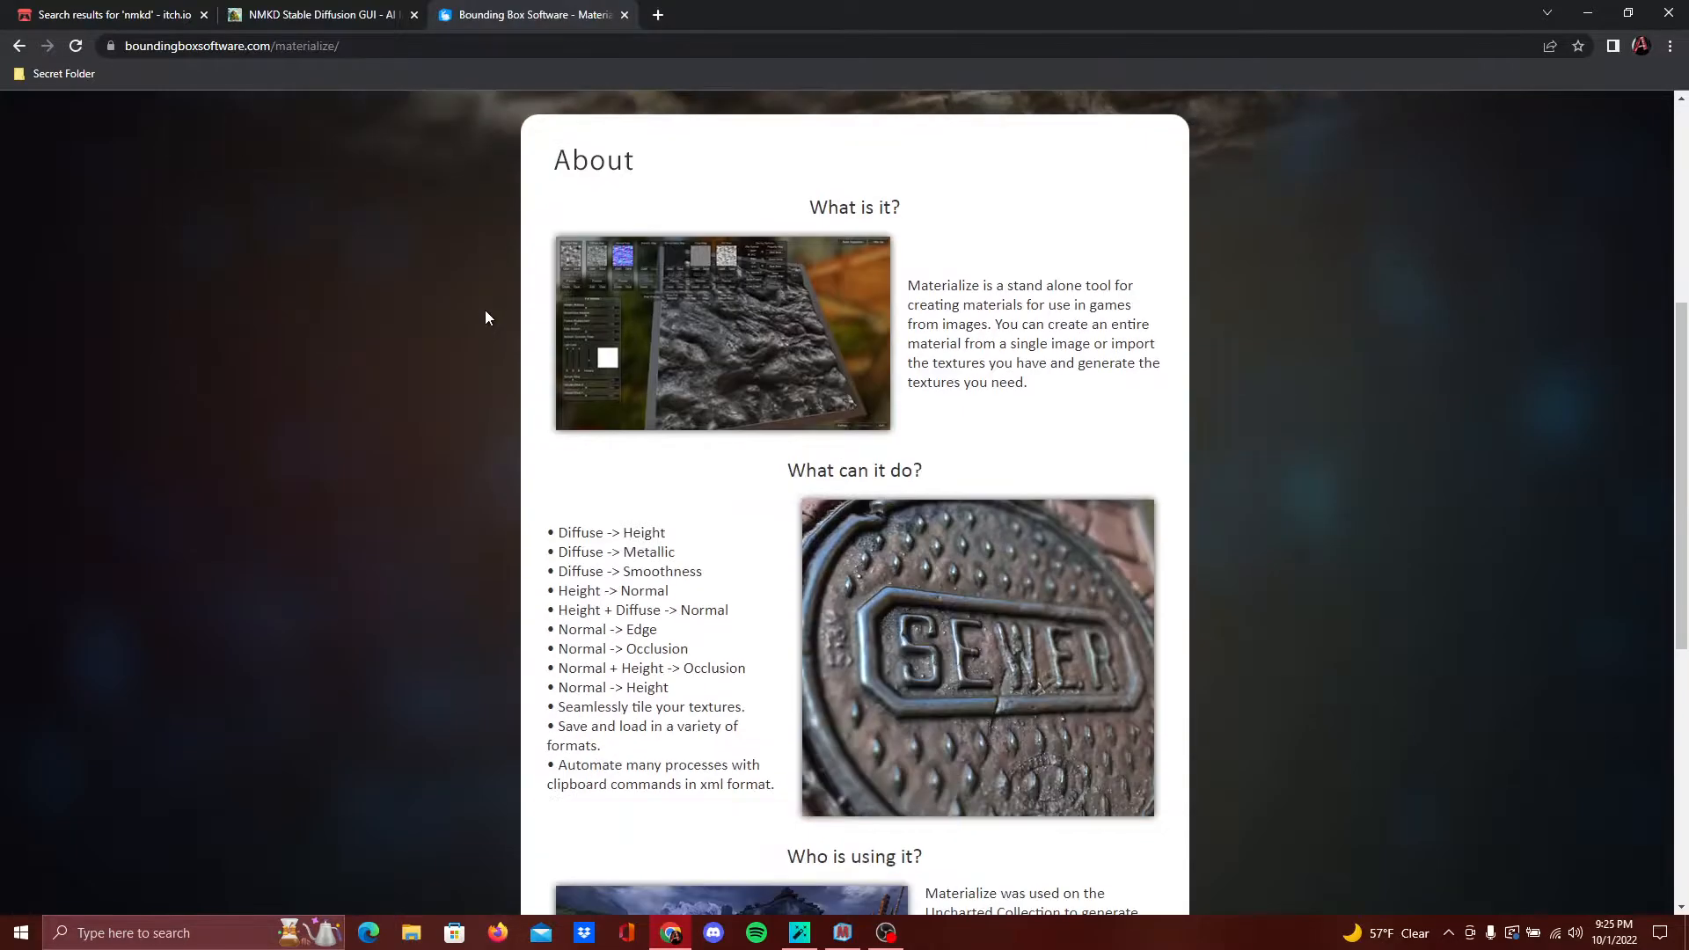
{"action": "scroll", "coordinate": [775, 474], "scroll_direction": "up", "scroll_amount": 5}
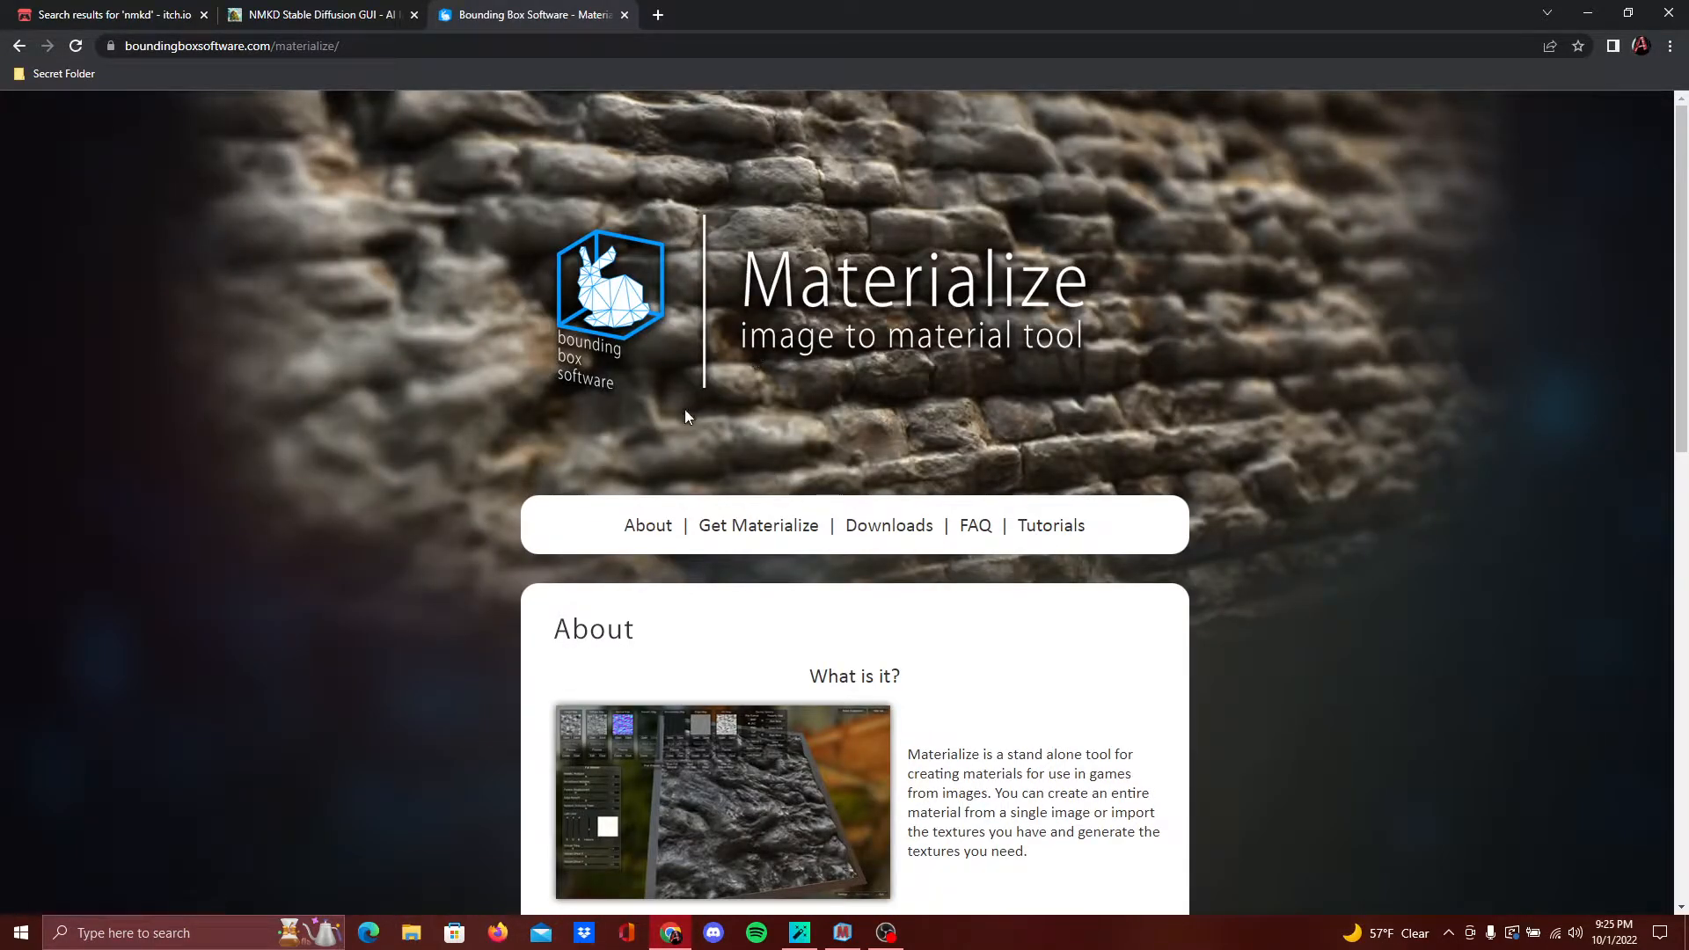
{"action": "scroll", "coordinate": [743, 423], "scroll_direction": "down", "scroll_amount": 4}
{"action": "scroll", "coordinate": [936, 552], "scroll_direction": "down", "scroll_amount": 4}
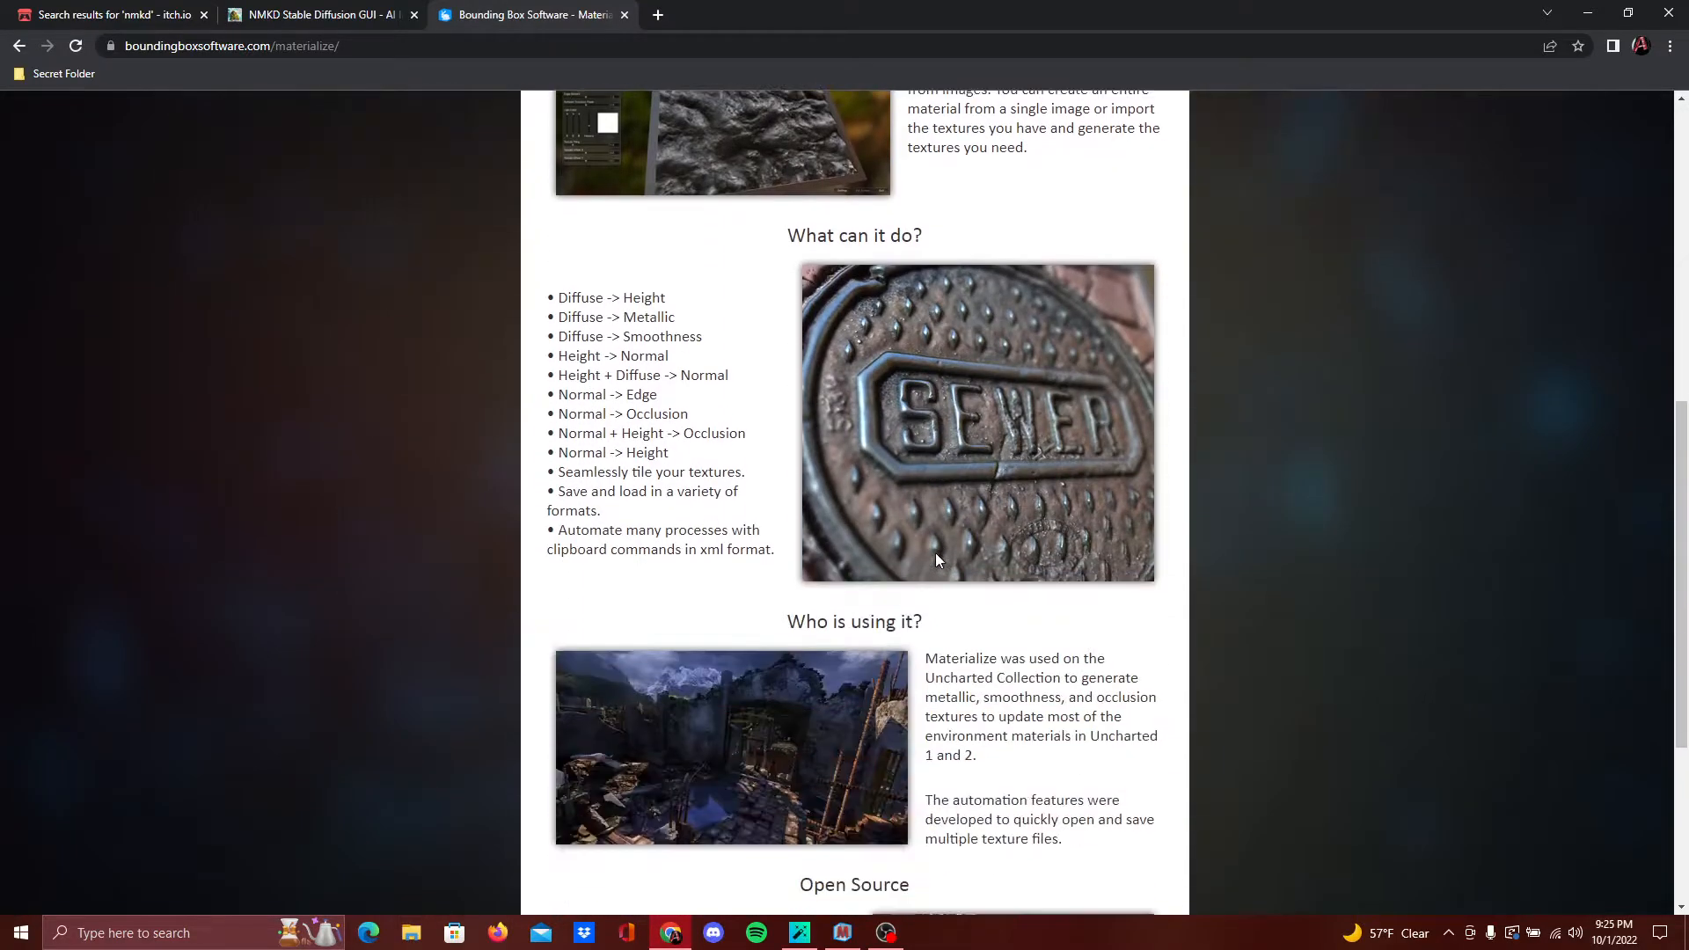
{"action": "scroll", "coordinate": [891, 452], "scroll_direction": "down", "scroll_amount": 1}
{"action": "scroll", "coordinate": [846, 425], "scroll_direction": "up", "scroll_amount": 3}
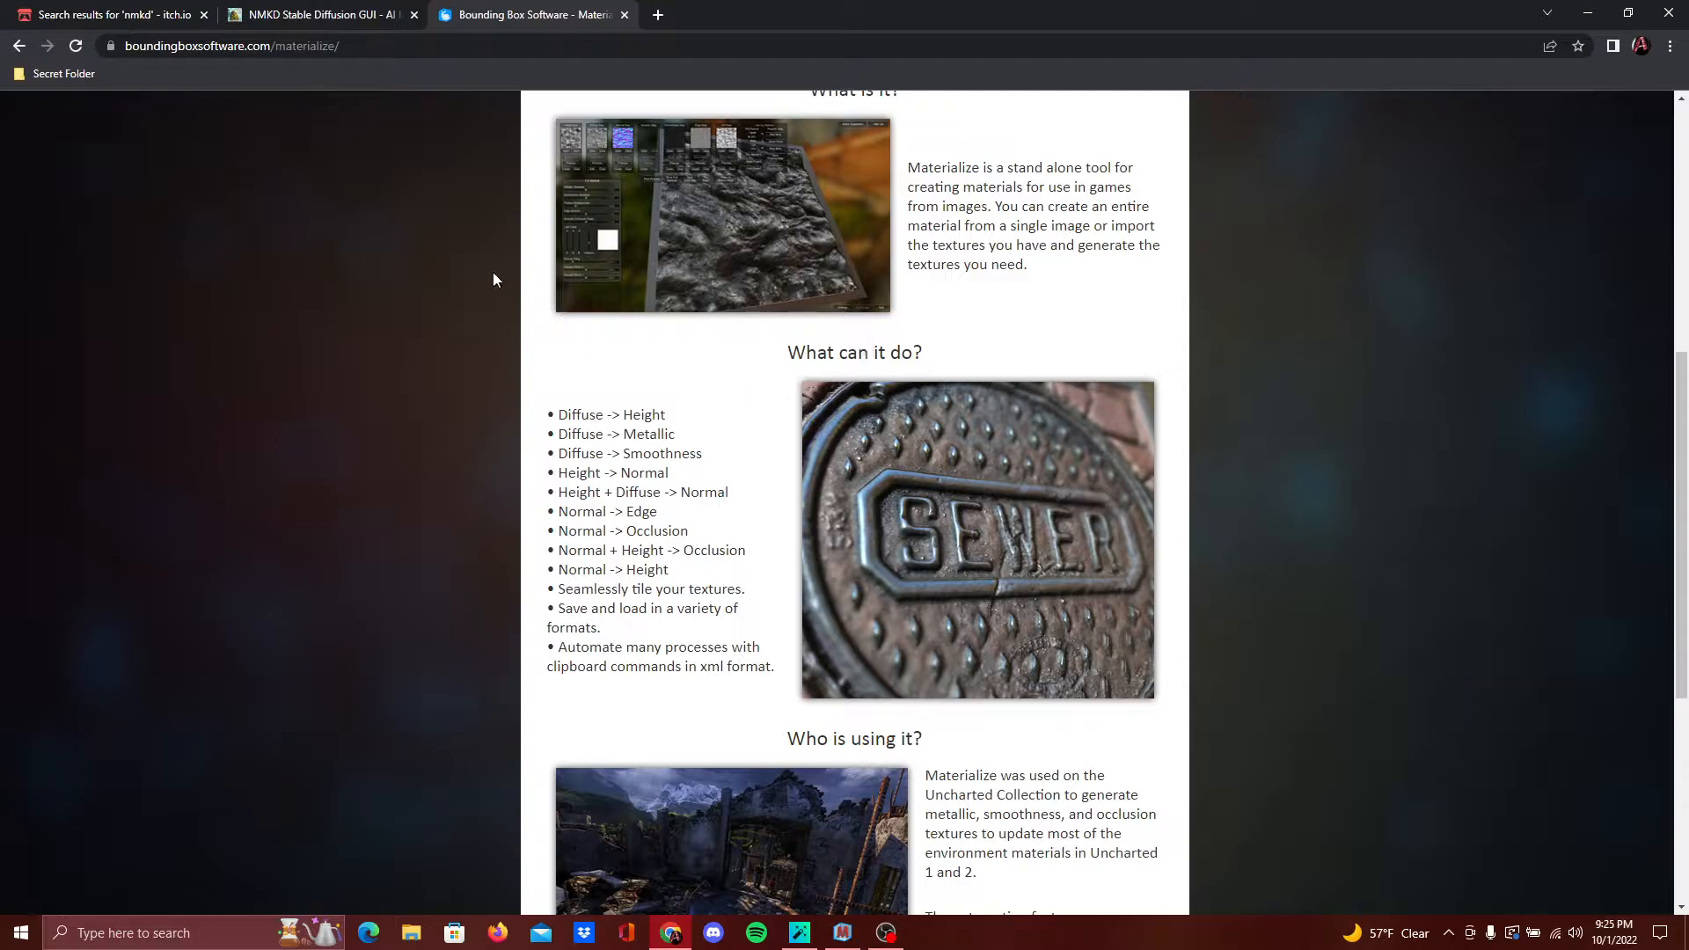
{"action": "scroll", "coordinate": [880, 554], "scroll_direction": "up", "scroll_amount": 7}
{"action": "scroll", "coordinate": [795, 523], "scroll_direction": "down", "scroll_amount": 3}
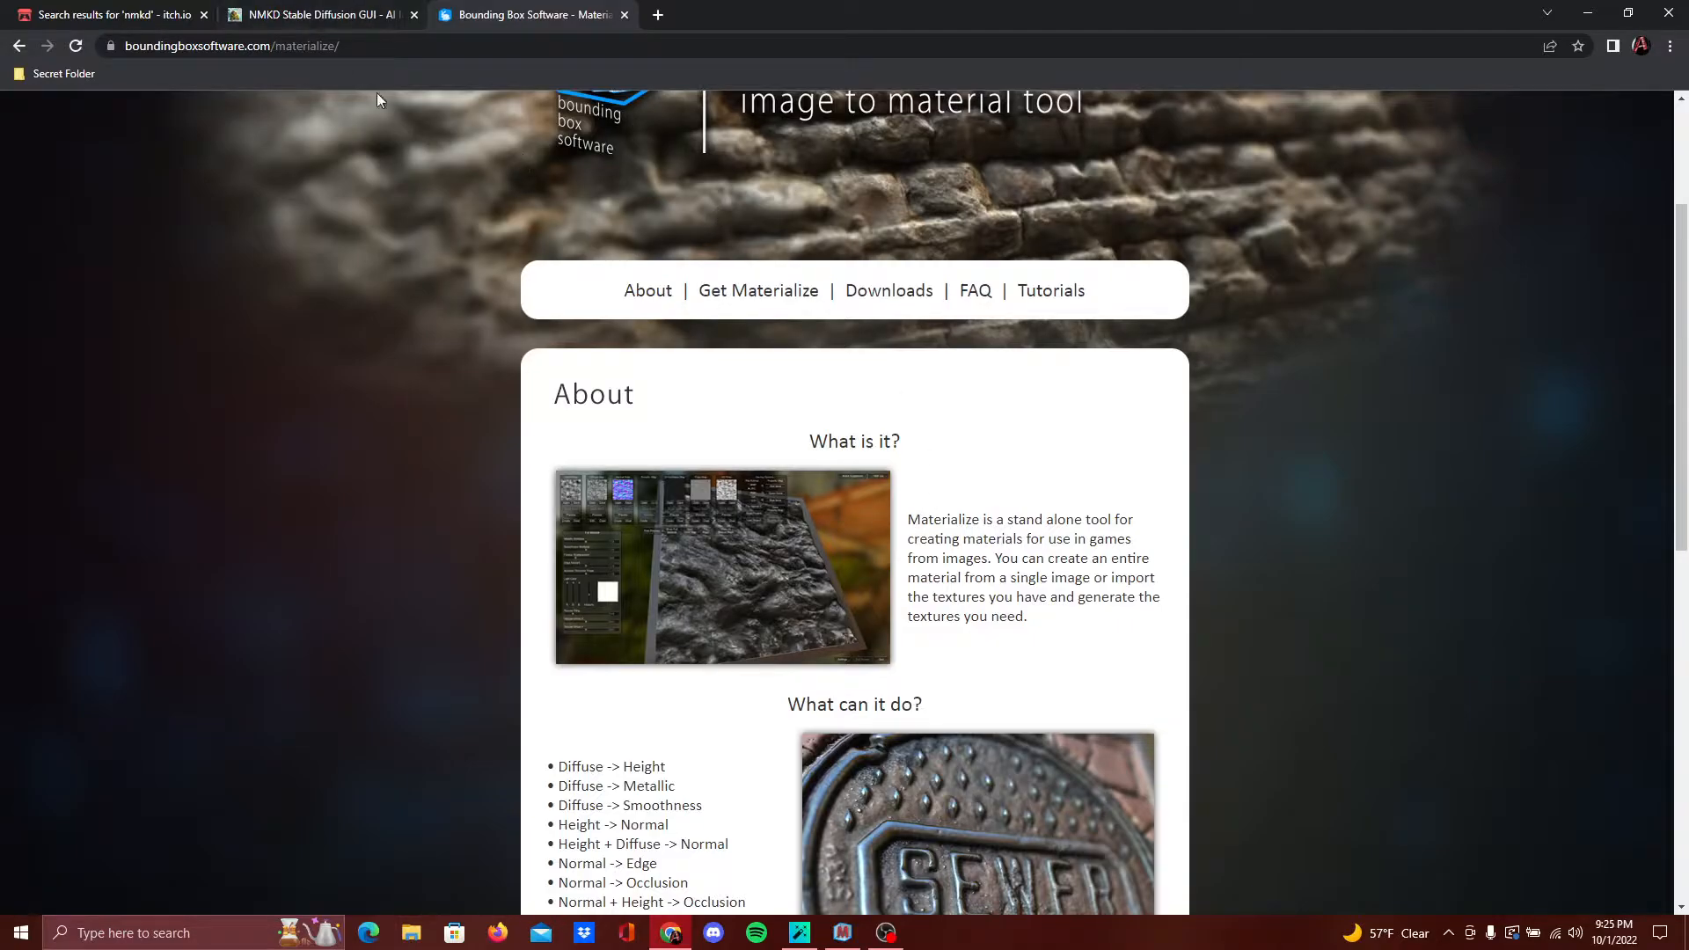
Return to the NMKD Stable Diffusion GUI page, check its title, and briefly view the running program's window
{"action": "left_click", "coordinate": [326, 14]}
{"action": "left_click_drag", "start_coordinate": [422, 174], "coordinate": [965, 179]}
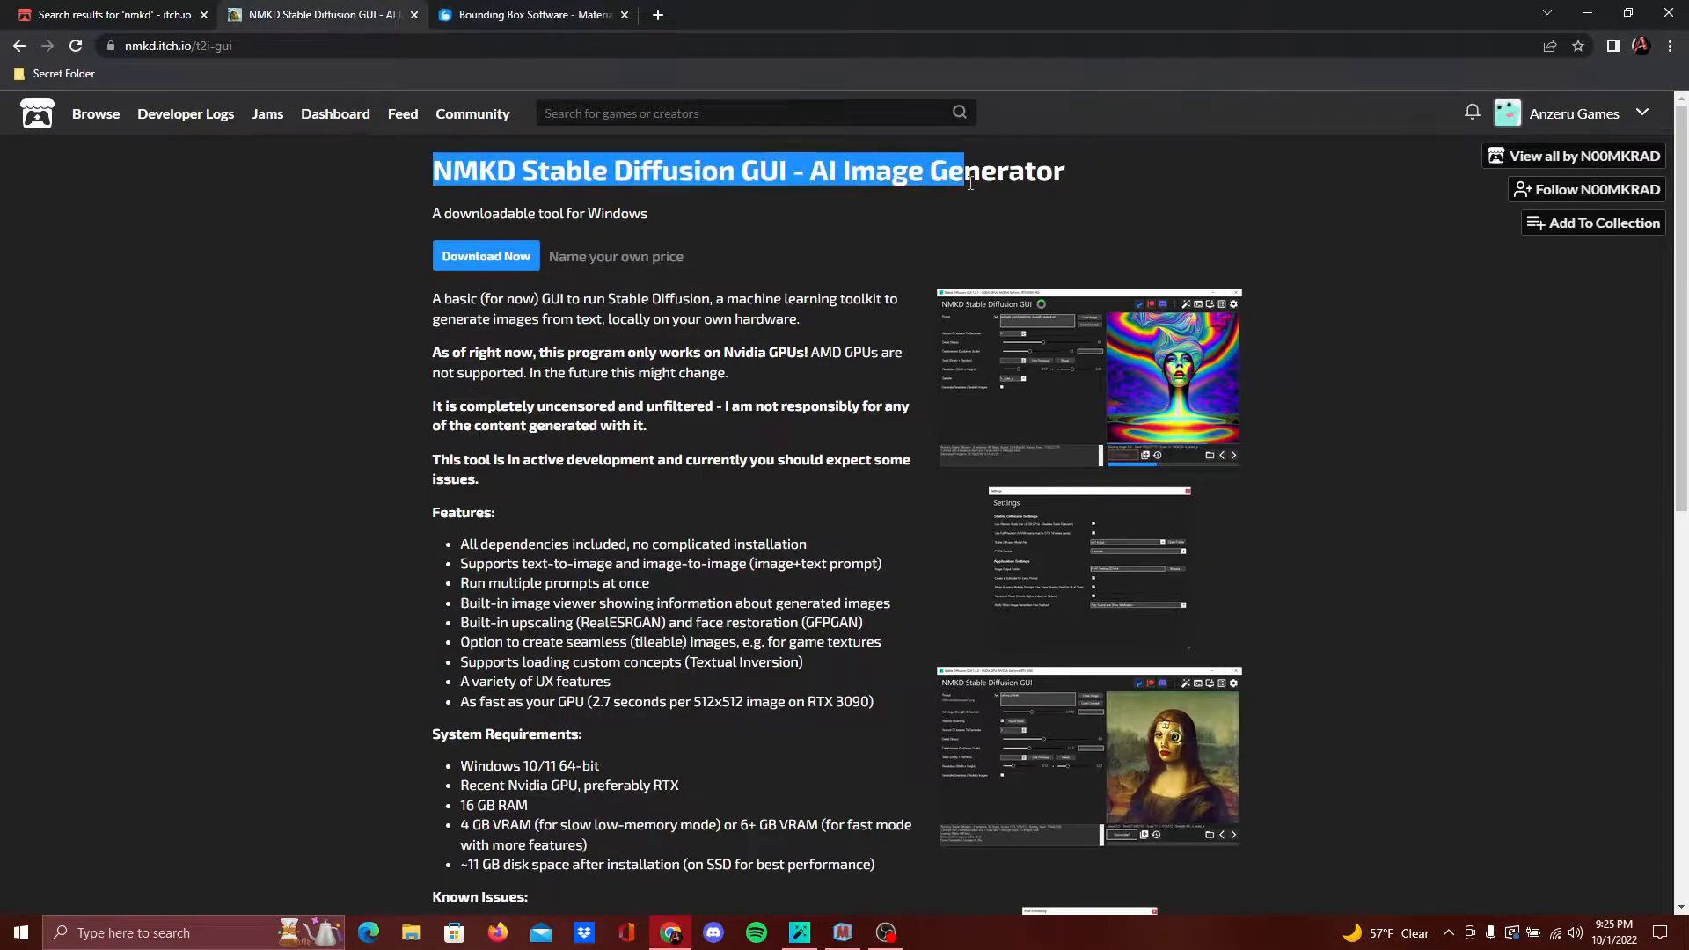
{"action": "left_click", "coordinate": [990, 220]}
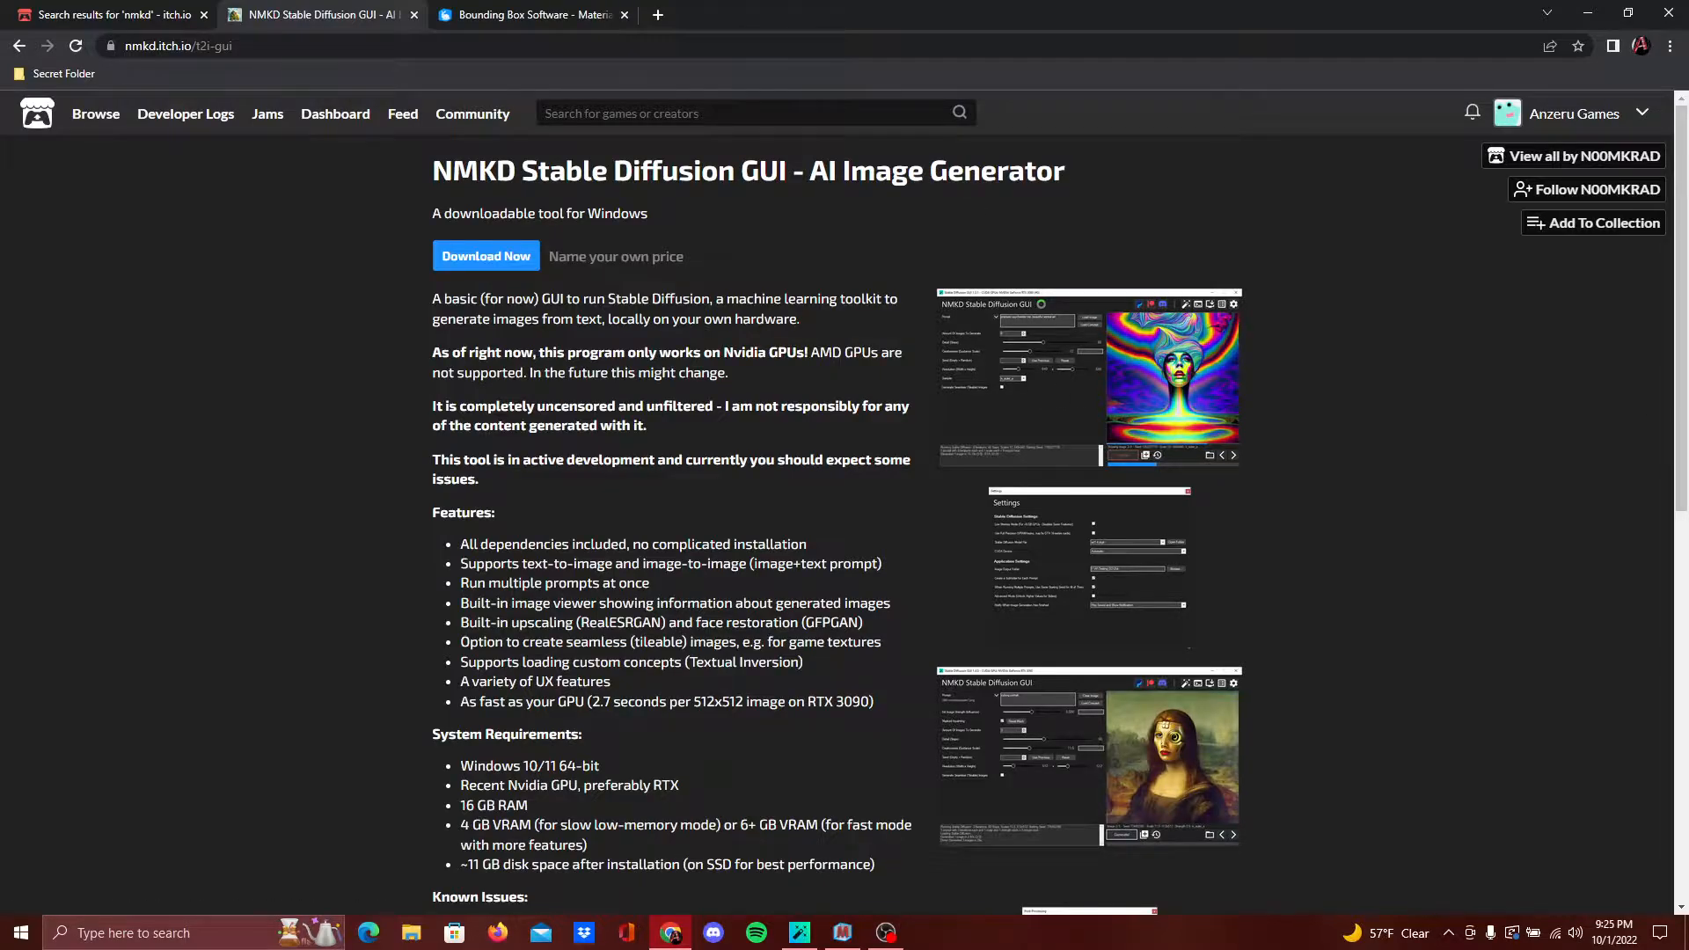
{"action": "left_click", "coordinate": [799, 933]}
{"action": "left_click_drag", "start_coordinate": [1209, 335], "coordinate": [416, 155]}
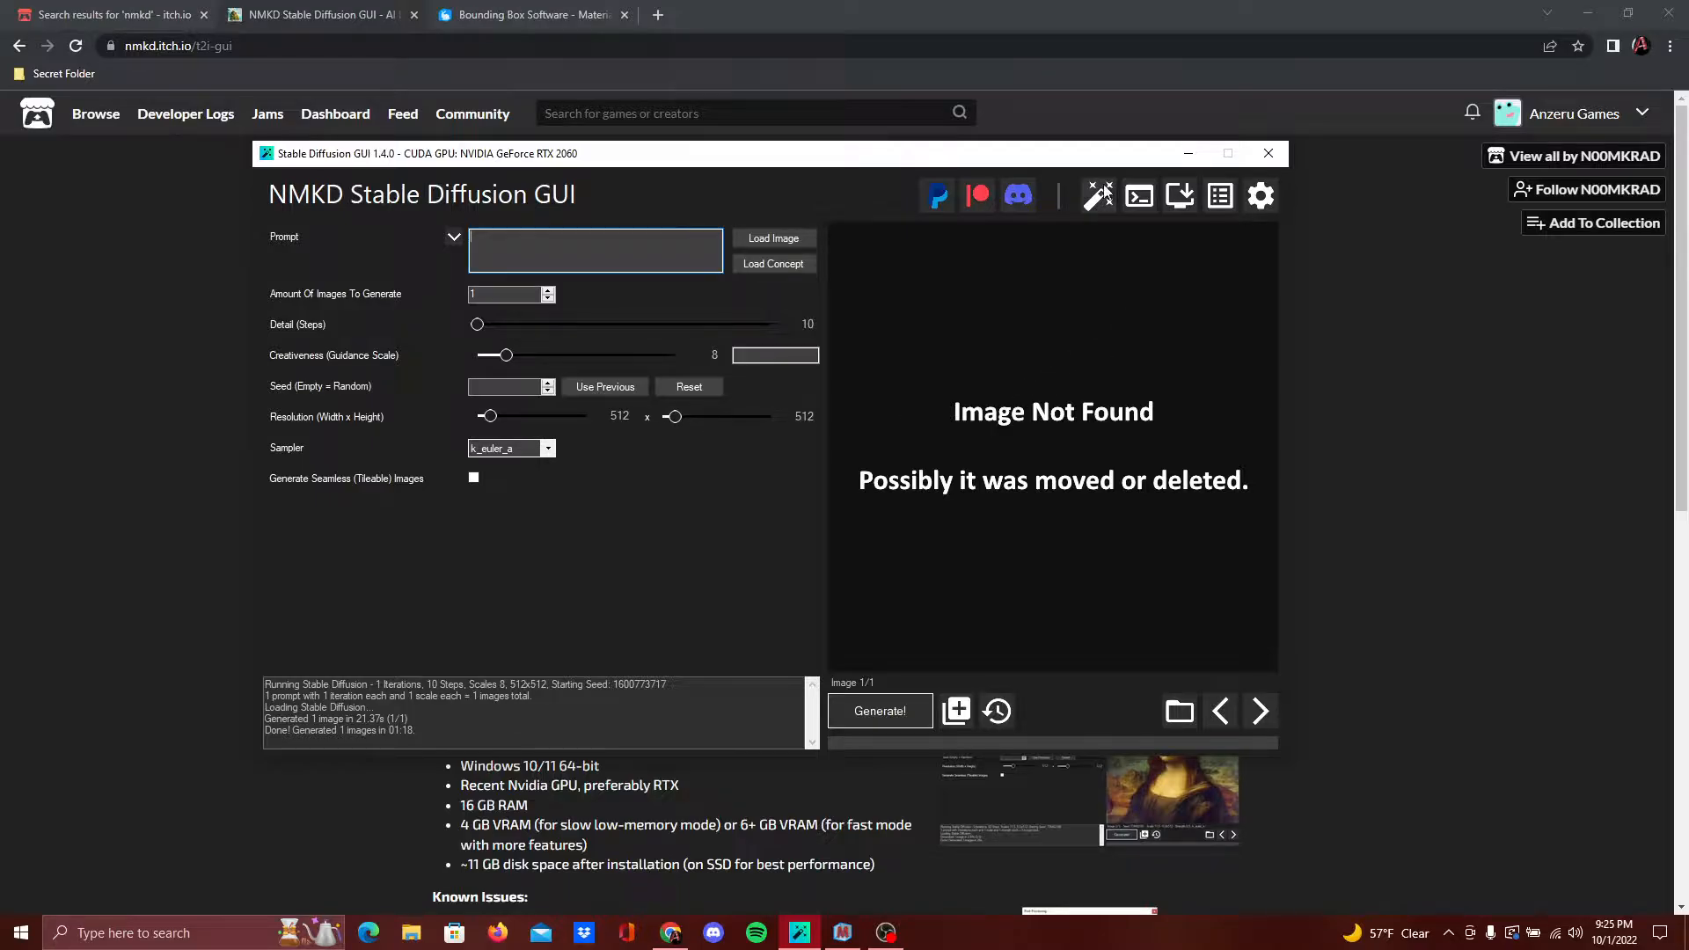
{"action": "left_click_drag", "start_coordinate": [1063, 157], "coordinate": [1197, 565]}
{"action": "left_click", "coordinate": [668, 356]}
Read the NMKD page's GPU compatibility note, features and system requirements
{"action": "scroll", "coordinate": [676, 467], "scroll_direction": "down", "scroll_amount": 2}
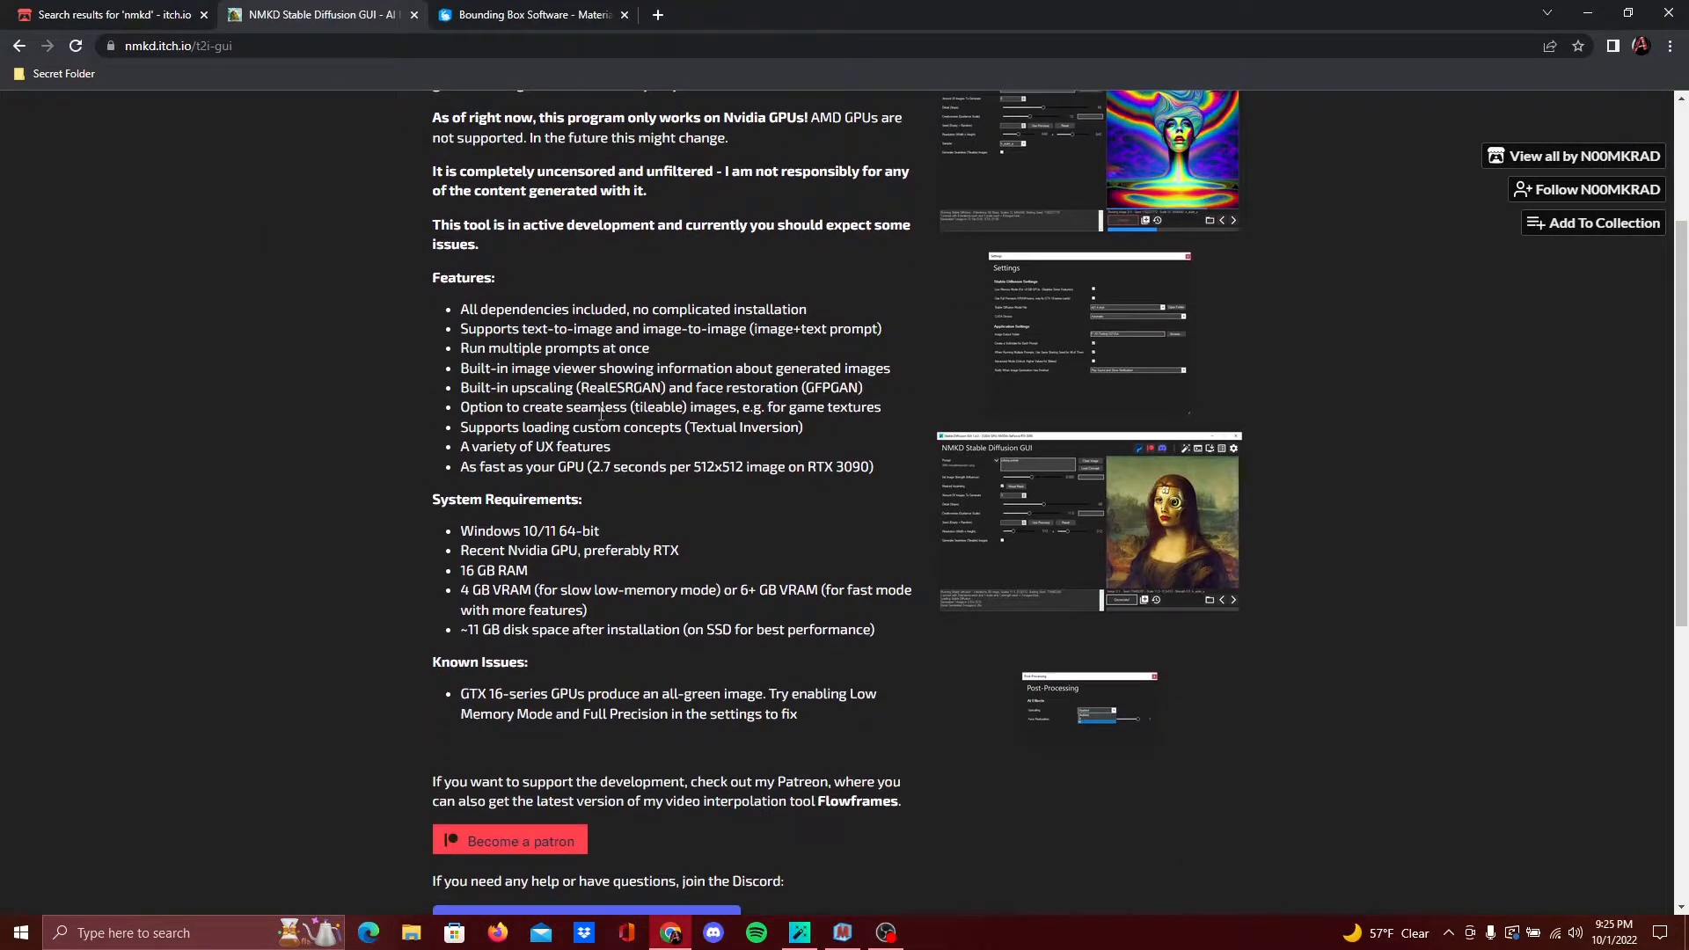
{"action": "left_click_drag", "start_coordinate": [461, 553], "coordinate": [725, 557]}
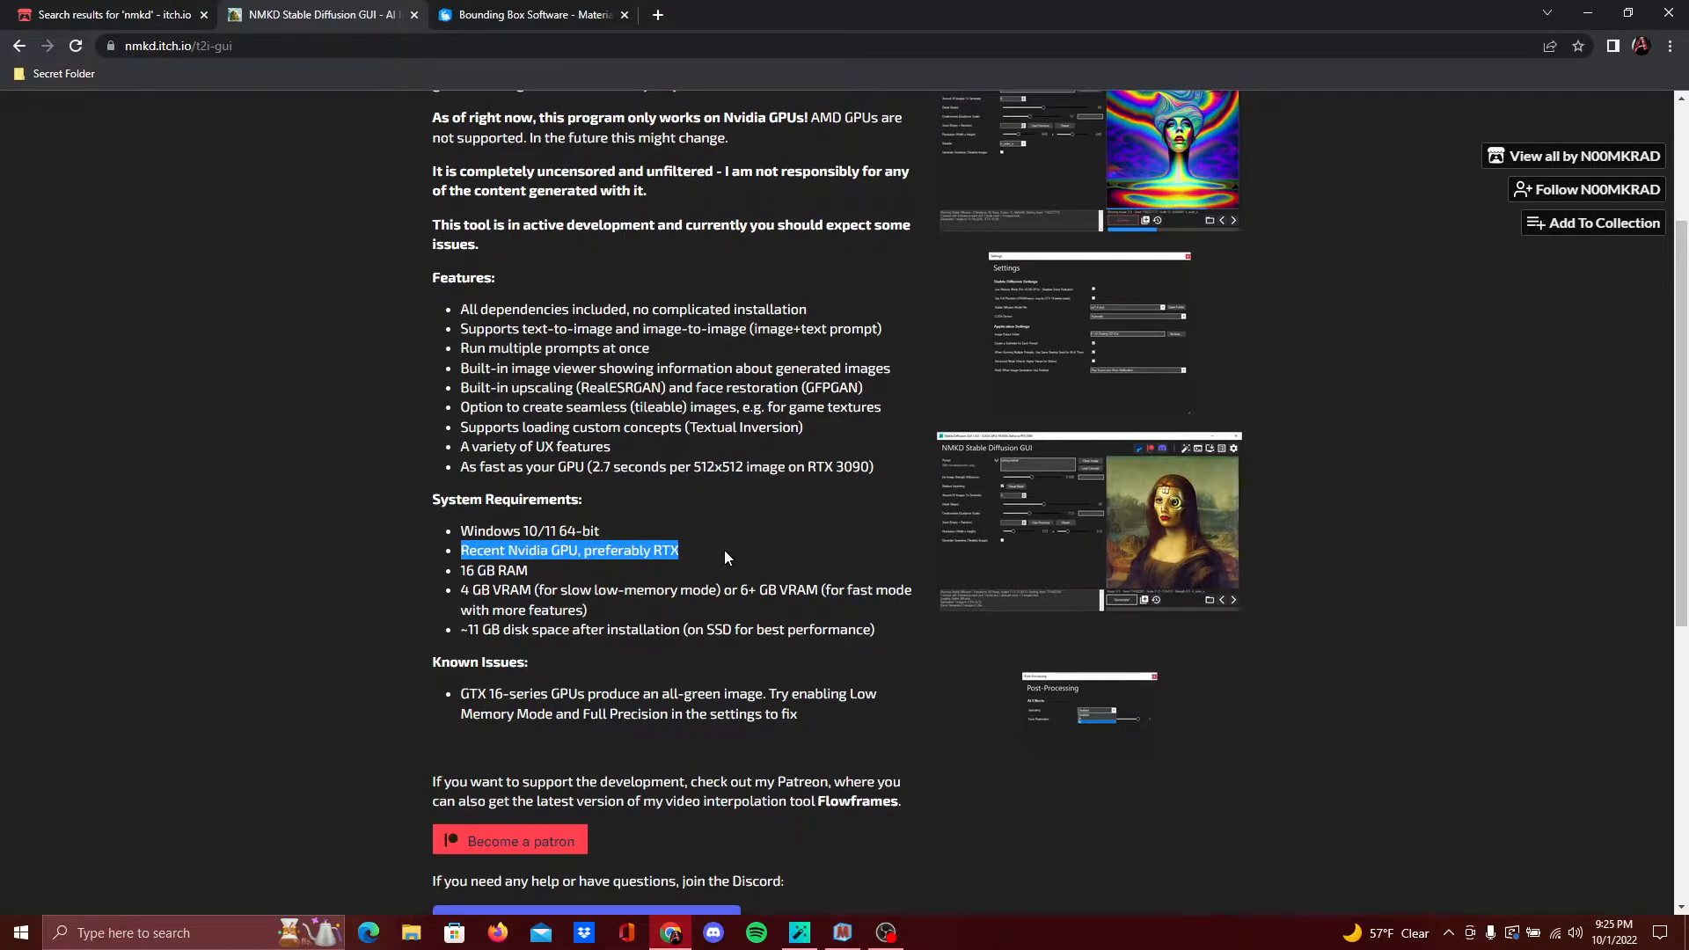
{"action": "left_click", "coordinate": [725, 554]}
{"action": "scroll", "coordinate": [737, 488], "scroll_direction": "up", "scroll_amount": 1}
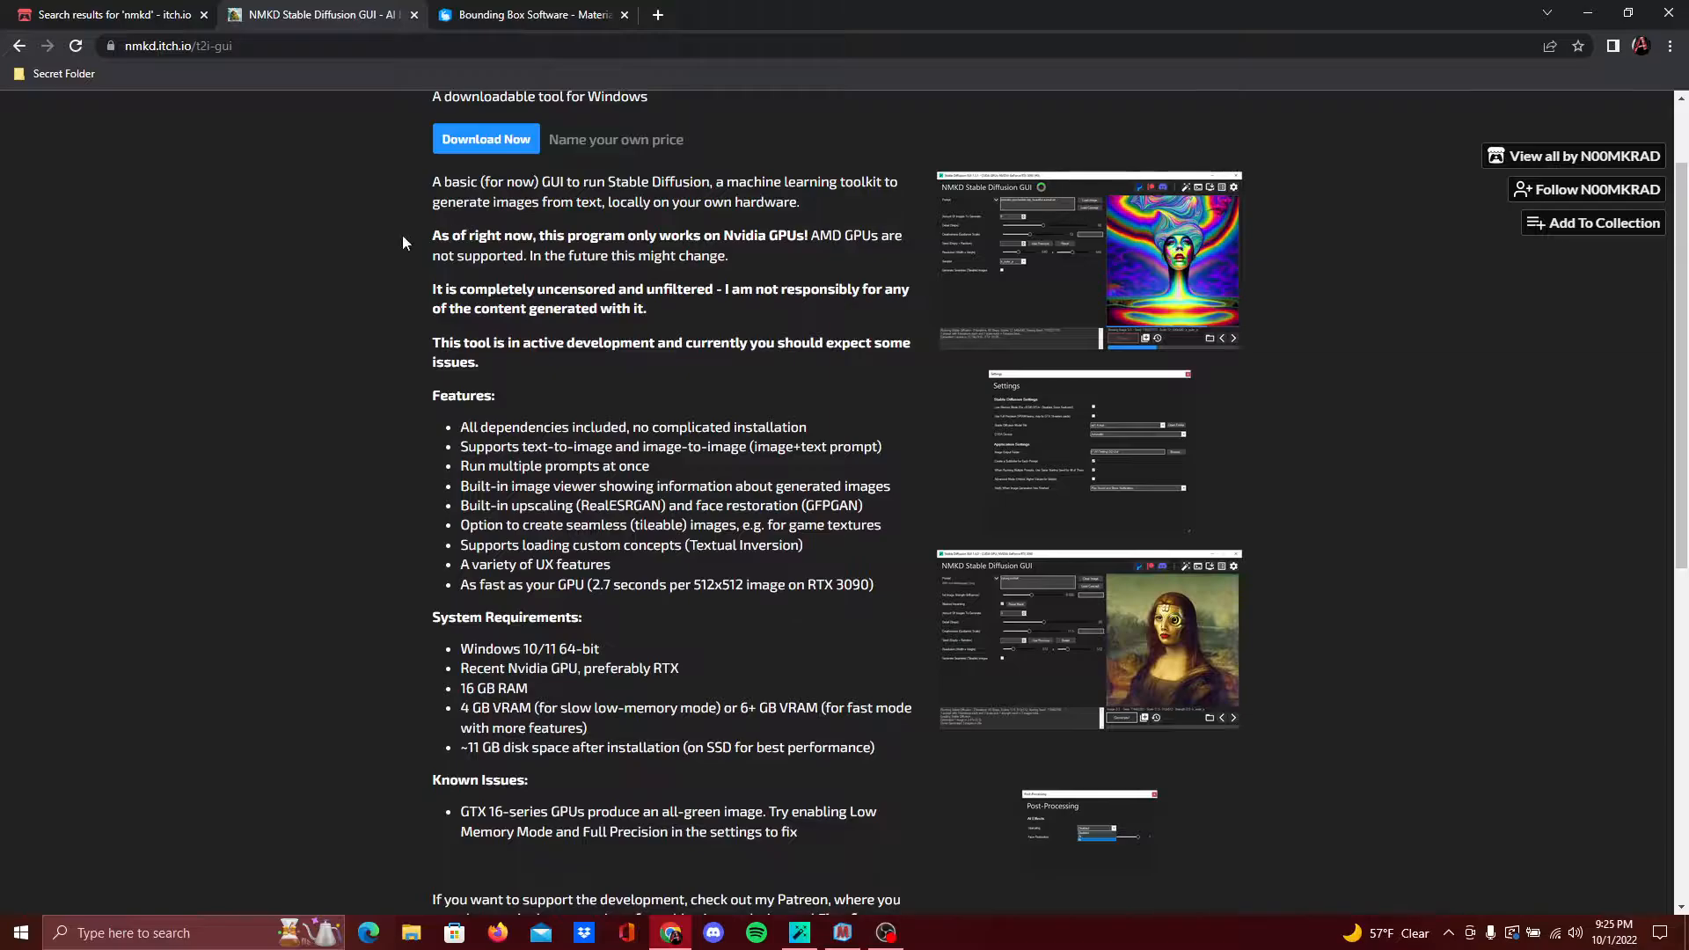
{"action": "left_click_drag", "start_coordinate": [403, 235], "coordinate": [832, 257]}
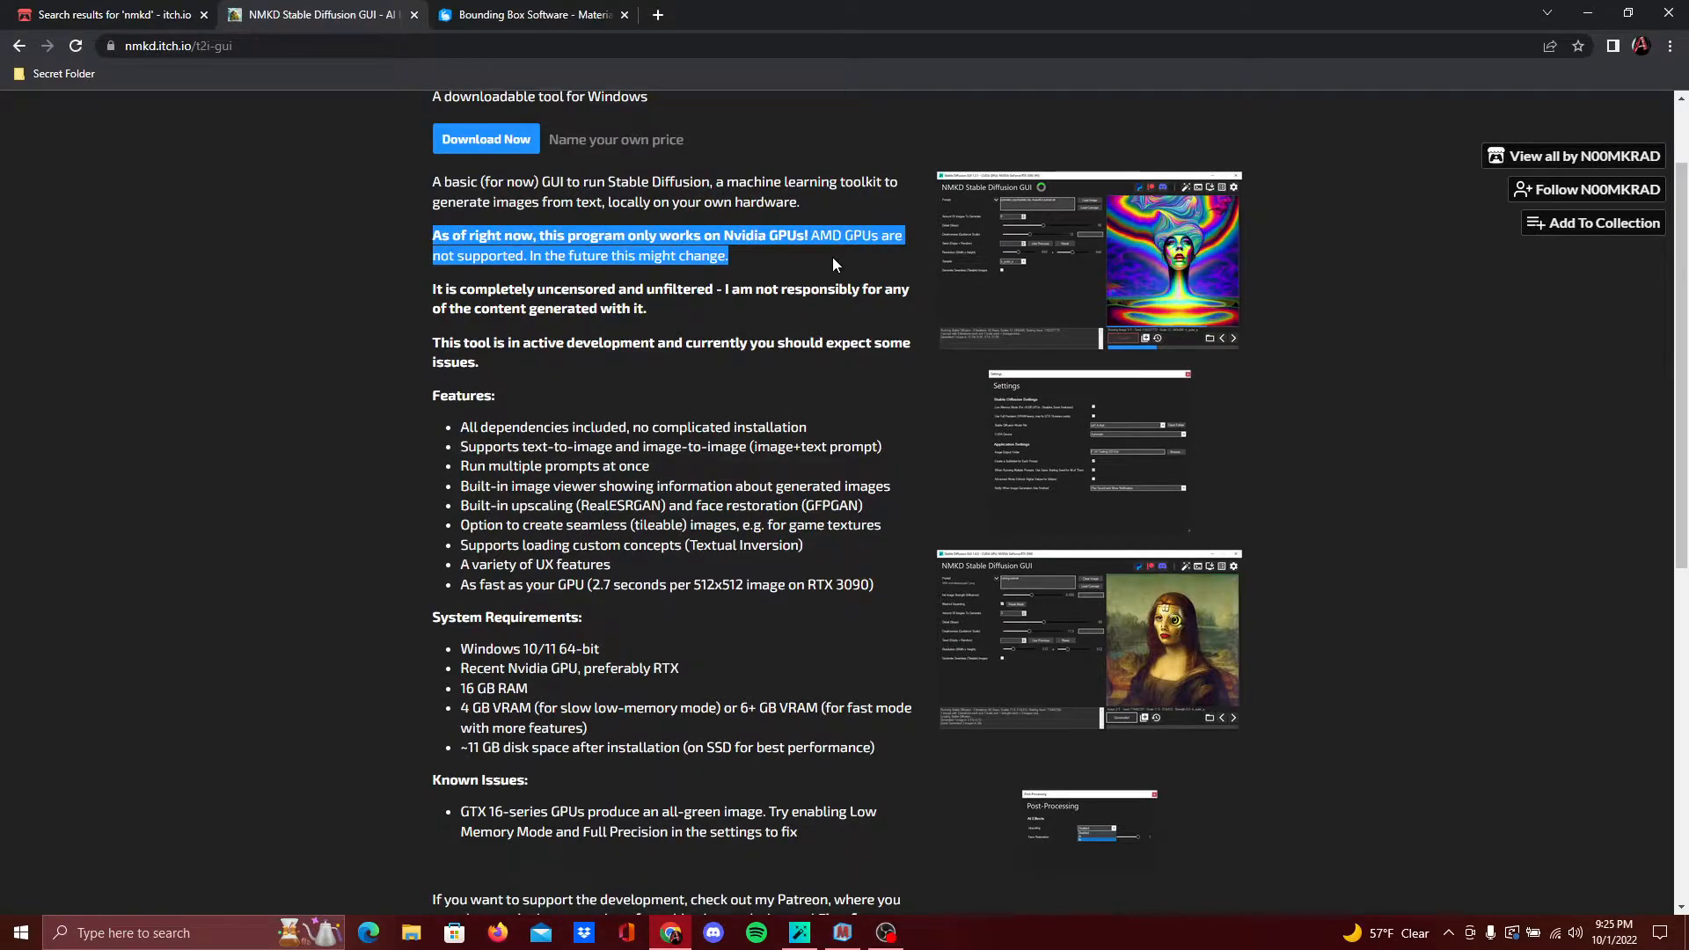
{"action": "left_click", "coordinate": [832, 257]}
{"action": "scroll", "coordinate": [767, 317], "scroll_direction": "down", "scroll_amount": 2}
{"action": "scroll", "coordinate": [822, 483], "scroll_direction": "up", "scroll_amount": 3}
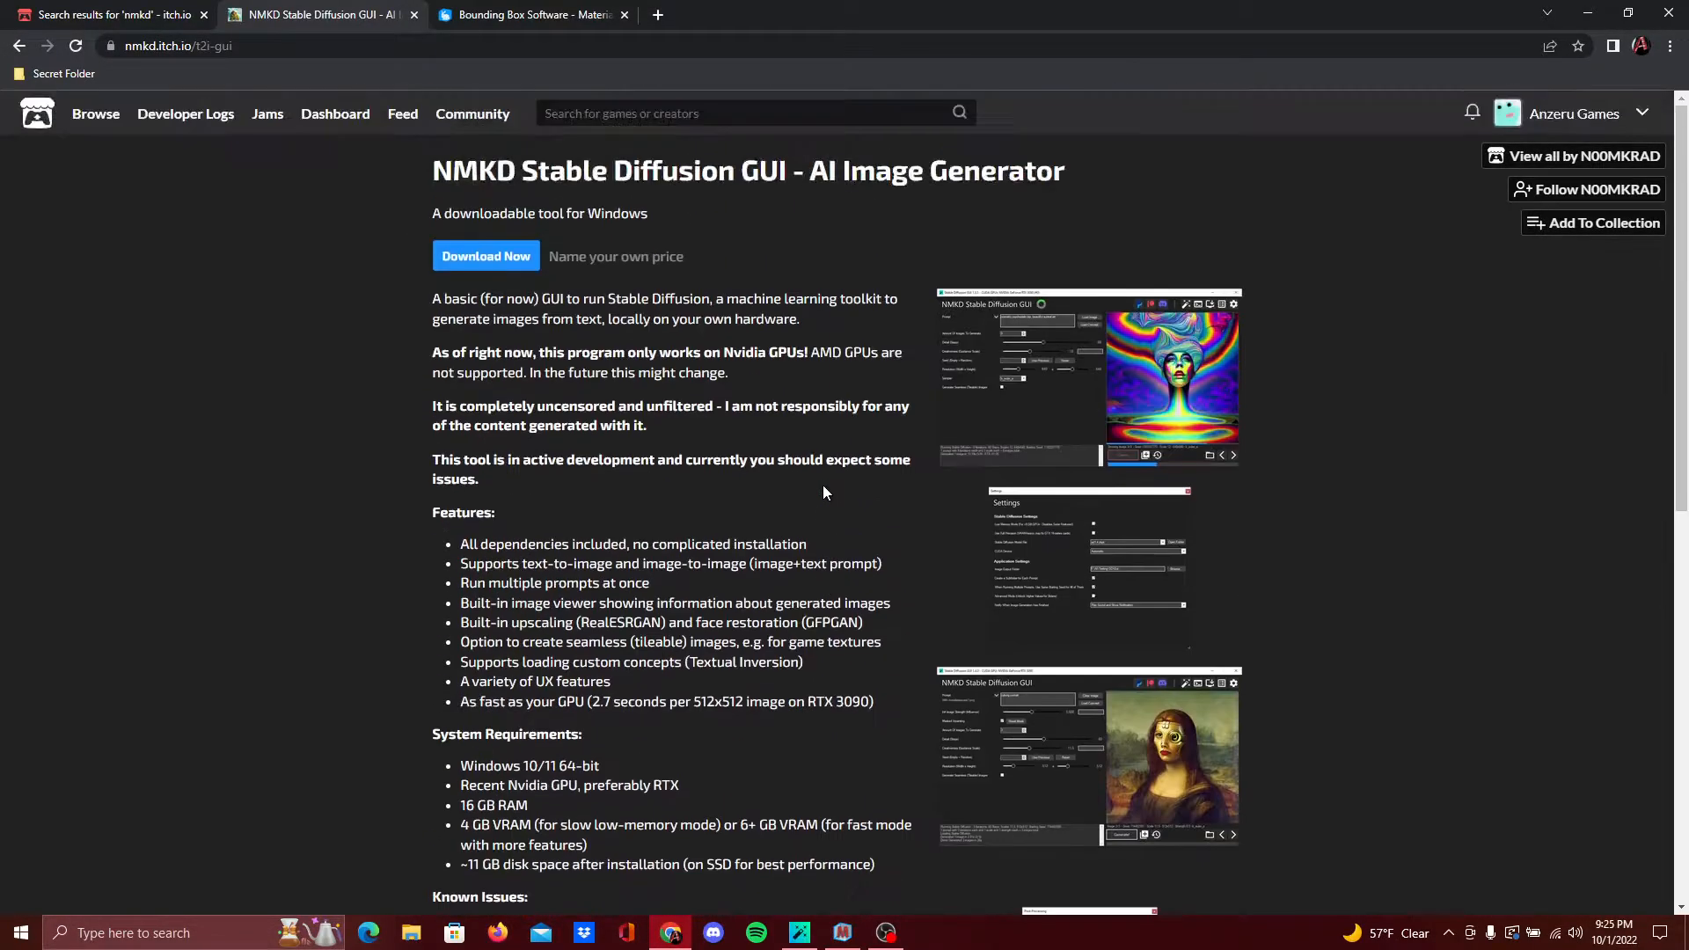
{"action": "scroll", "coordinate": [741, 417], "scroll_direction": "down", "scroll_amount": 1}
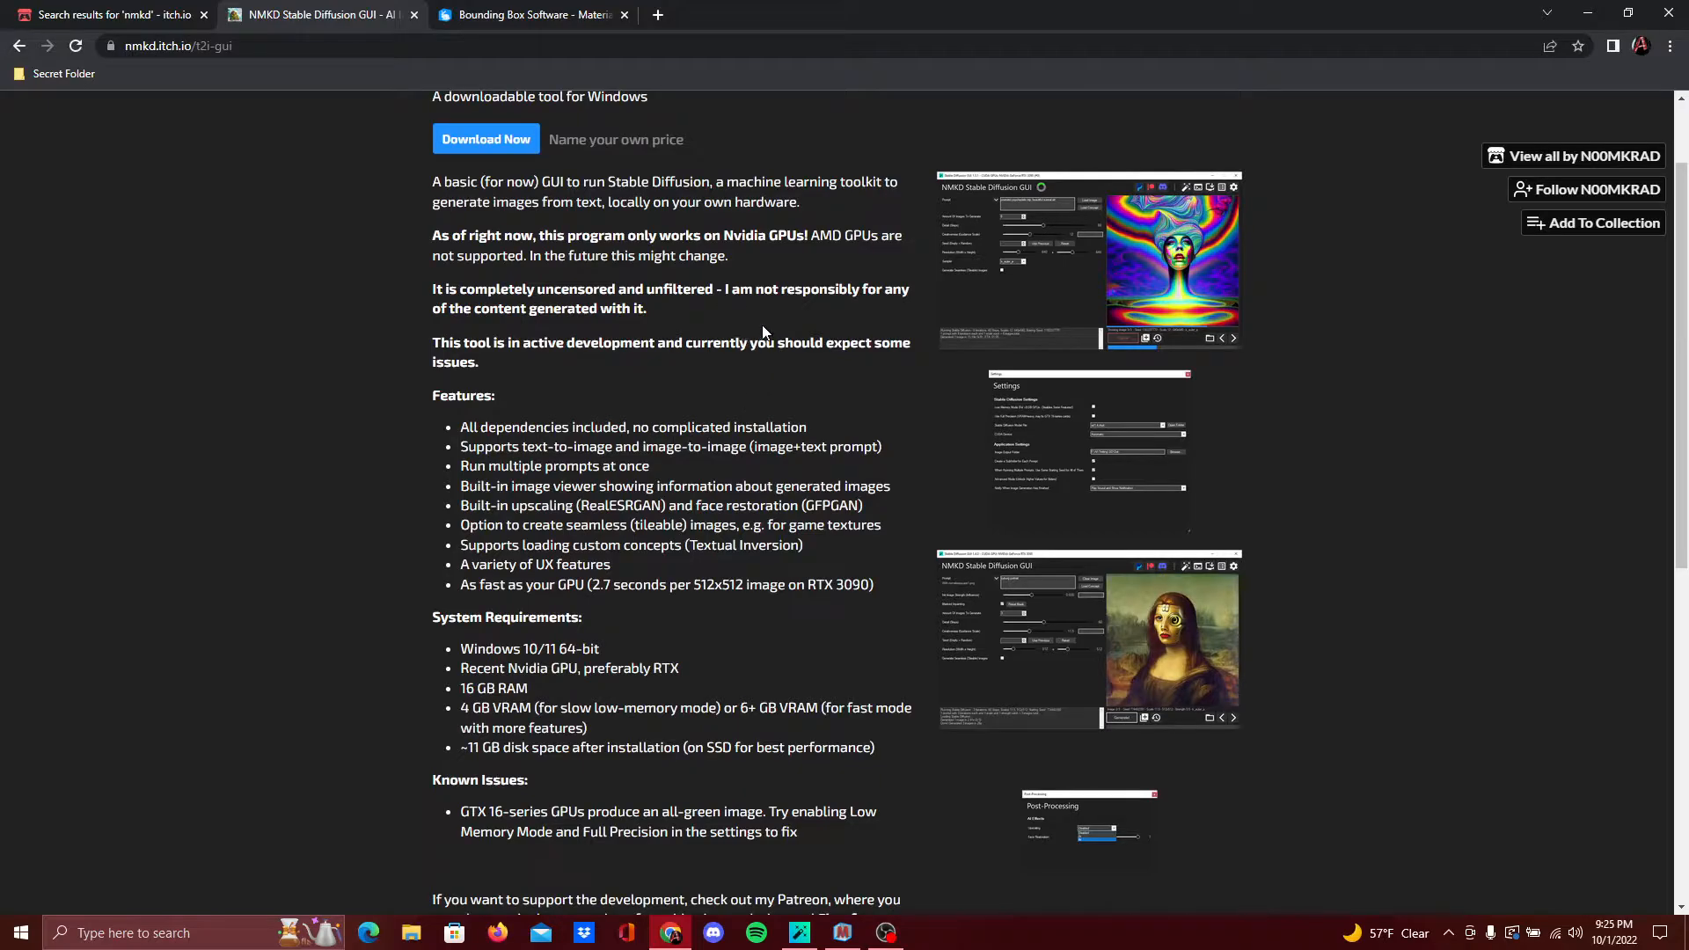
{"action": "left_click_drag", "start_coordinate": [825, 242], "coordinate": [860, 261]}
{"action": "left_click", "coordinate": [861, 260]}
{"action": "scroll", "coordinate": [720, 264], "scroll_direction": "down", "scroll_amount": 1}
{"action": "scroll", "coordinate": [719, 264], "scroll_direction": "down", "scroll_amount": 1}
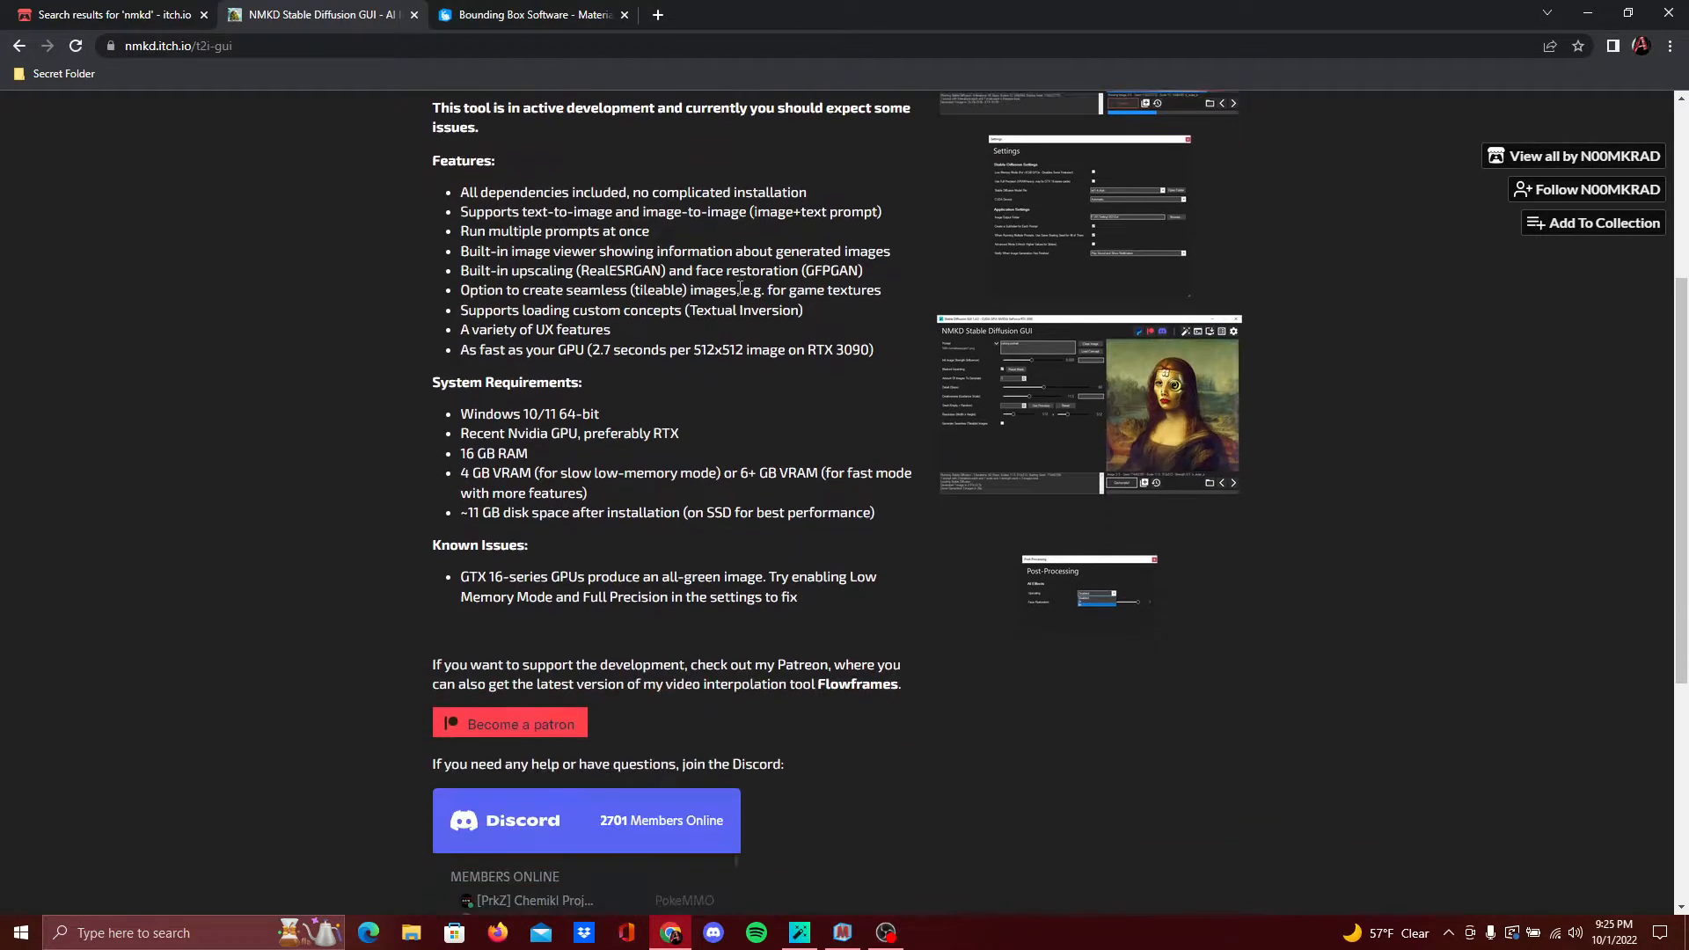
{"action": "scroll", "coordinate": [661, 697], "scroll_direction": "up", "scroll_amount": 3}
{"action": "scroll", "coordinate": [718, 735], "scroll_direction": "down", "scroll_amount": 1}
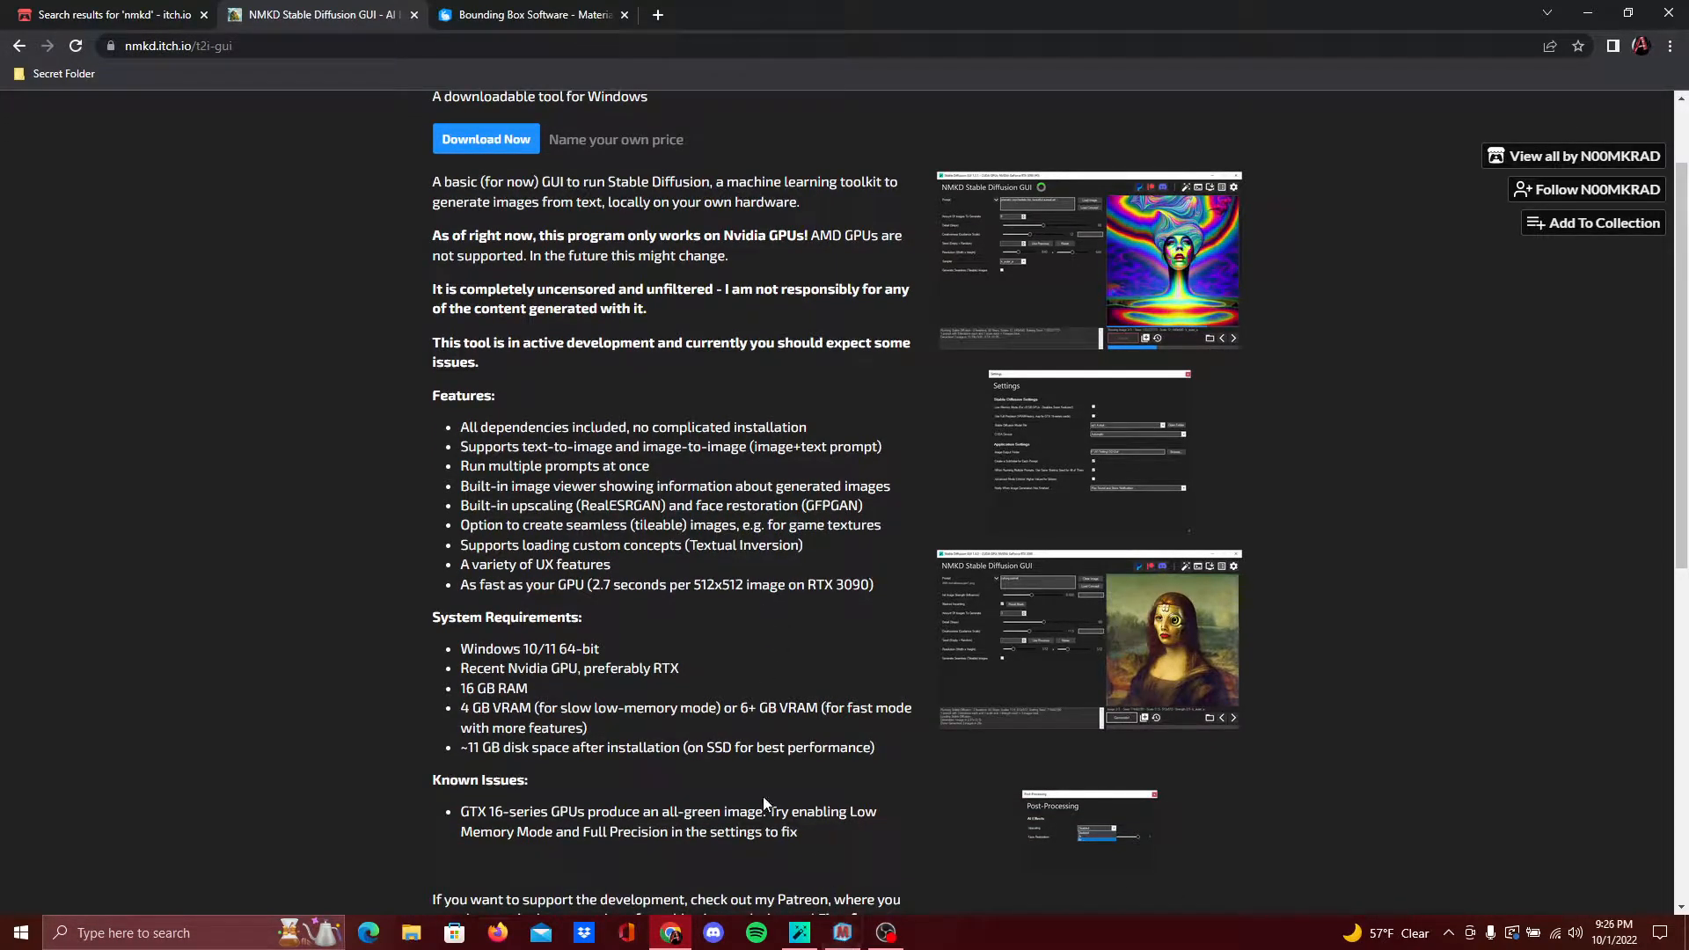
Switch to the Stable Diffusion GUI, check the components listed in its installer, and close the installer
{"action": "left_click", "coordinate": [798, 931]}
{"action": "left_click_drag", "start_coordinate": [792, 560], "coordinate": [675, 137]}
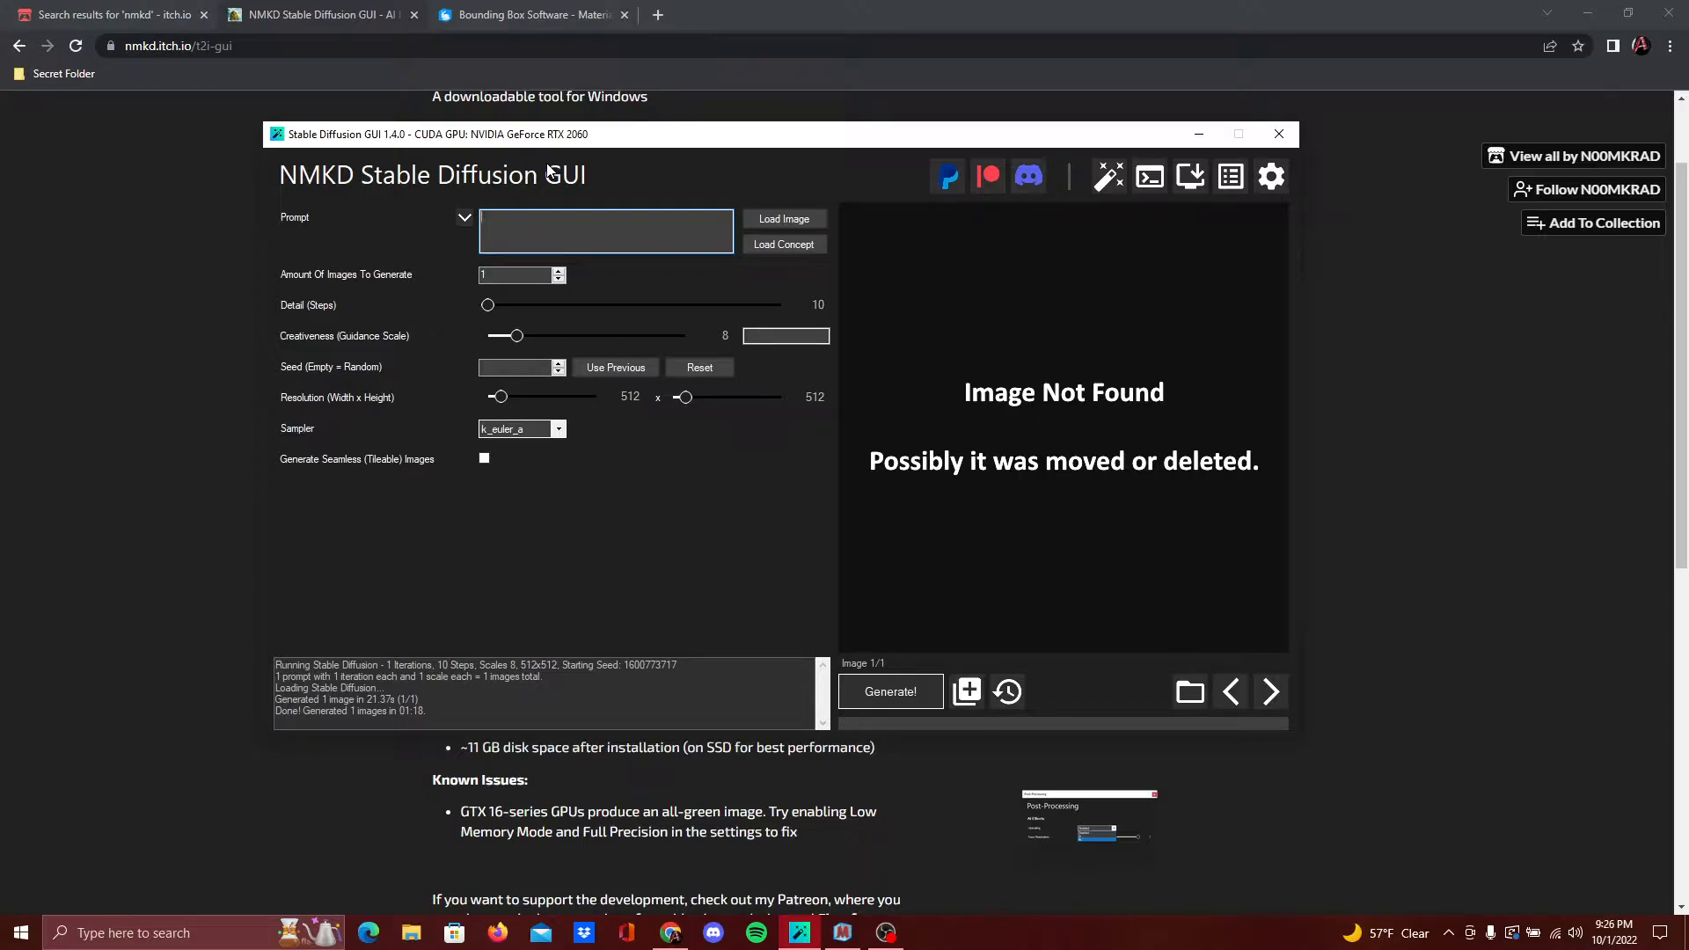
{"action": "left_click", "coordinate": [1201, 183]}
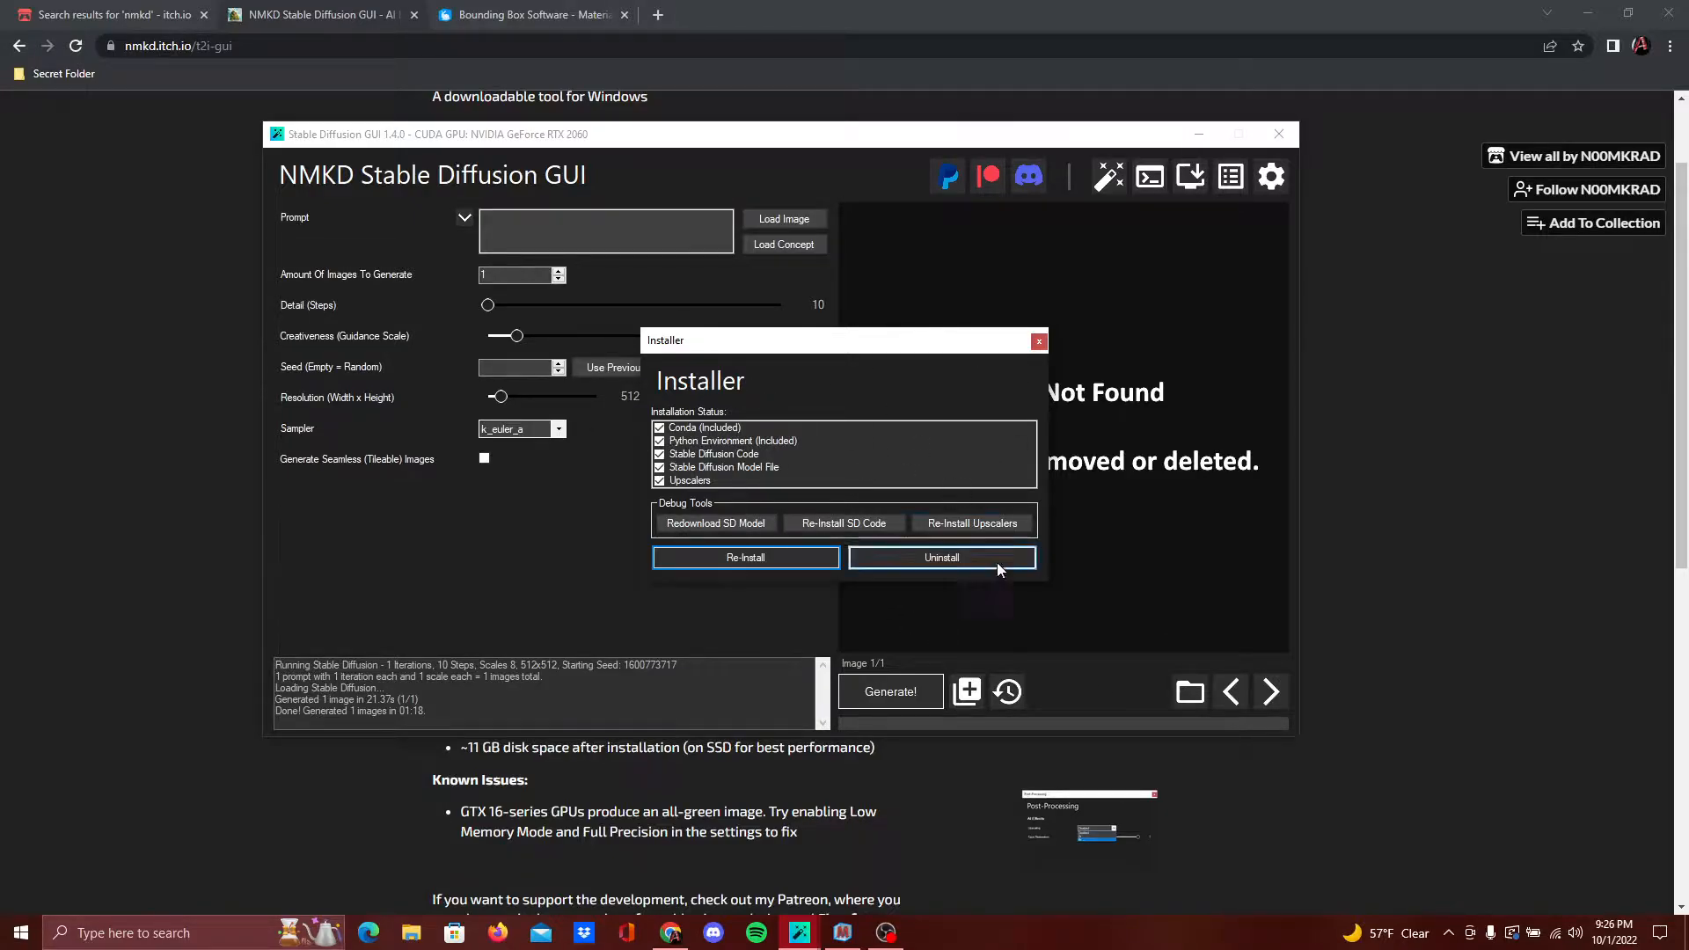
{"action": "left_click", "coordinate": [1039, 342]}
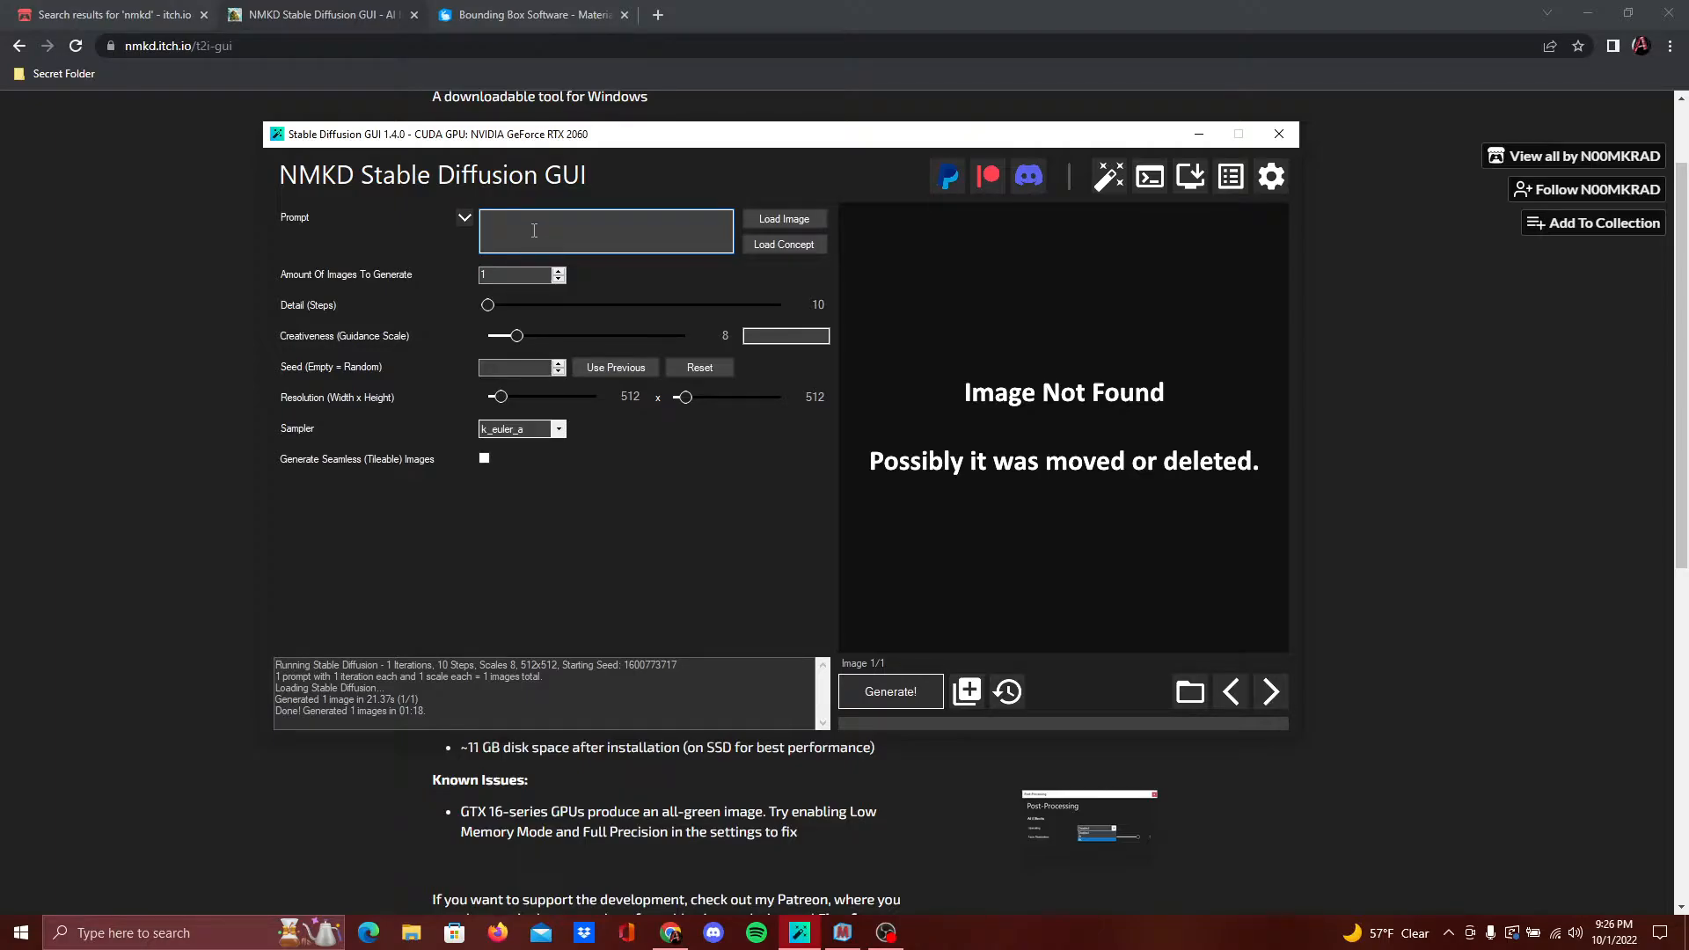
Enter the prompt "Brick Wall texture, stylized, hand-painted, substance, PBR, material" and set the detail to 50 steps
{"action": "type", "text": "Brick Wall texture, stylized, hand-painted, substance, PBR, material"}
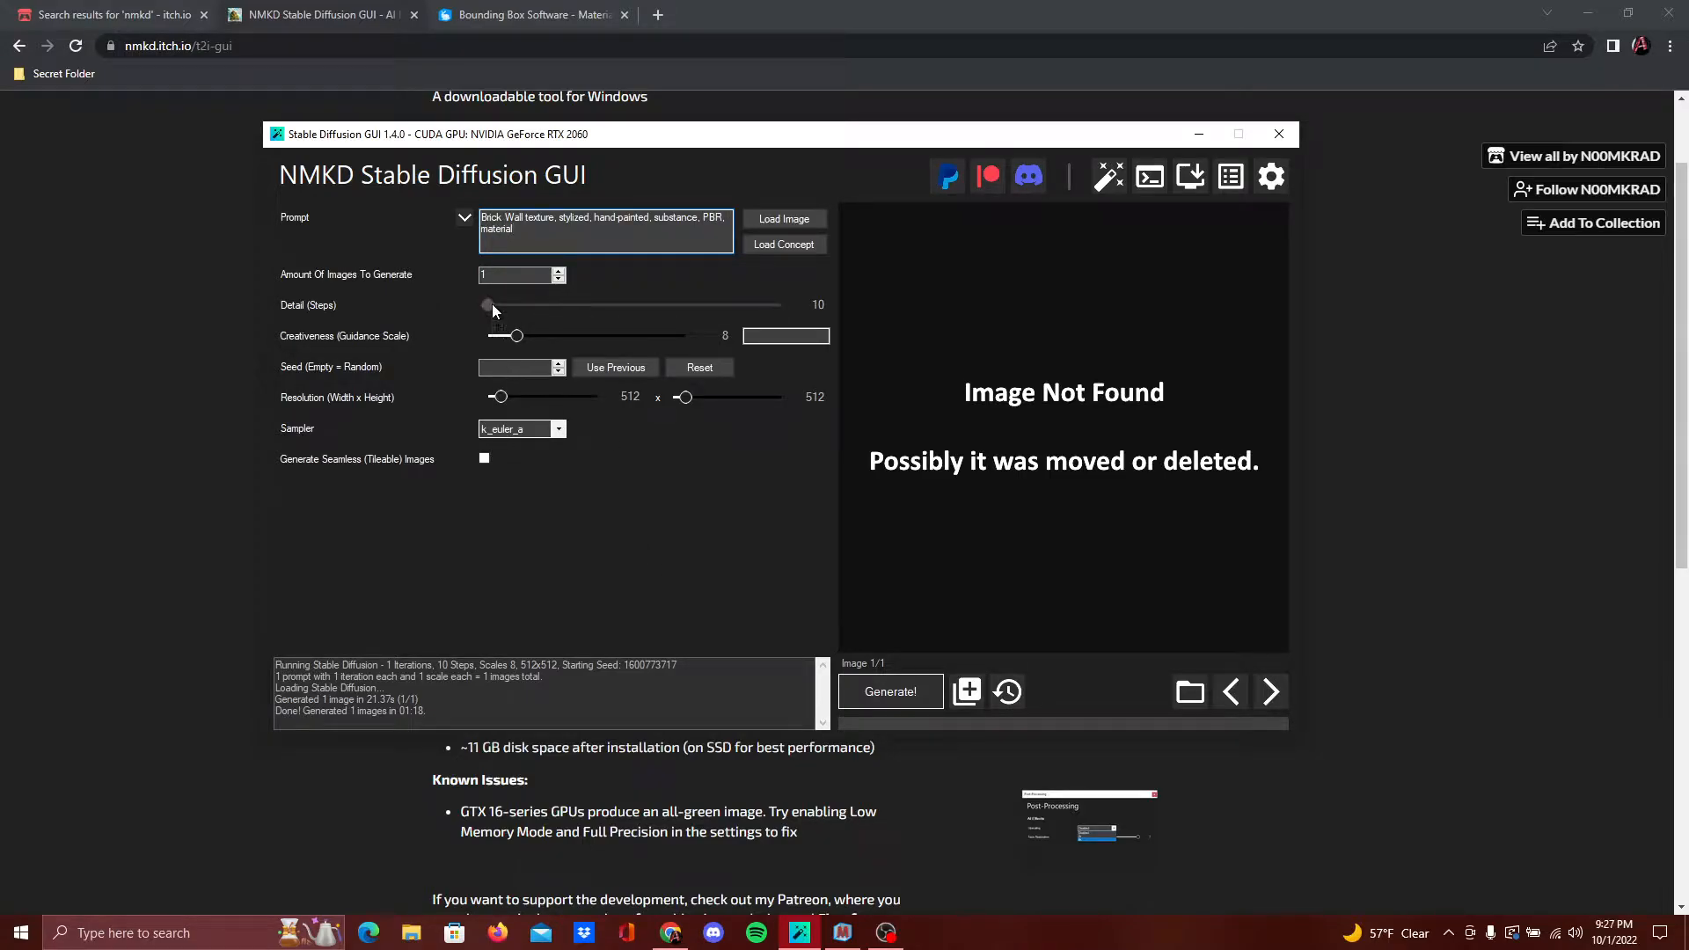
{"action": "left_click_drag", "start_coordinate": [493, 304], "coordinate": [514, 303]}
{"action": "left_click", "coordinate": [630, 236]}
Keep the k_euler_a sampler, enable seamless tileable images, and start generating the brick wall image
{"action": "left_click", "coordinate": [535, 428]}
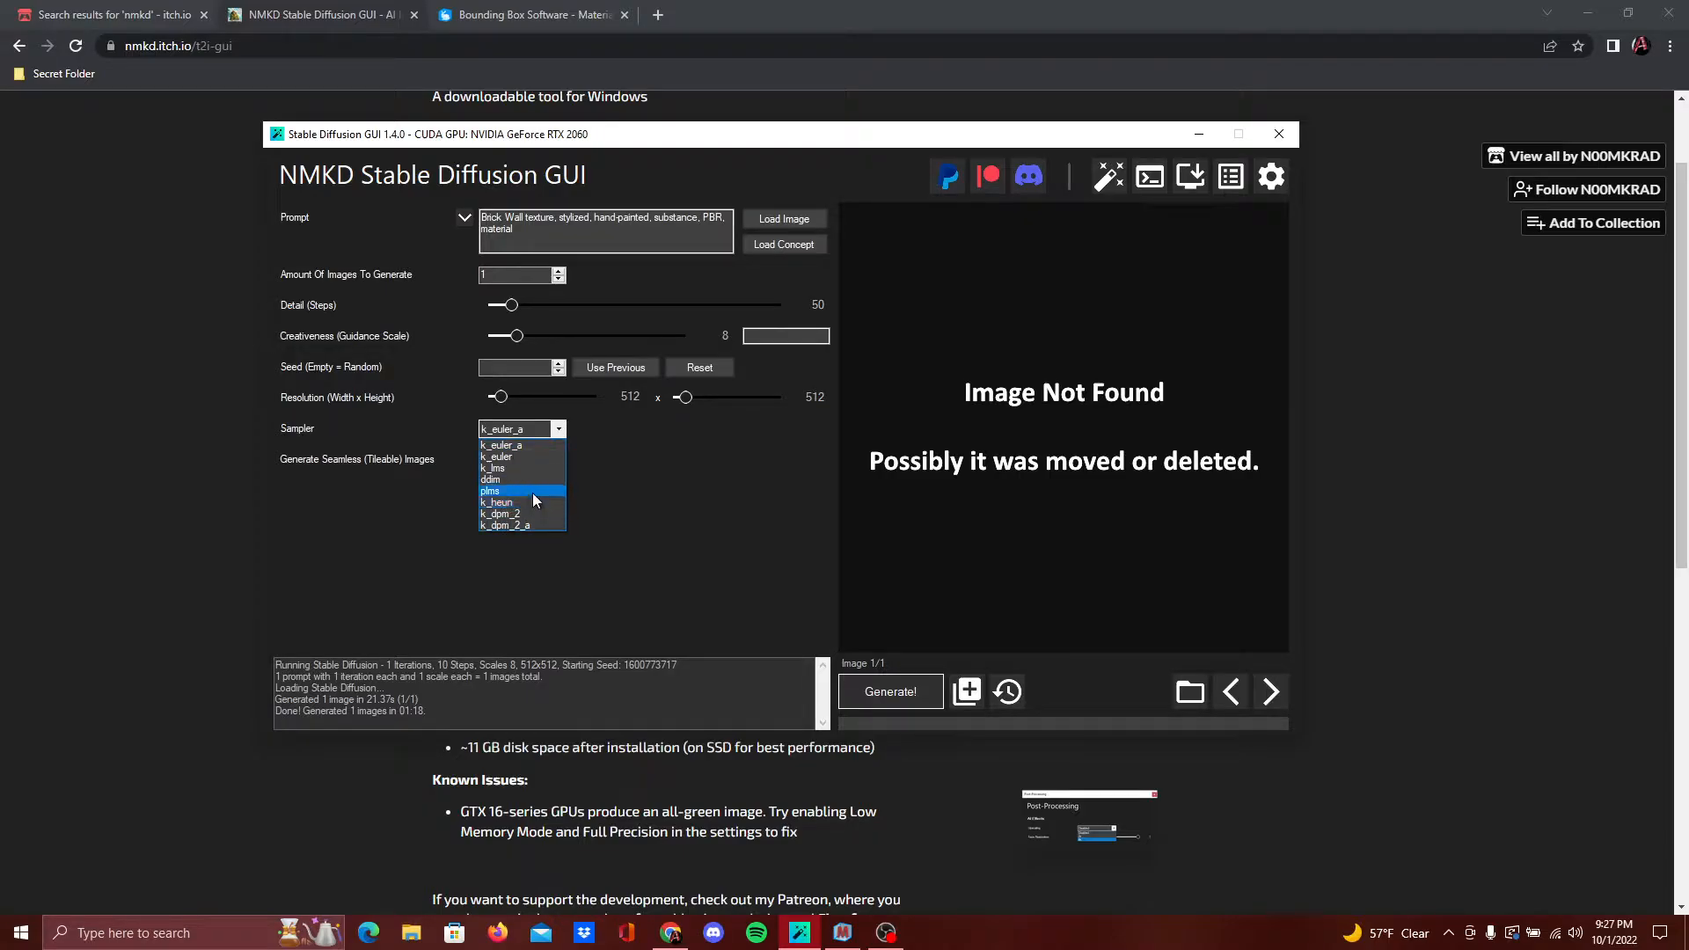
{"action": "left_click", "coordinate": [564, 450]}
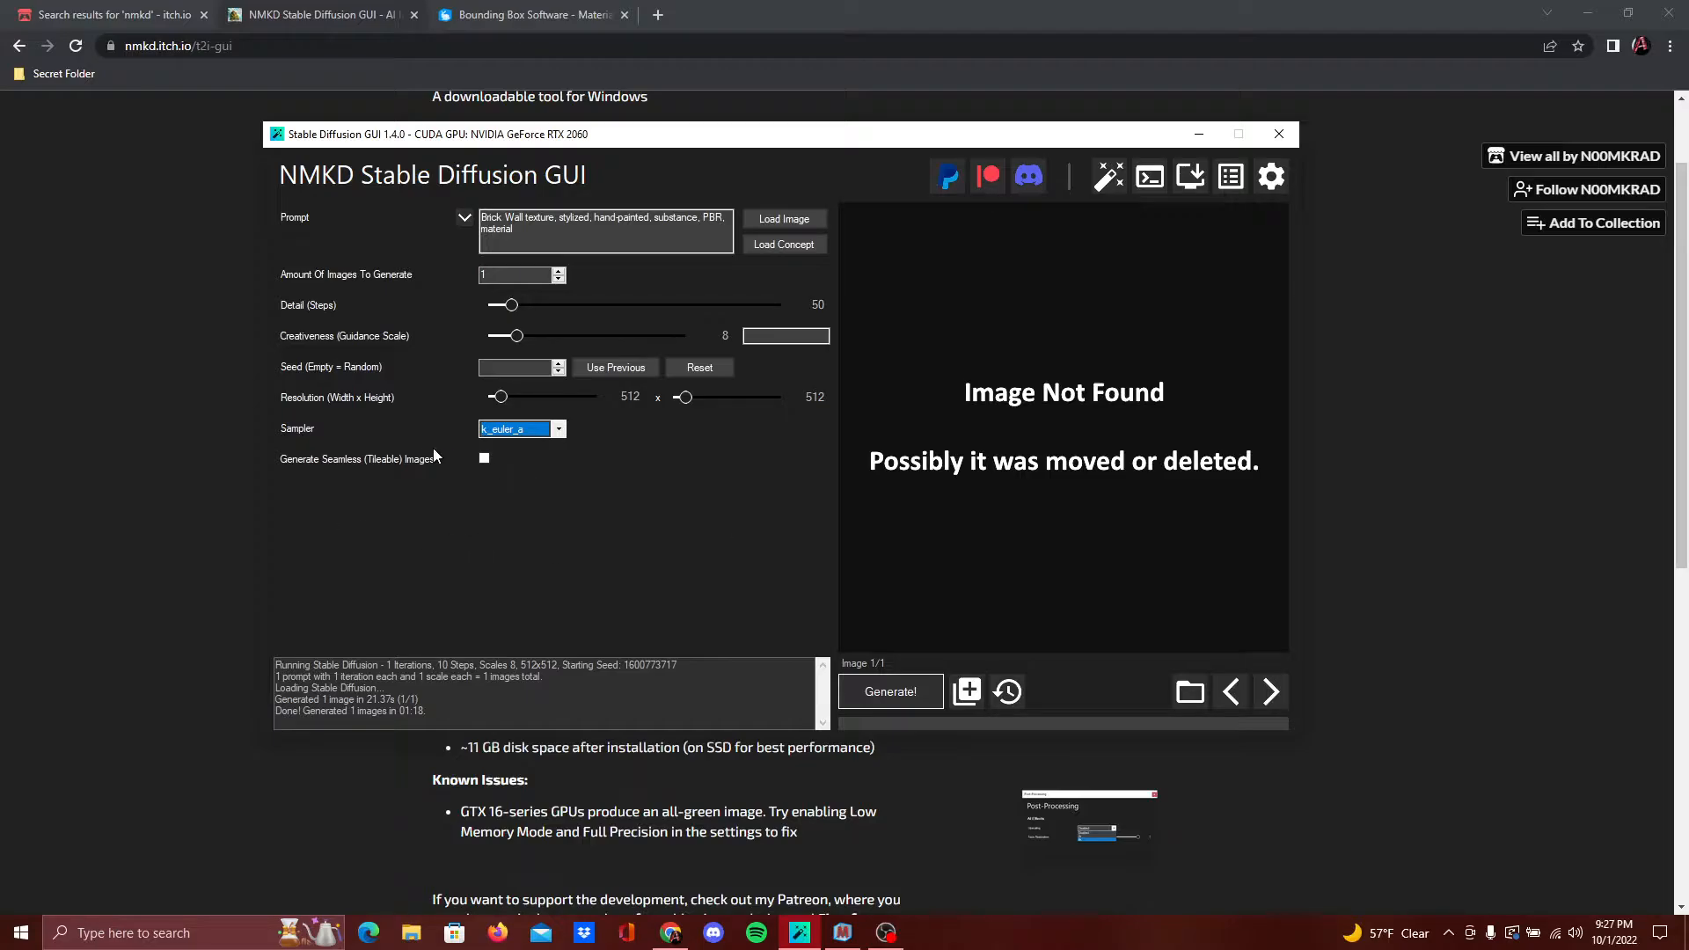
{"action": "left_click", "coordinate": [484, 459]}
{"action": "left_click", "coordinate": [890, 692]}
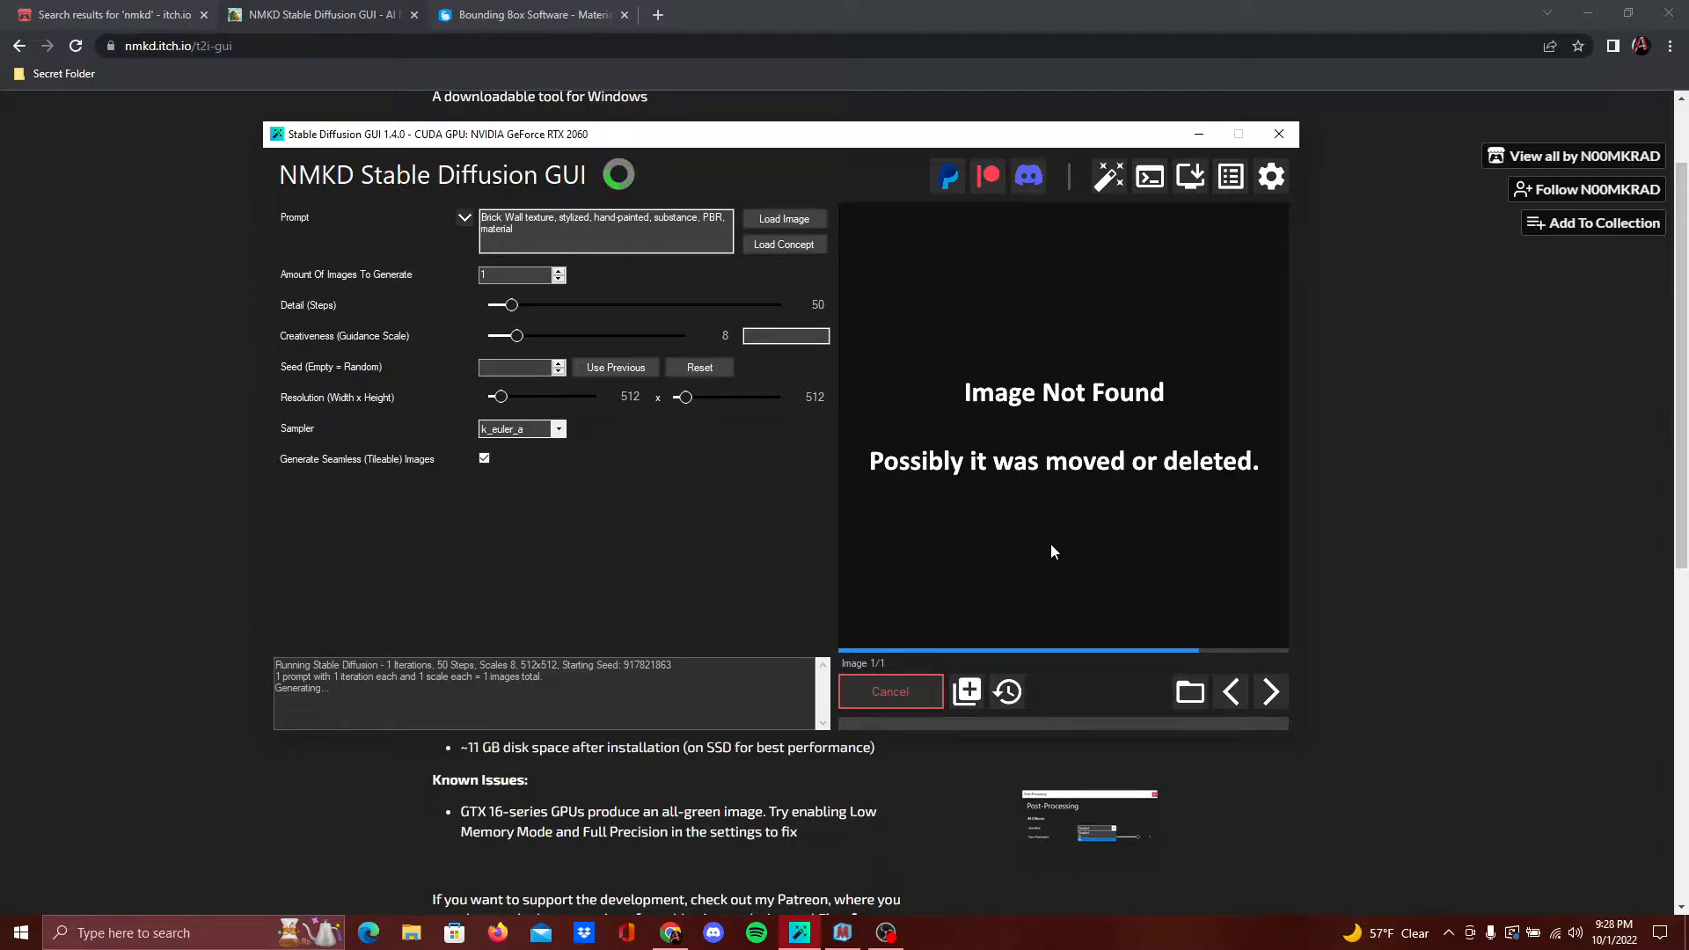
Check the generation speed note among the NMKD page's features and return to the Stable Diffusion GUI
{"action": "left_click", "coordinate": [216, 618]}
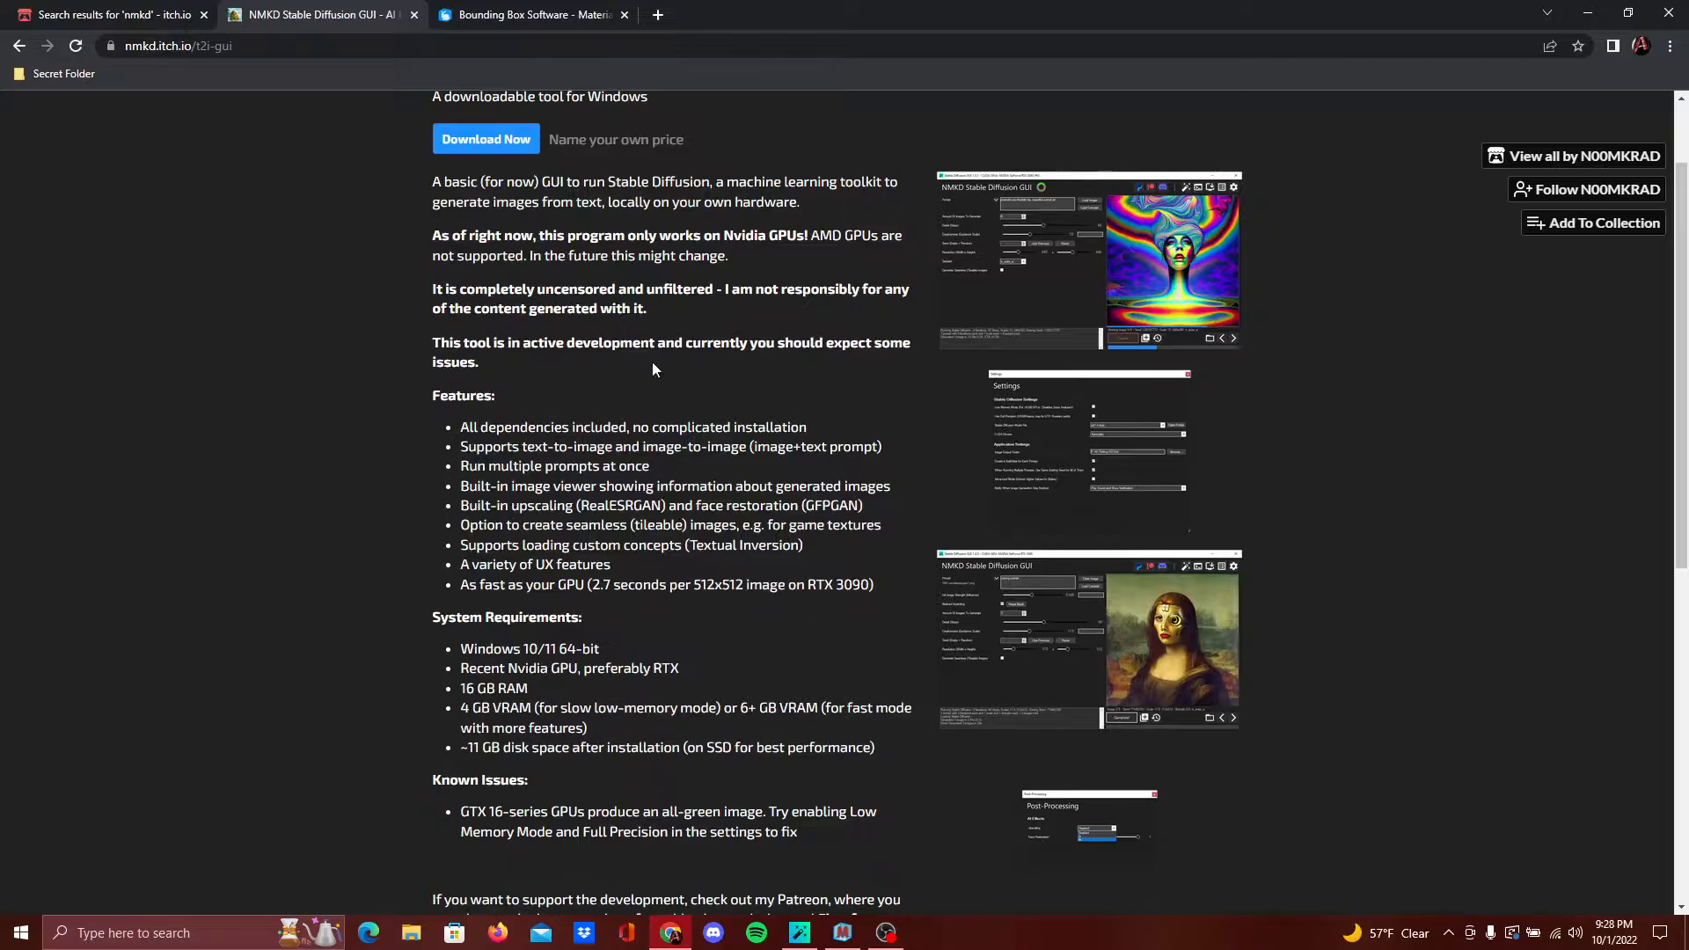
{"action": "left_click_drag", "start_coordinate": [466, 591], "coordinate": [851, 573]}
{"action": "left_click", "coordinate": [784, 558]}
{"action": "left_click", "coordinate": [800, 933]}
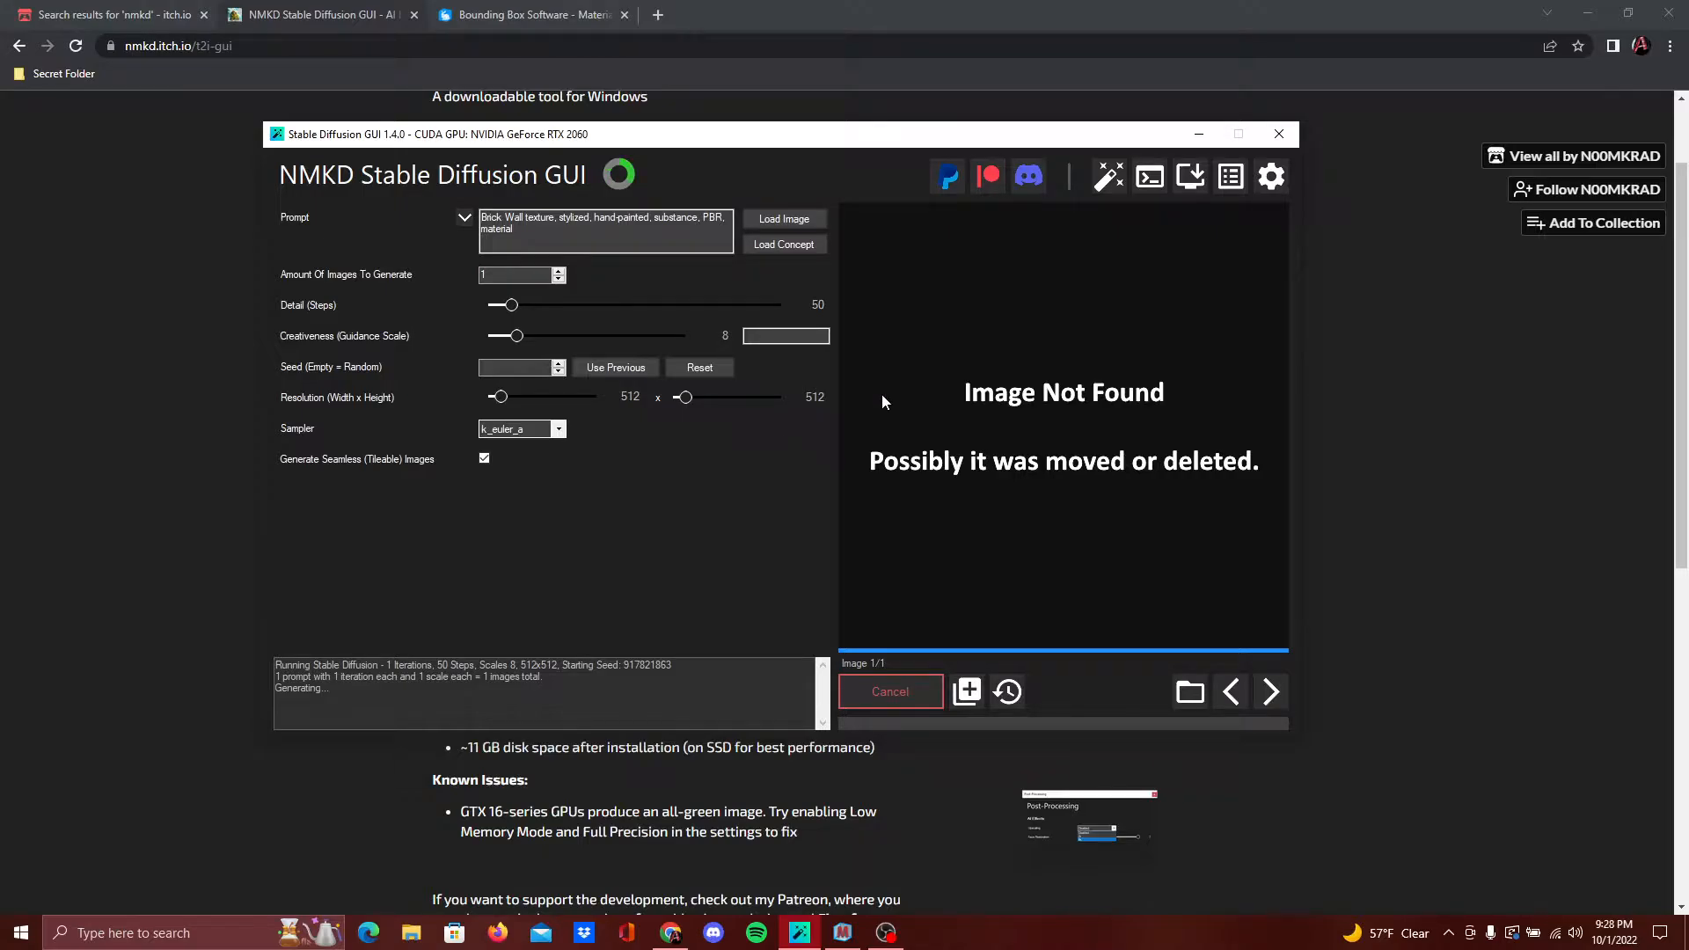
Cancel the running image generation and set upscaling to Disabled in the post-processing settings
{"action": "left_click", "coordinate": [1098, 187]}
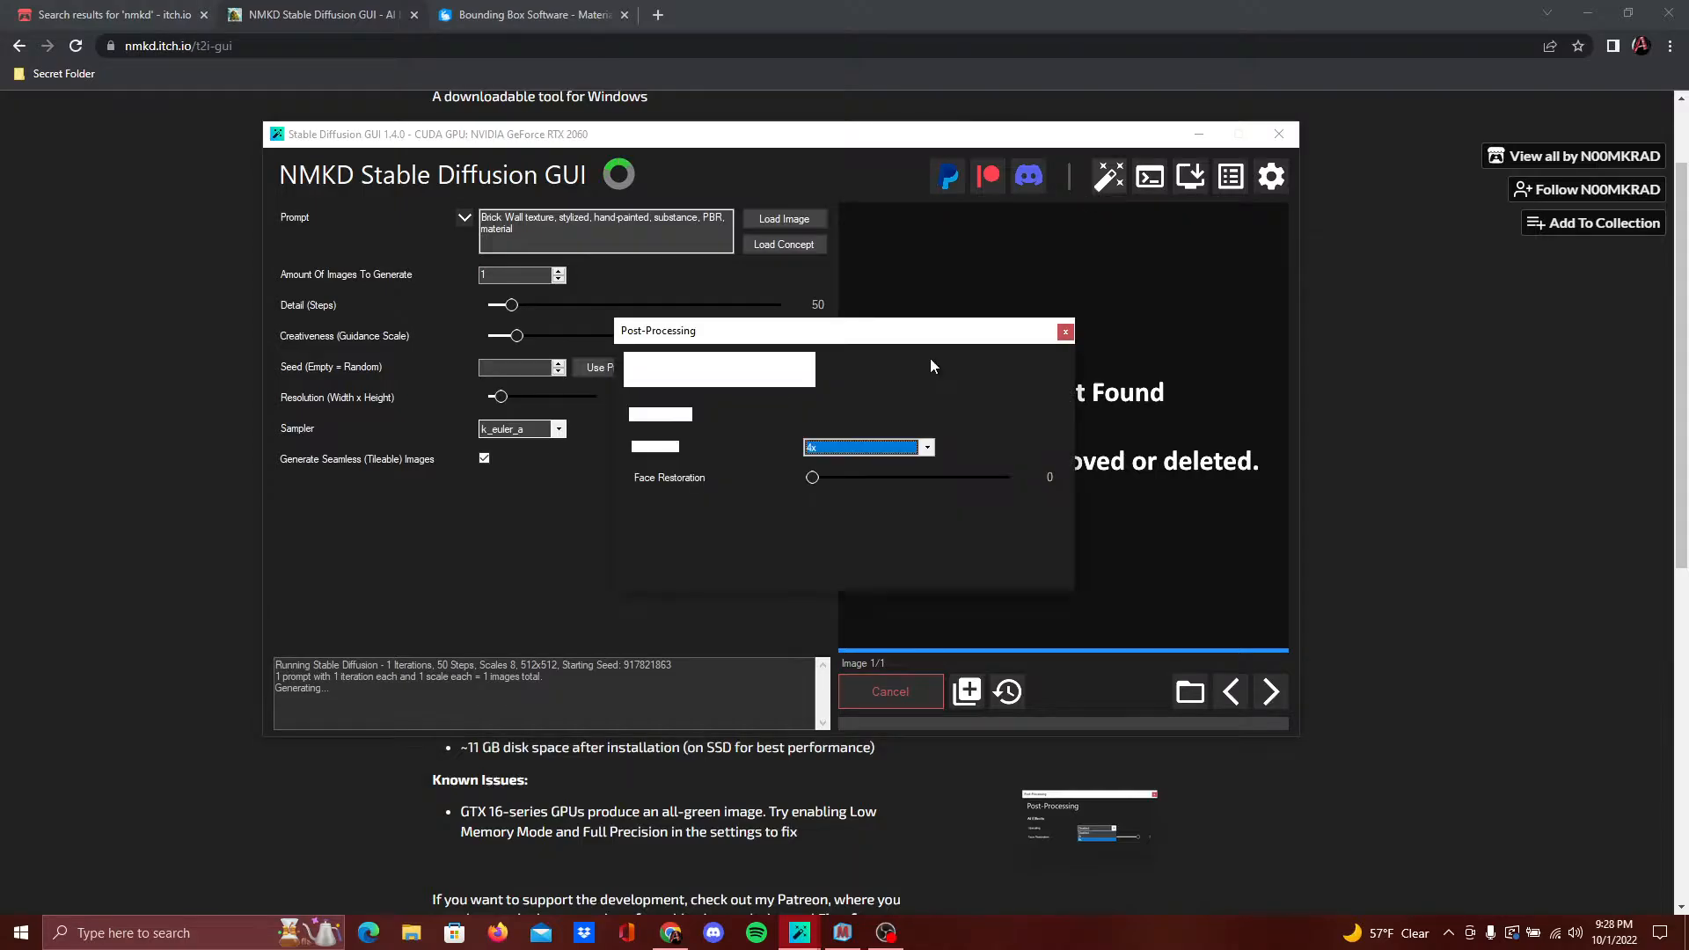
{"action": "left_click", "coordinate": [1066, 332]}
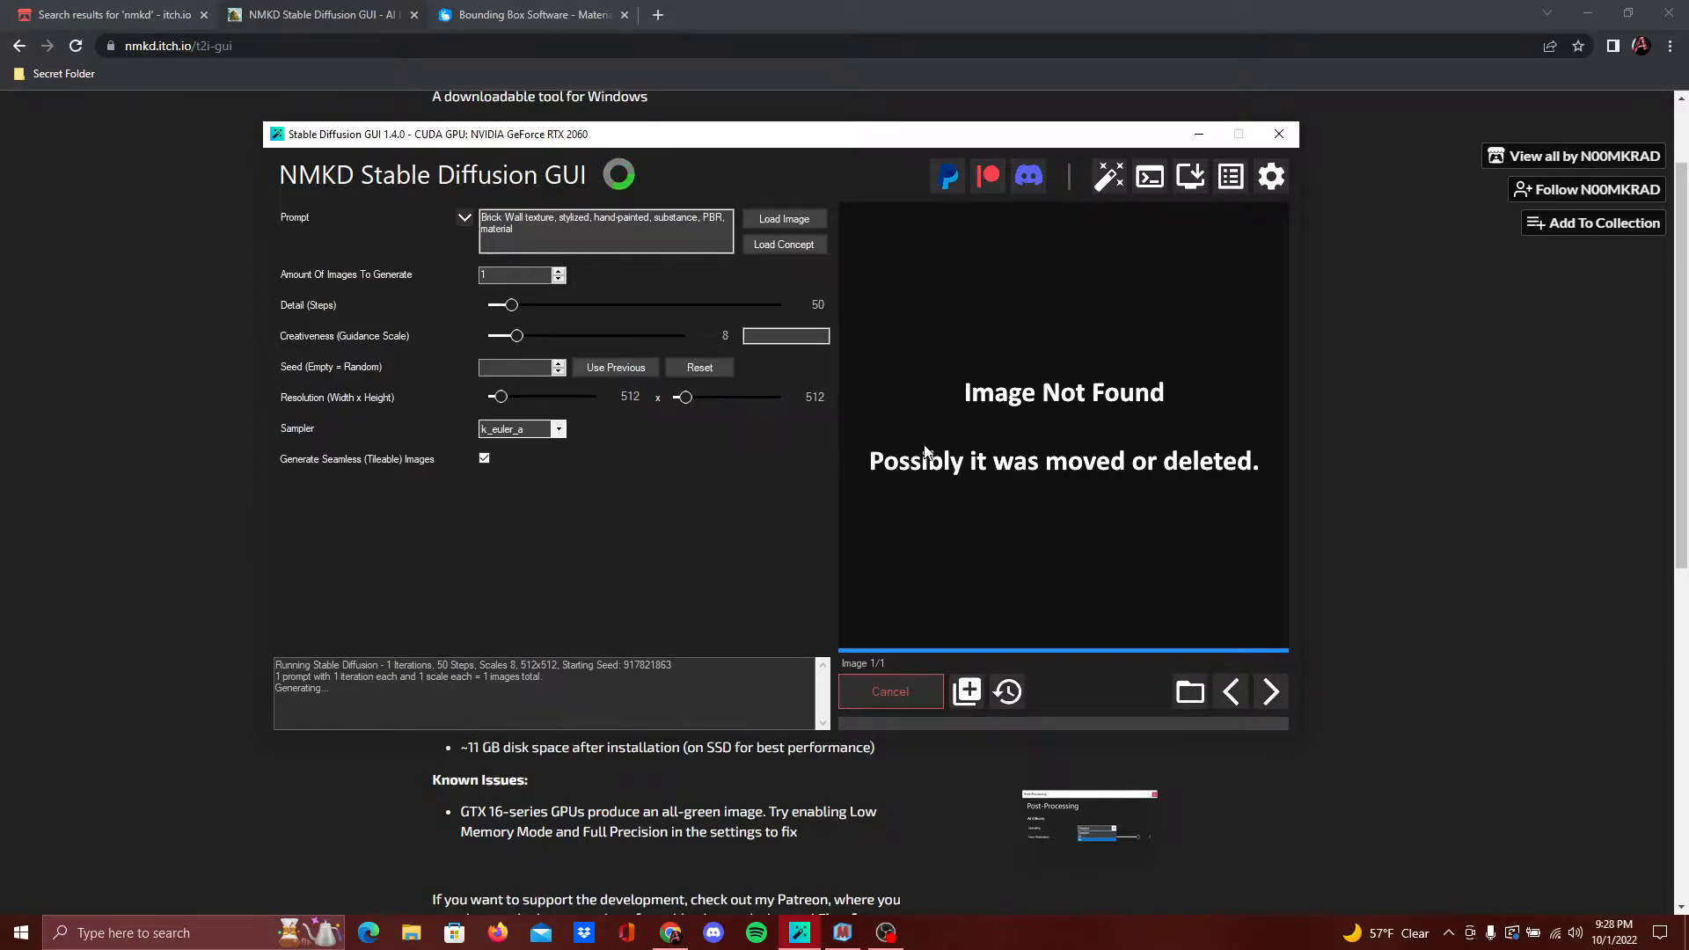
{"action": "left_click", "coordinate": [895, 693]}
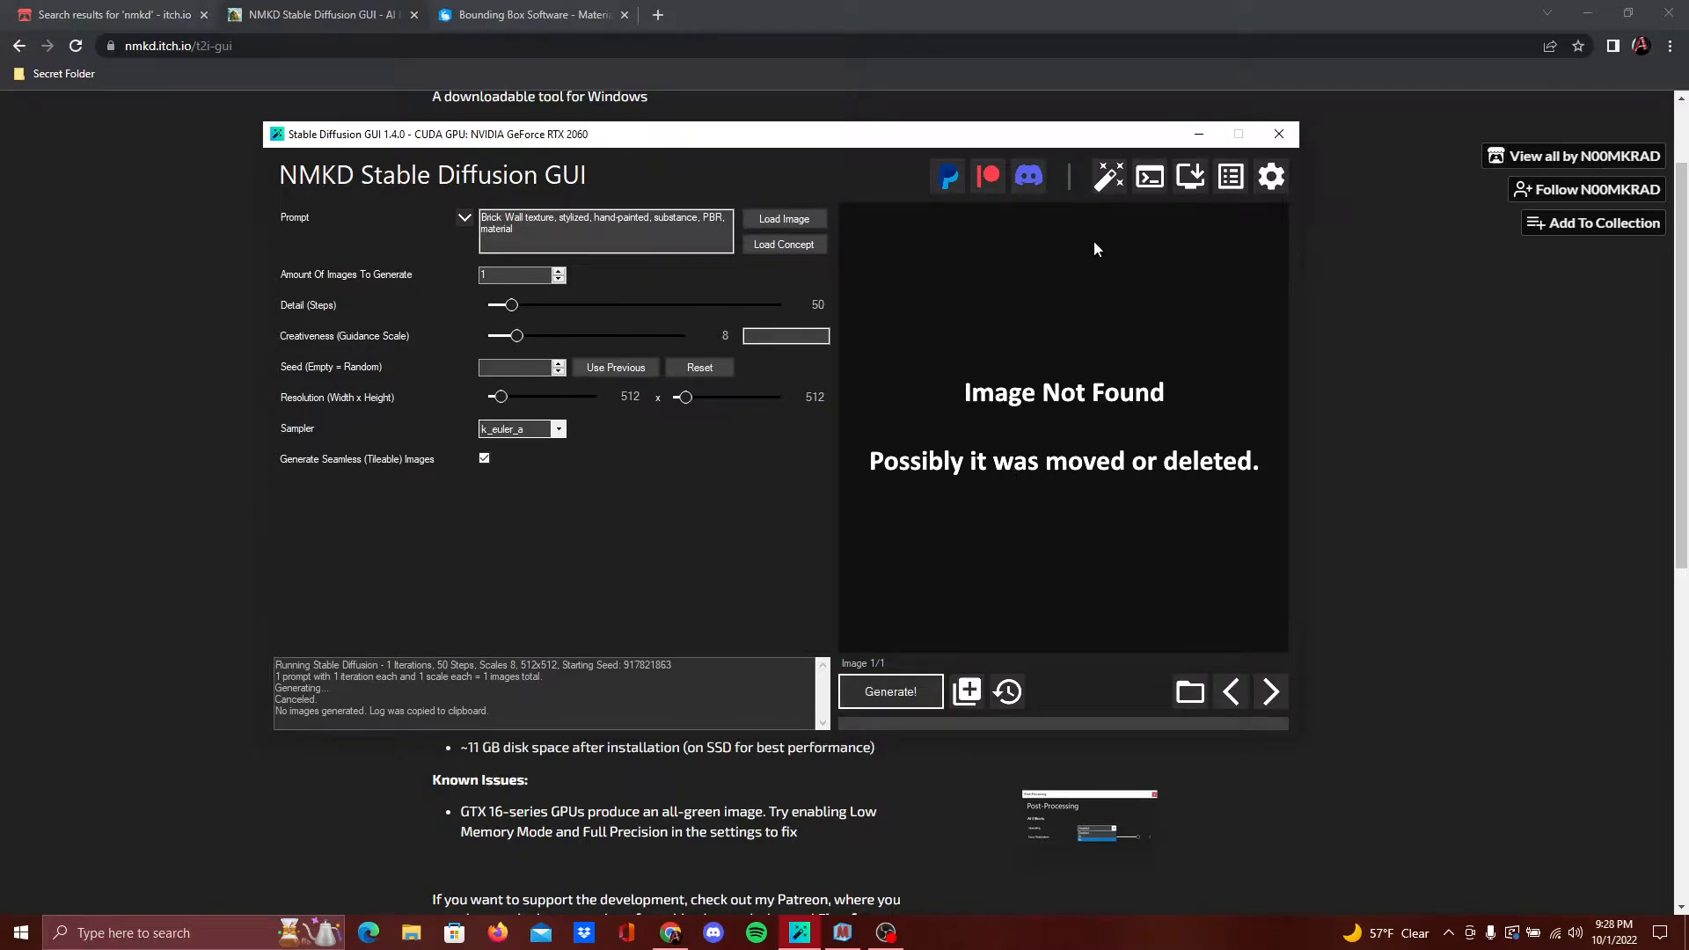
{"action": "left_click", "coordinate": [1109, 177]}
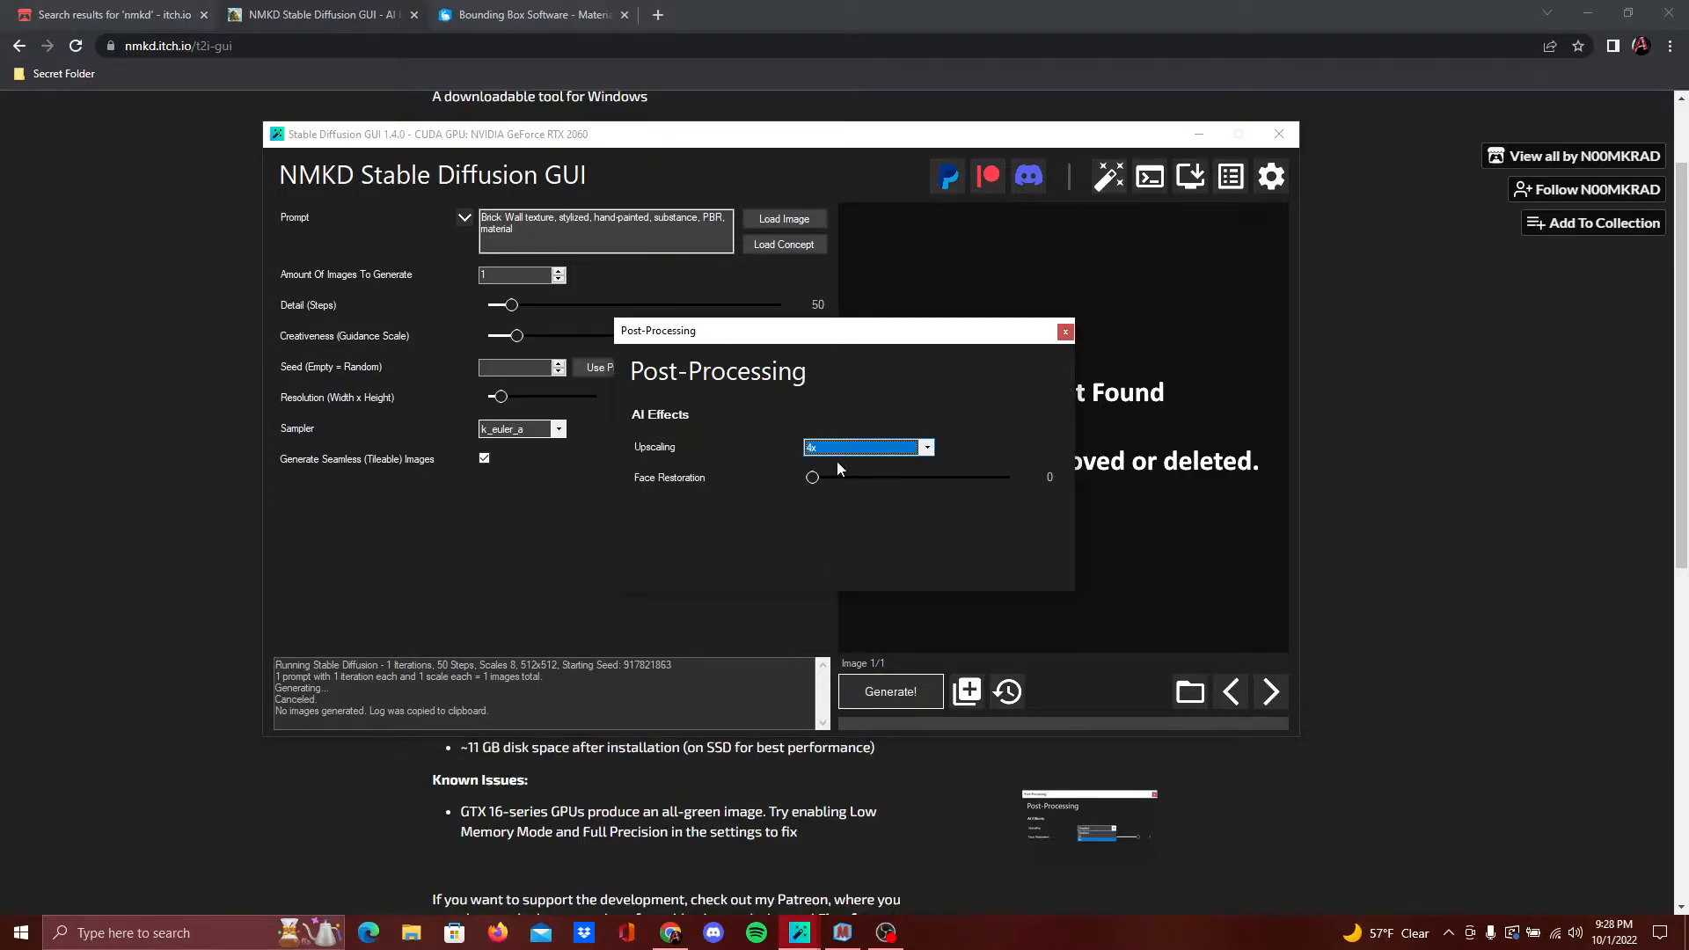
{"action": "left_click", "coordinate": [922, 450]}
{"action": "left_click", "coordinate": [915, 452]}
{"action": "left_click", "coordinate": [830, 467]}
{"action": "left_click", "coordinate": [844, 454]}
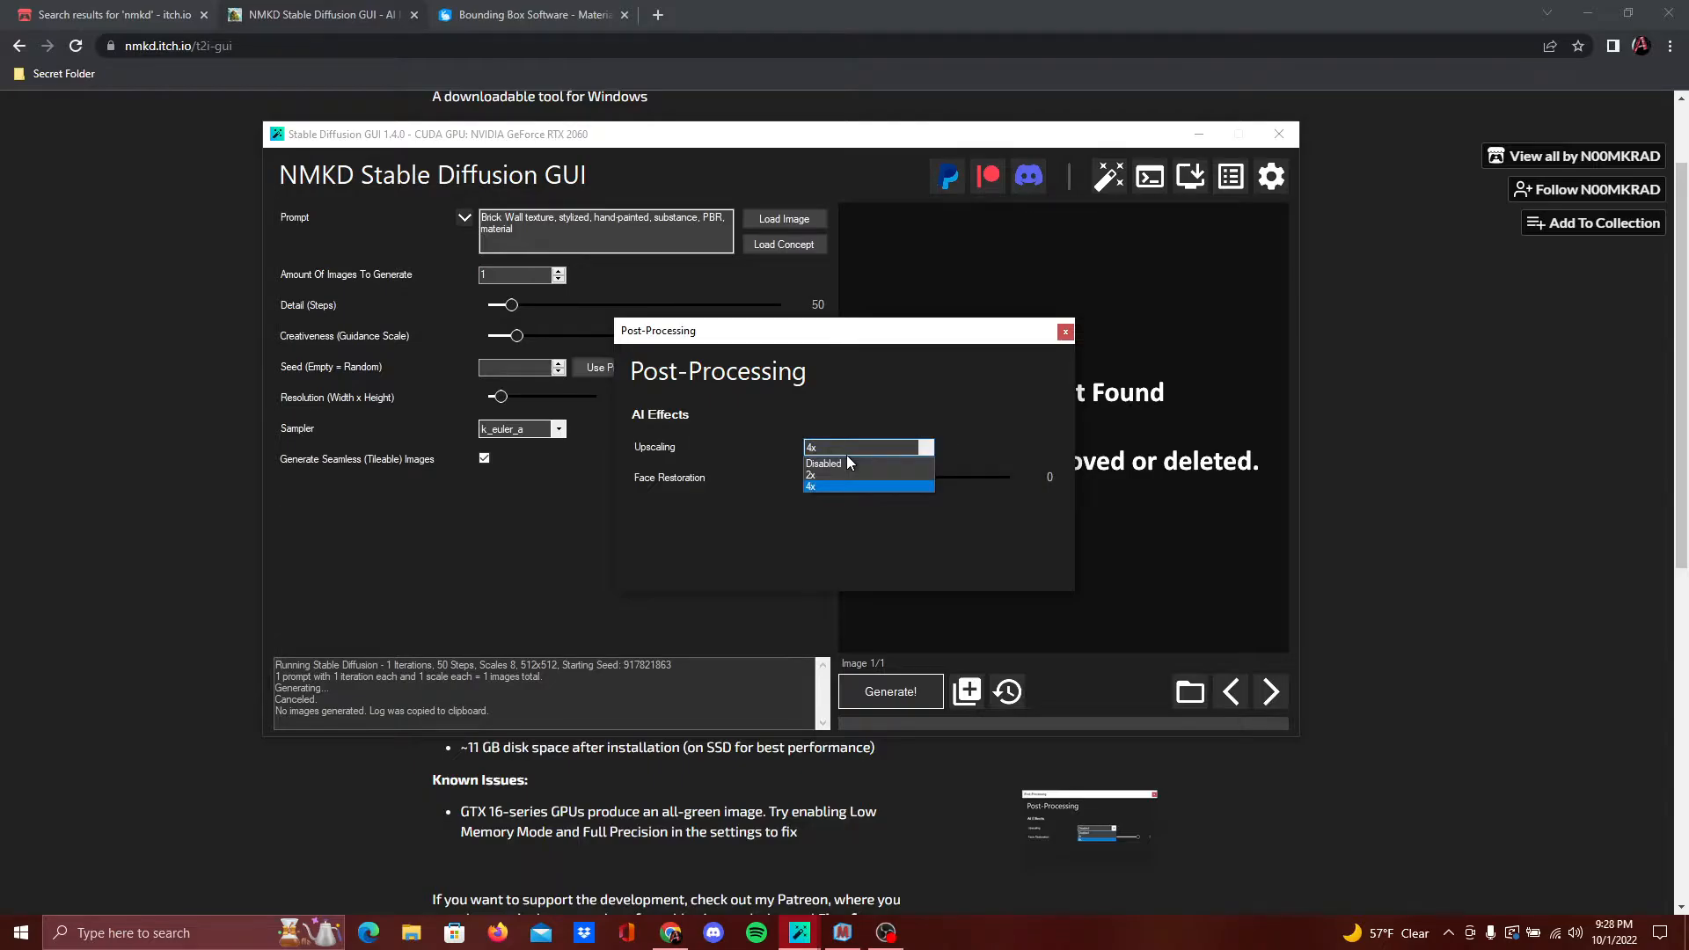
{"action": "left_click", "coordinate": [847, 456]}
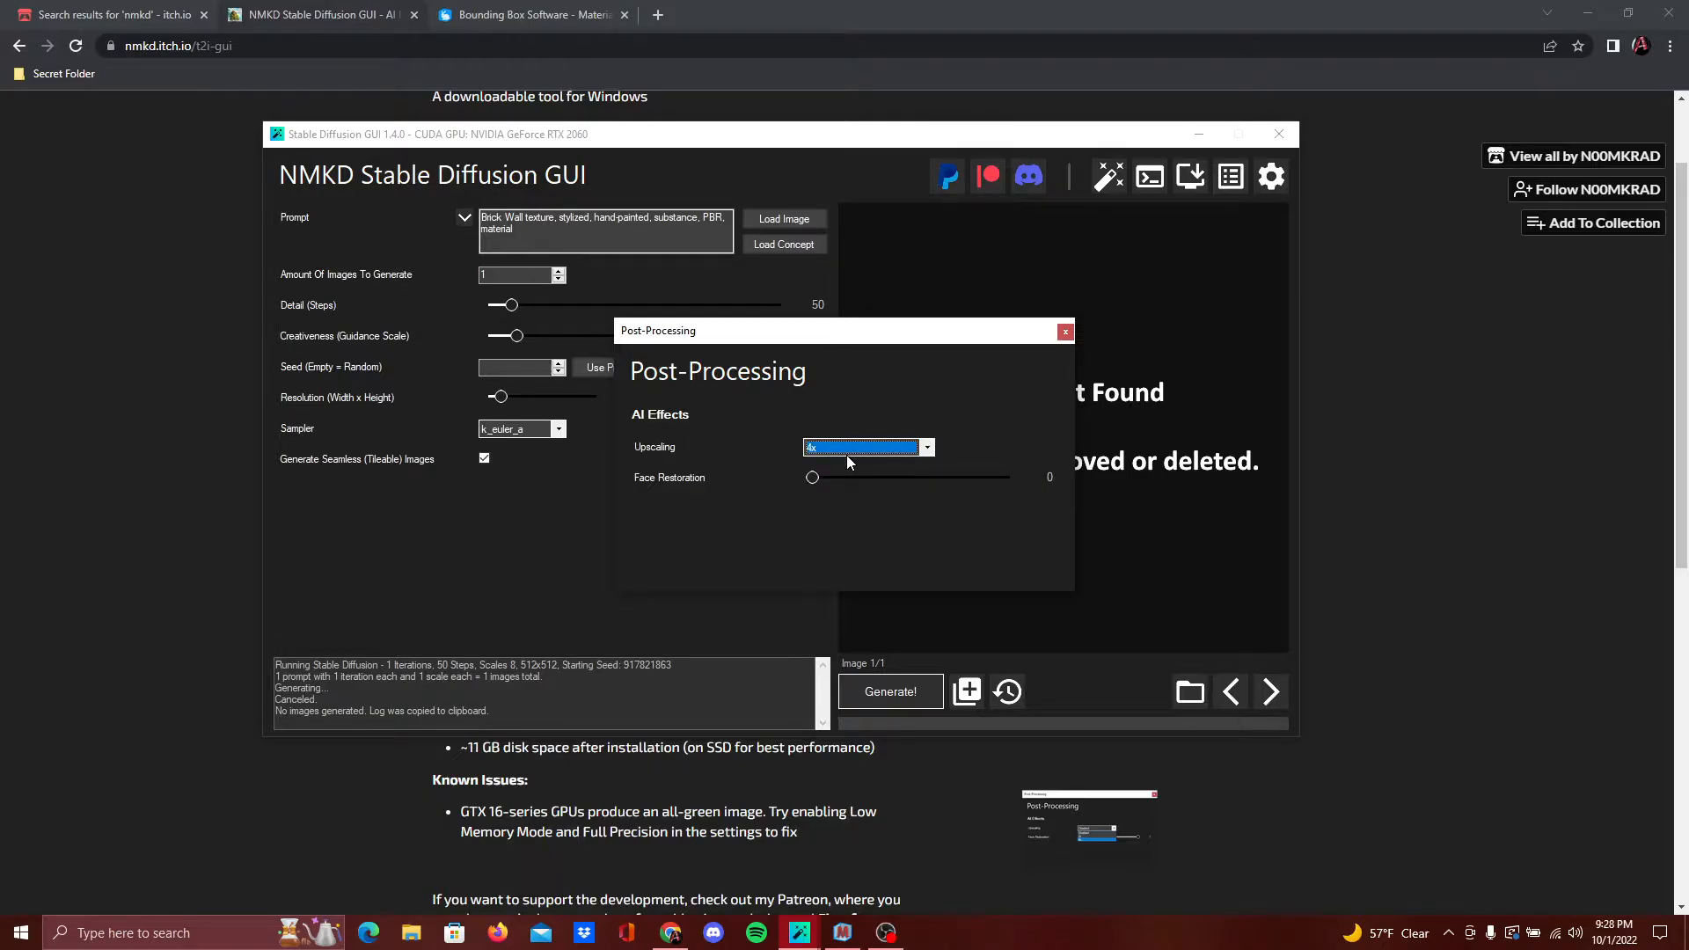
{"action": "left_click", "coordinate": [920, 450]}
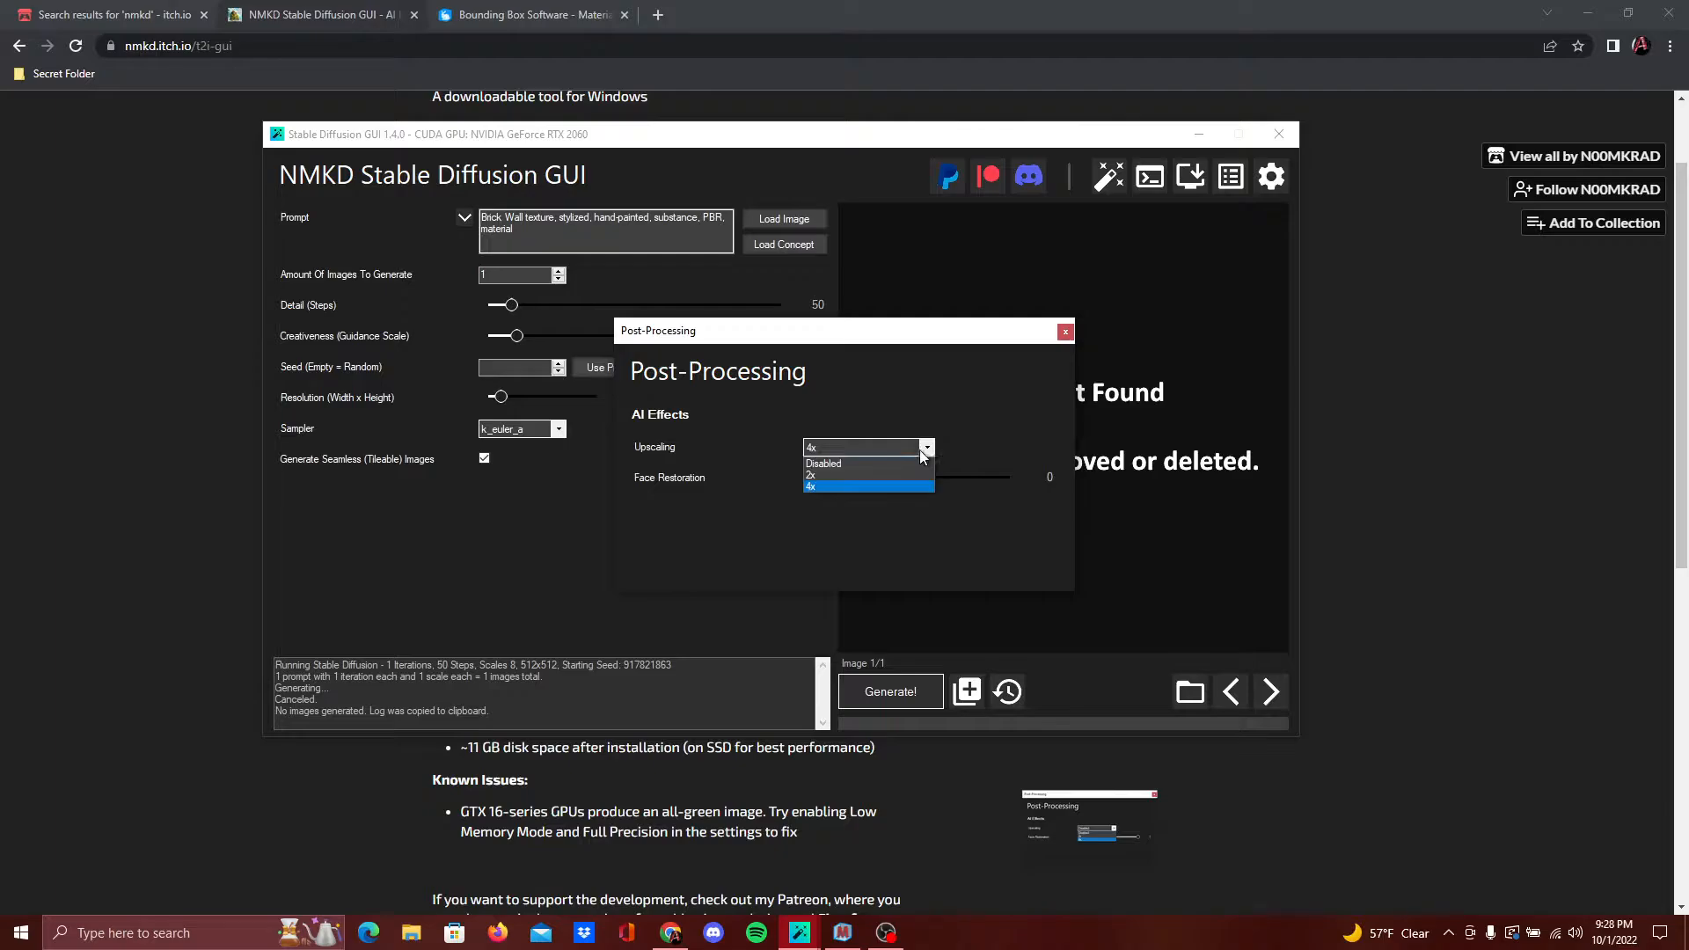
{"action": "left_click", "coordinate": [1068, 340]}
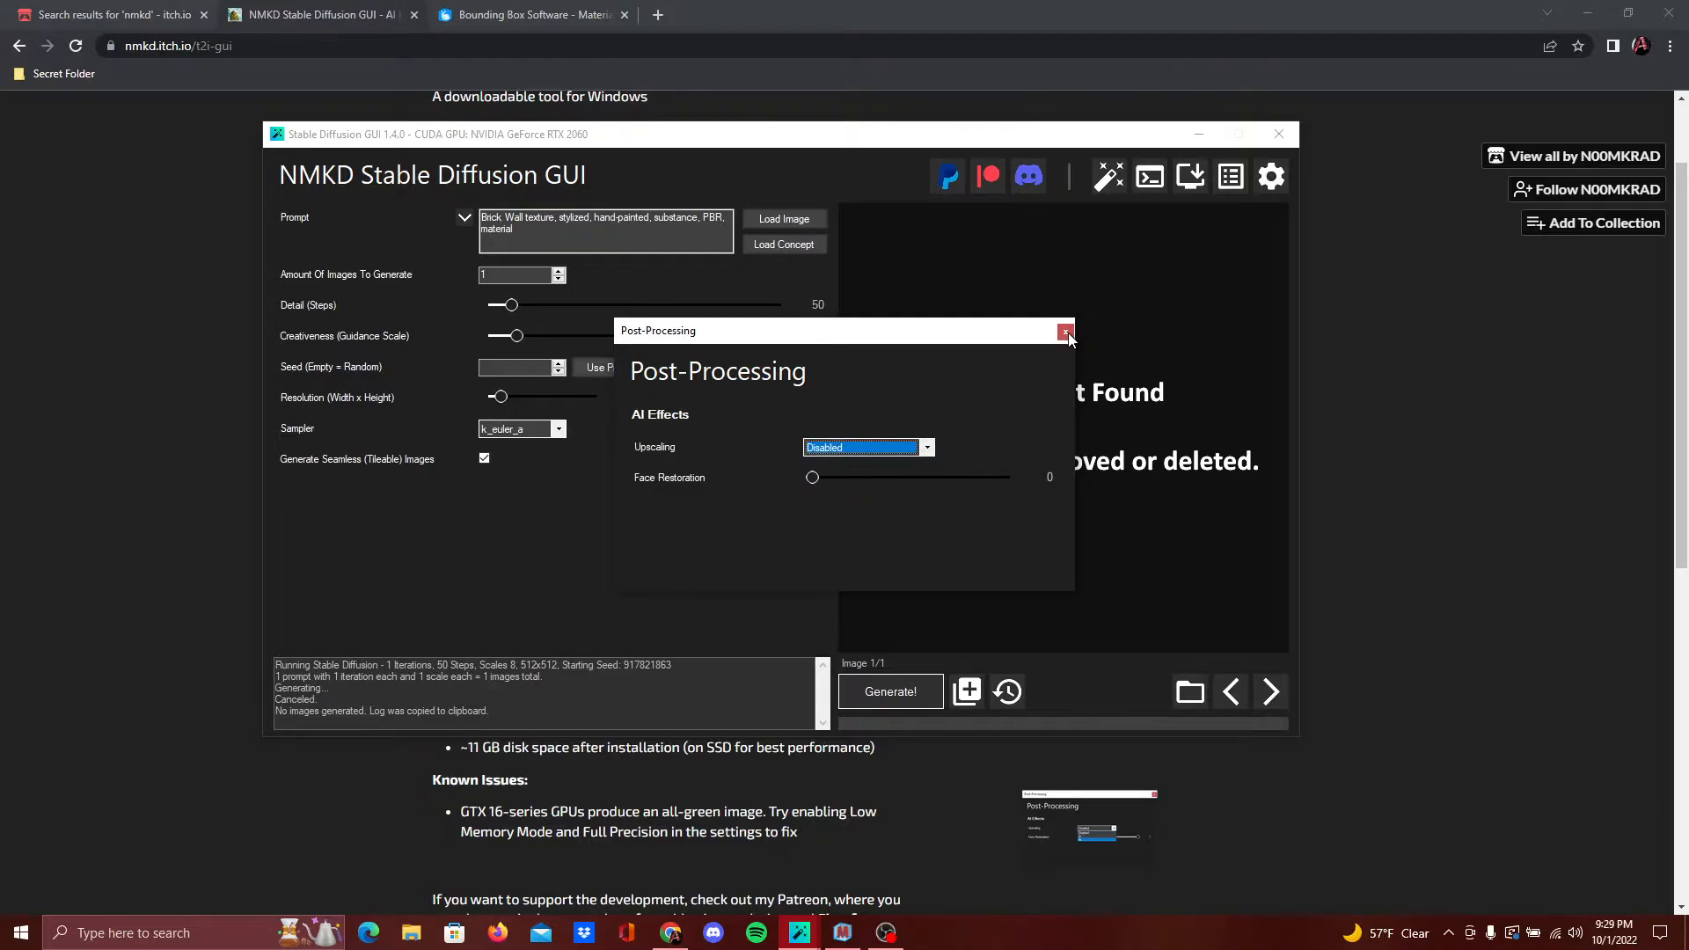
{"action": "left_click", "coordinate": [1066, 333]}
{"action": "left_click", "coordinate": [1060, 337]}
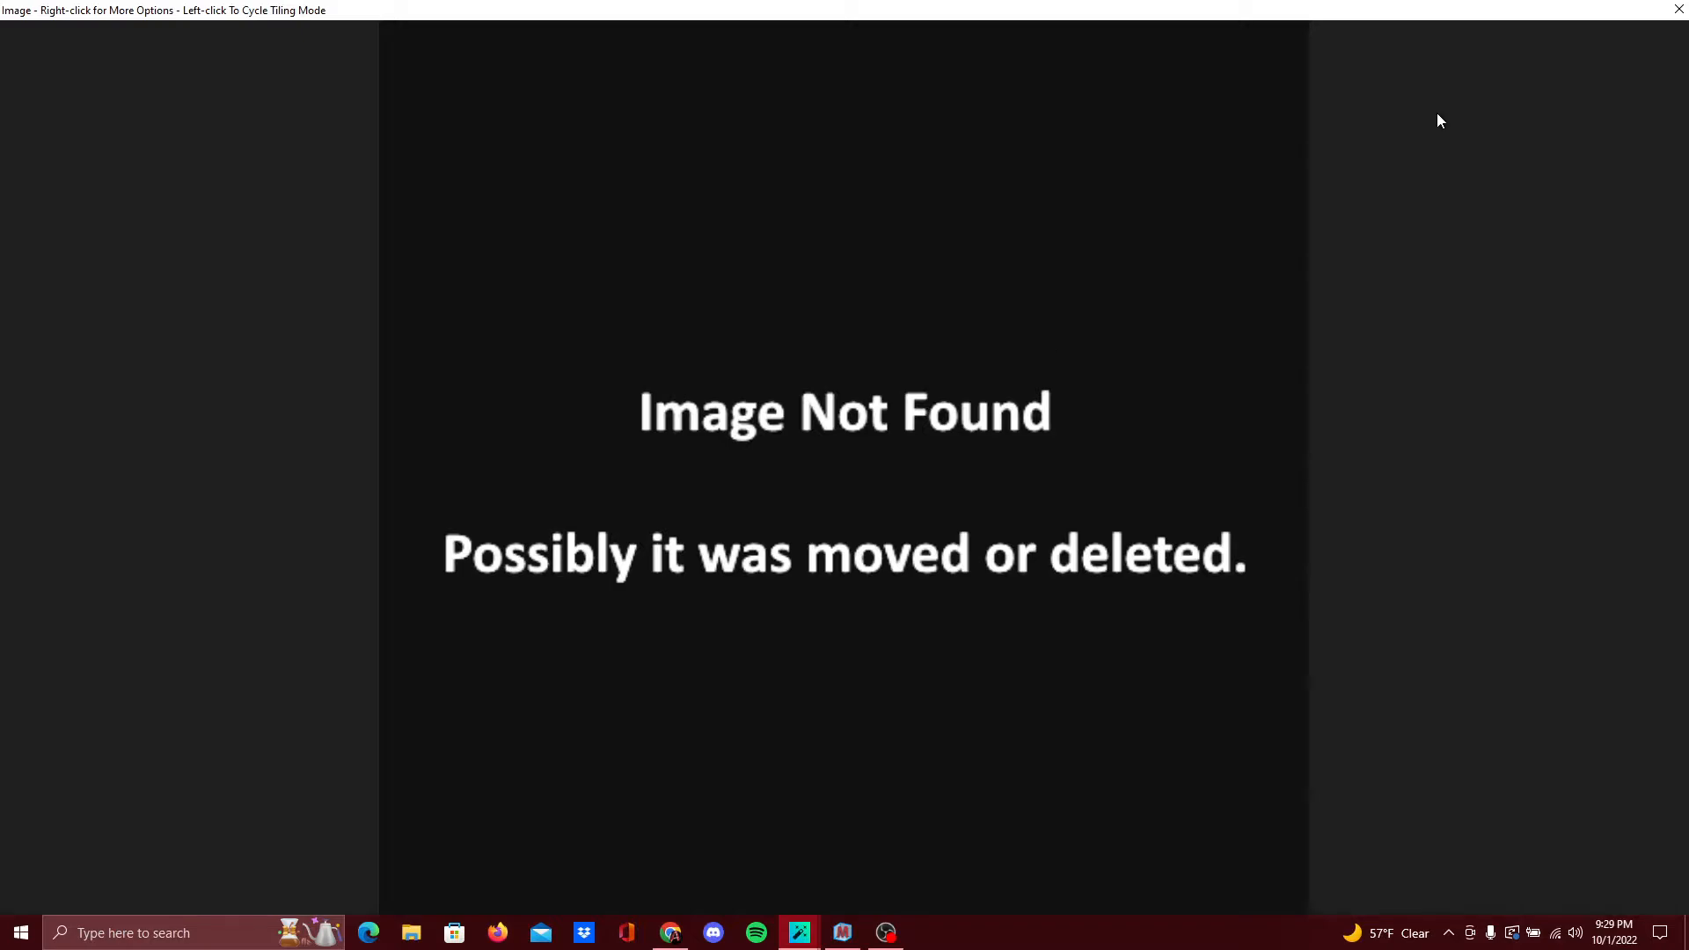
{"action": "left_click", "coordinate": [1679, 10]}
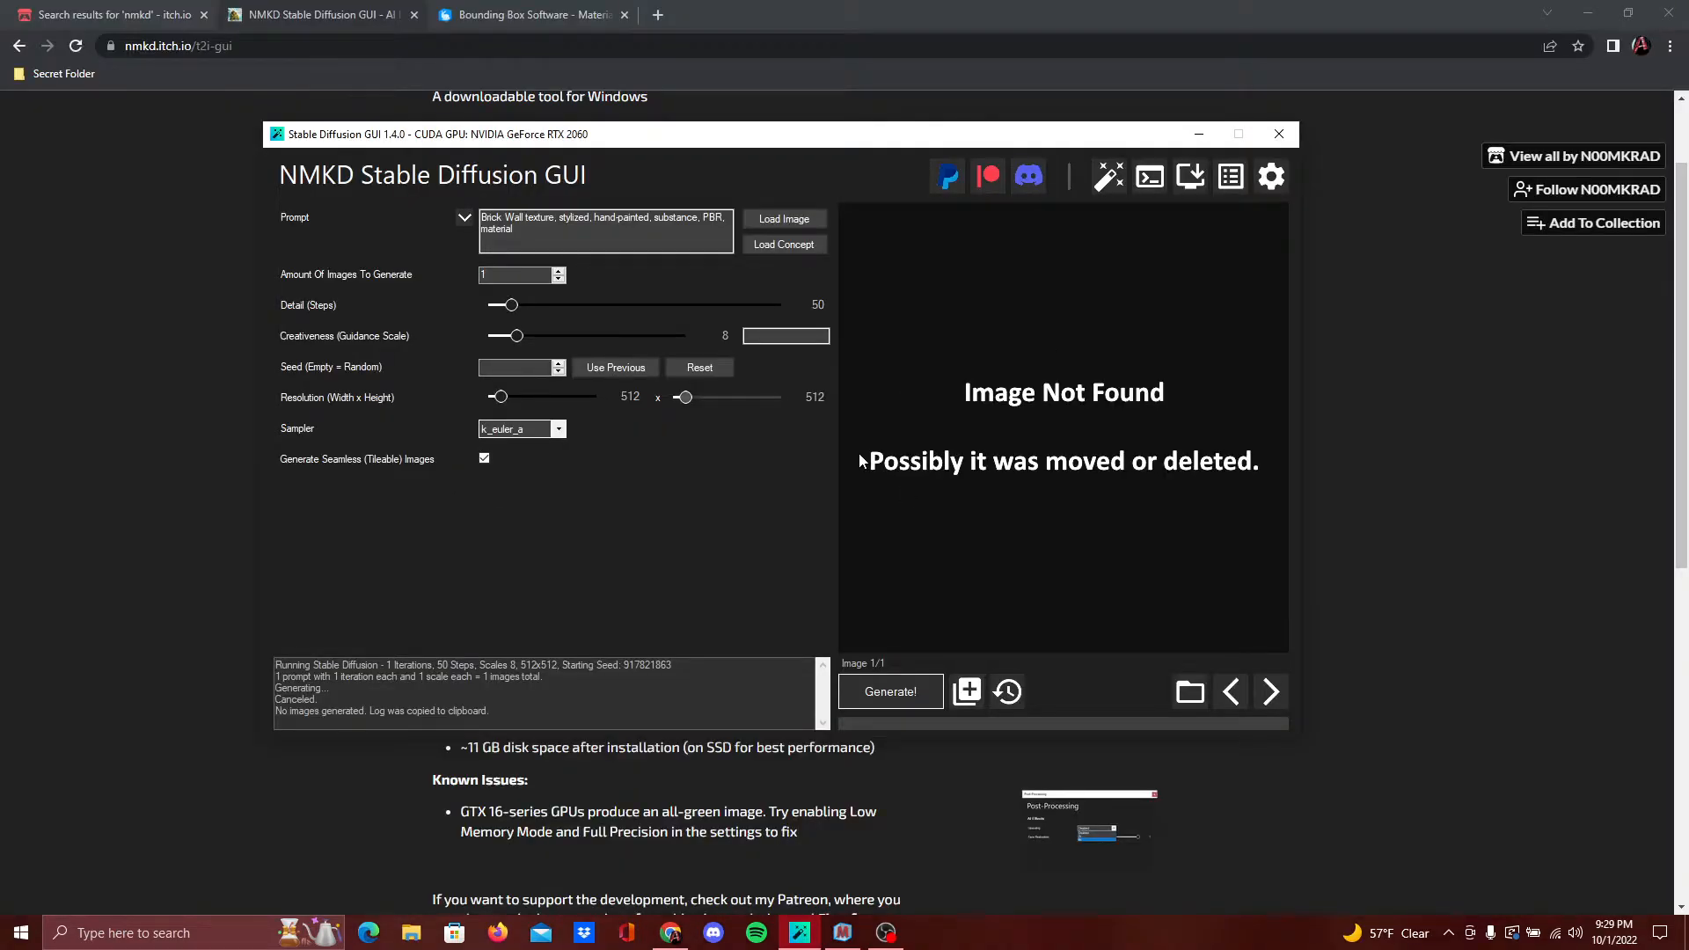
Try to generate the brick wall image again and cancel the generation
{"action": "left_click", "coordinate": [865, 690]}
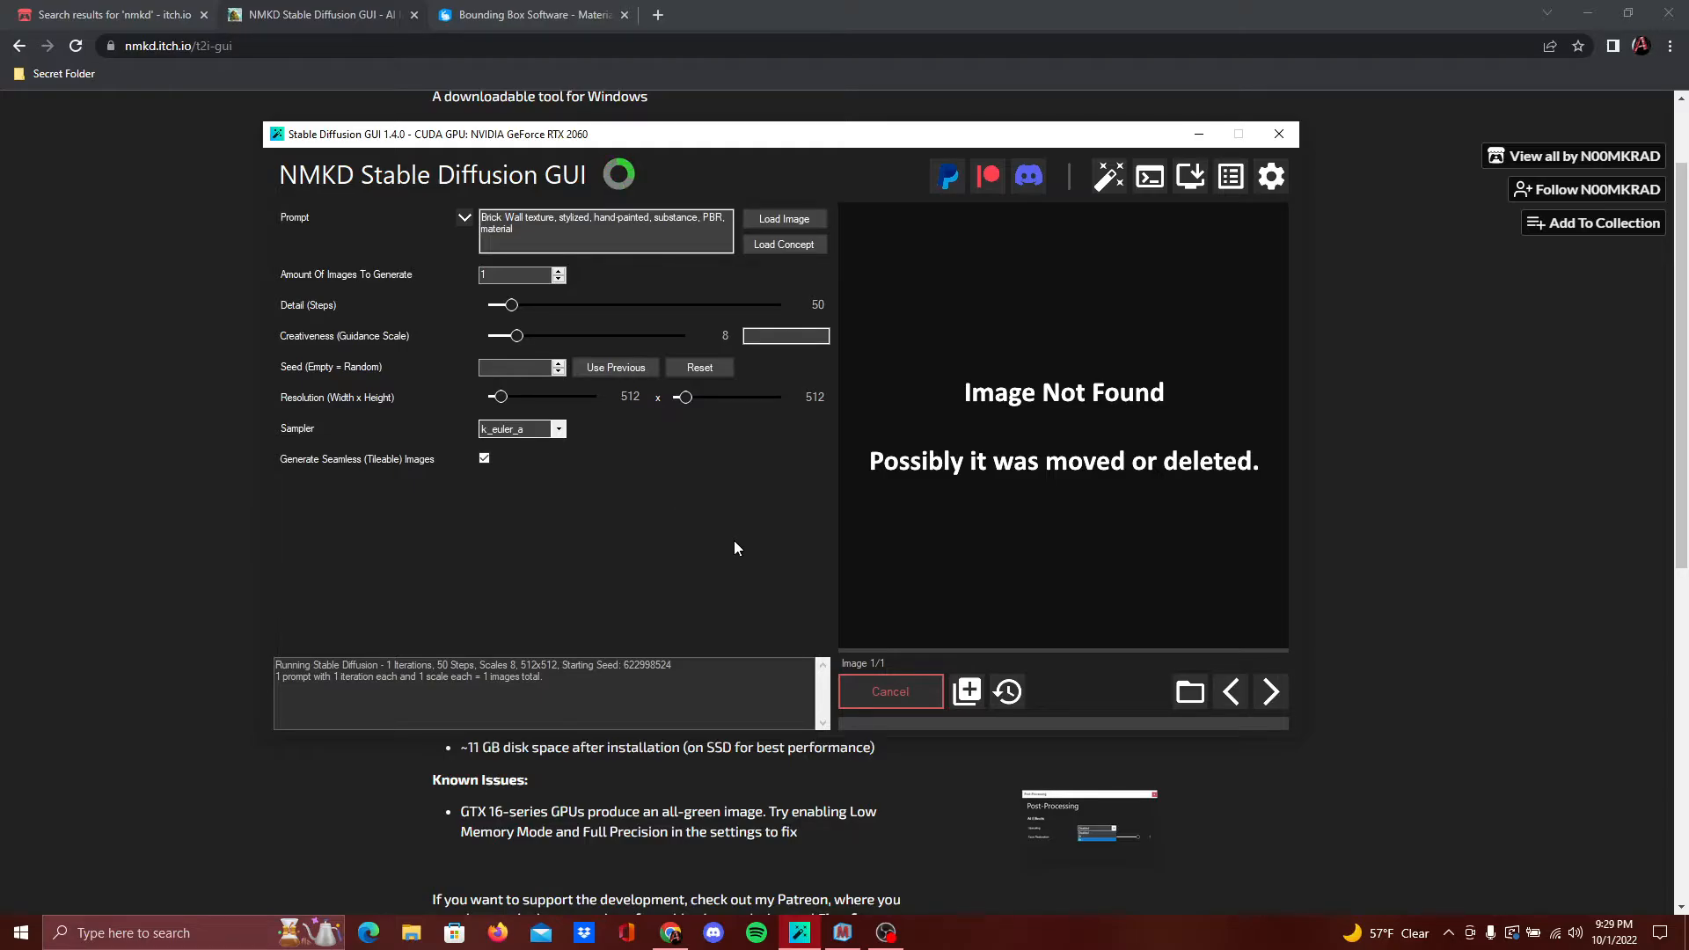
{"action": "left_click", "coordinate": [890, 692]}
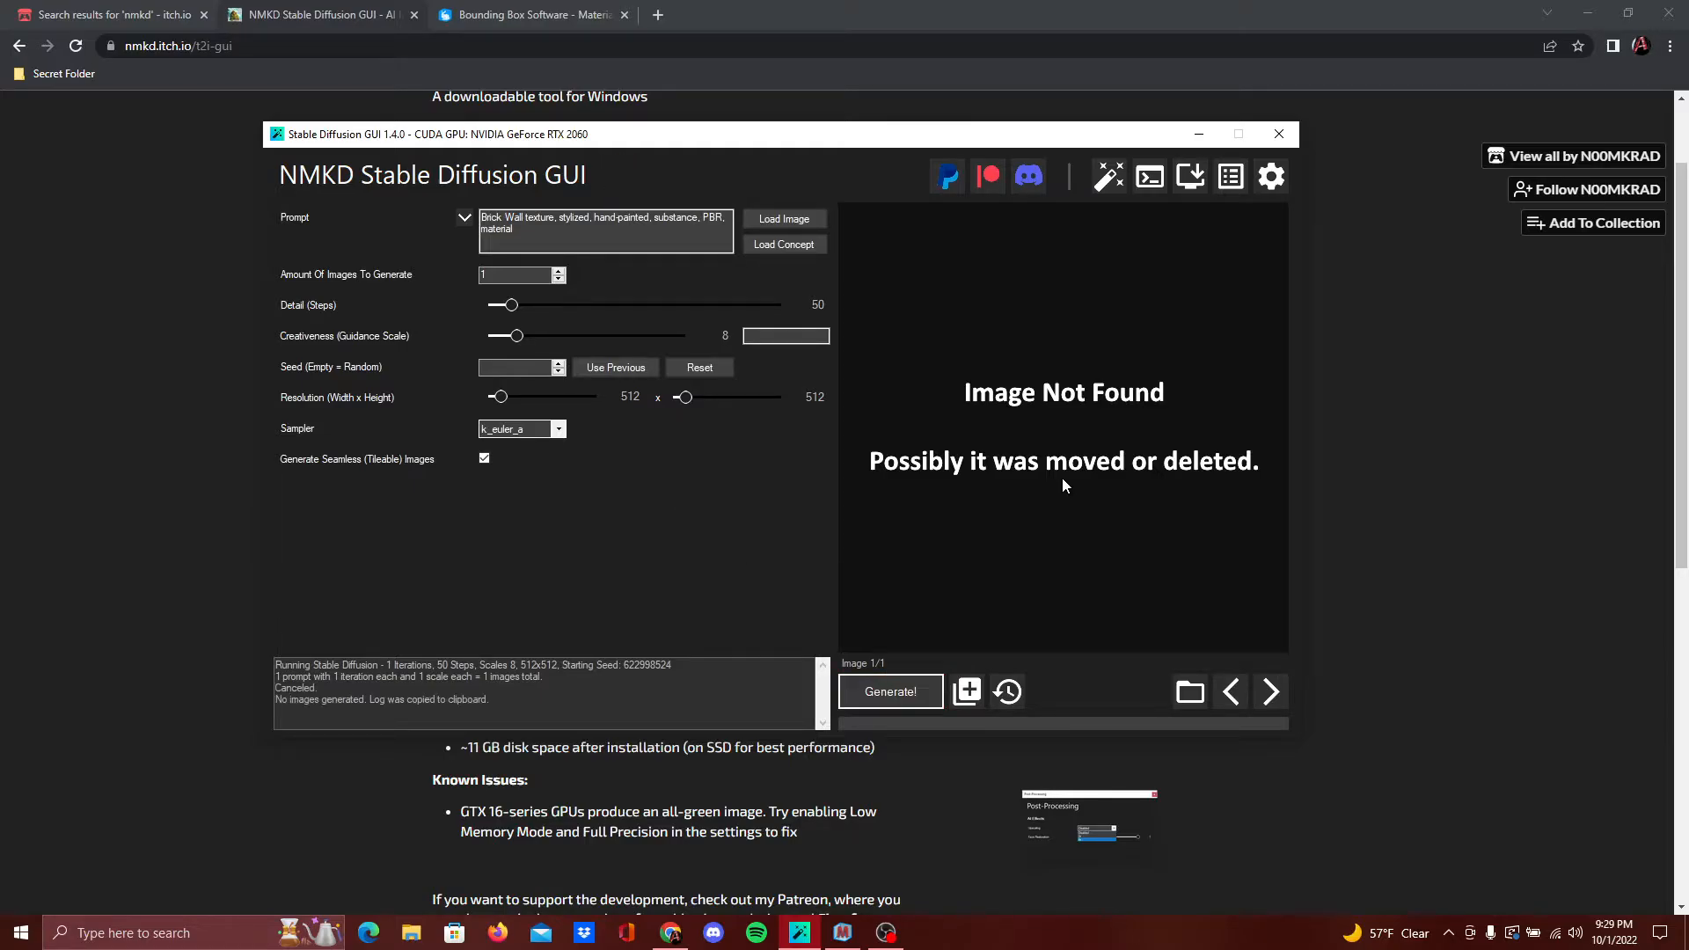
Restart the Stable Diffusion GUI, dismiss its welcome window, and make the empty prompt ready for input
{"action": "left_click", "coordinate": [1279, 136]}
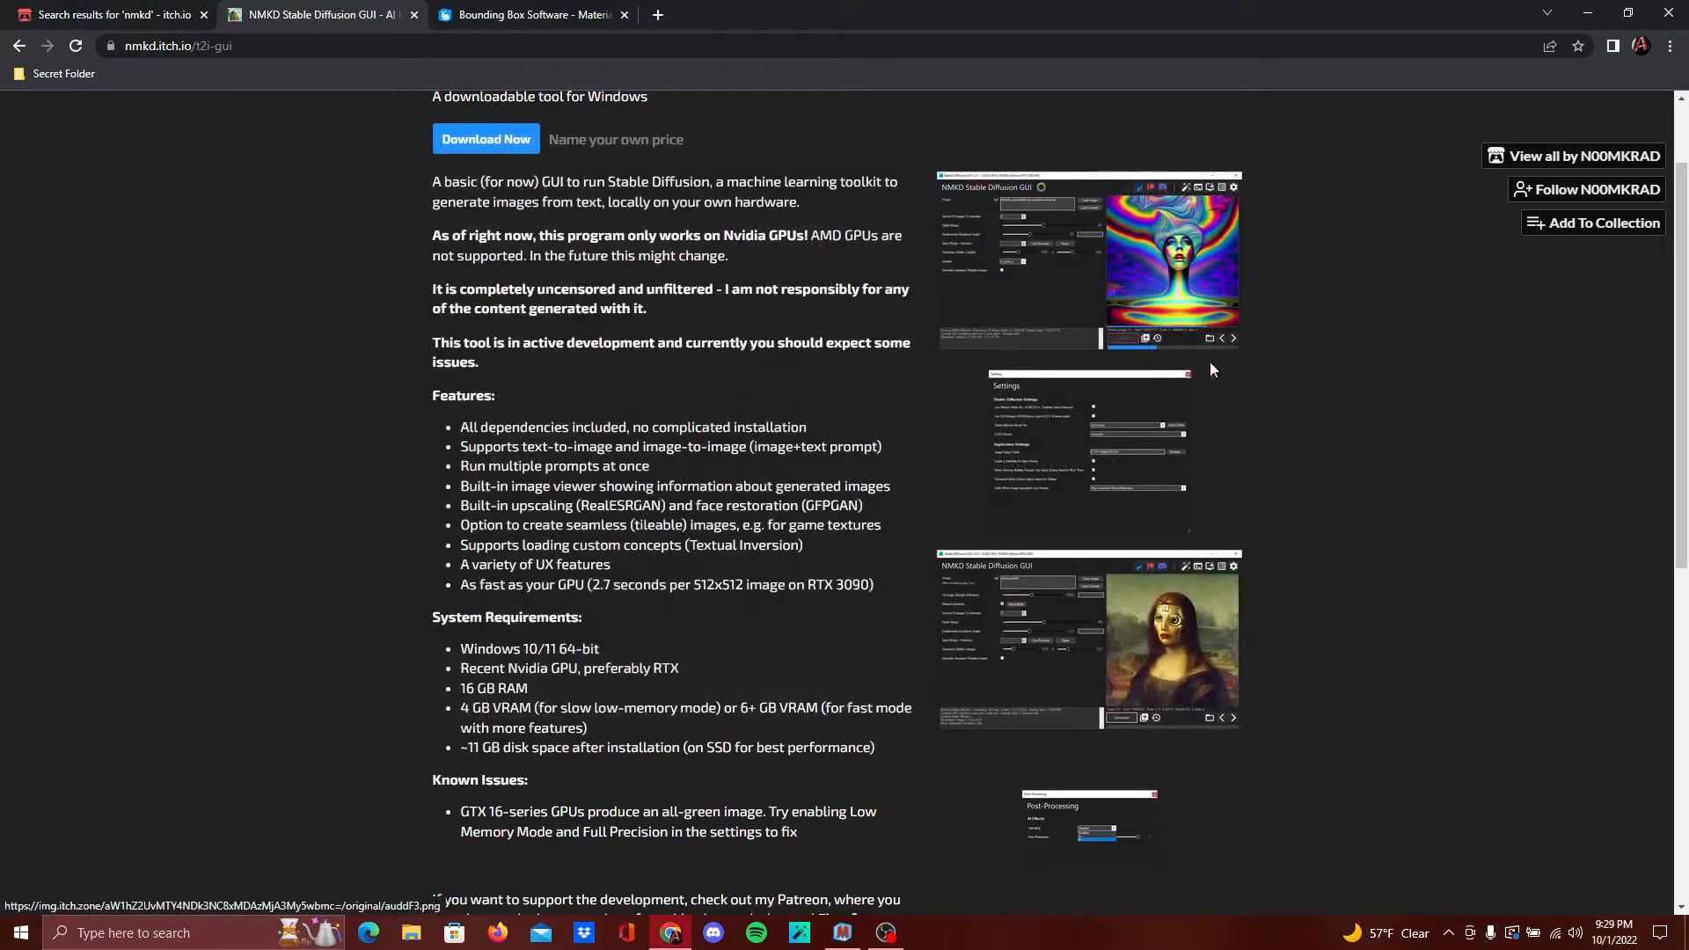
{"action": "left_click", "coordinate": [799, 934]}
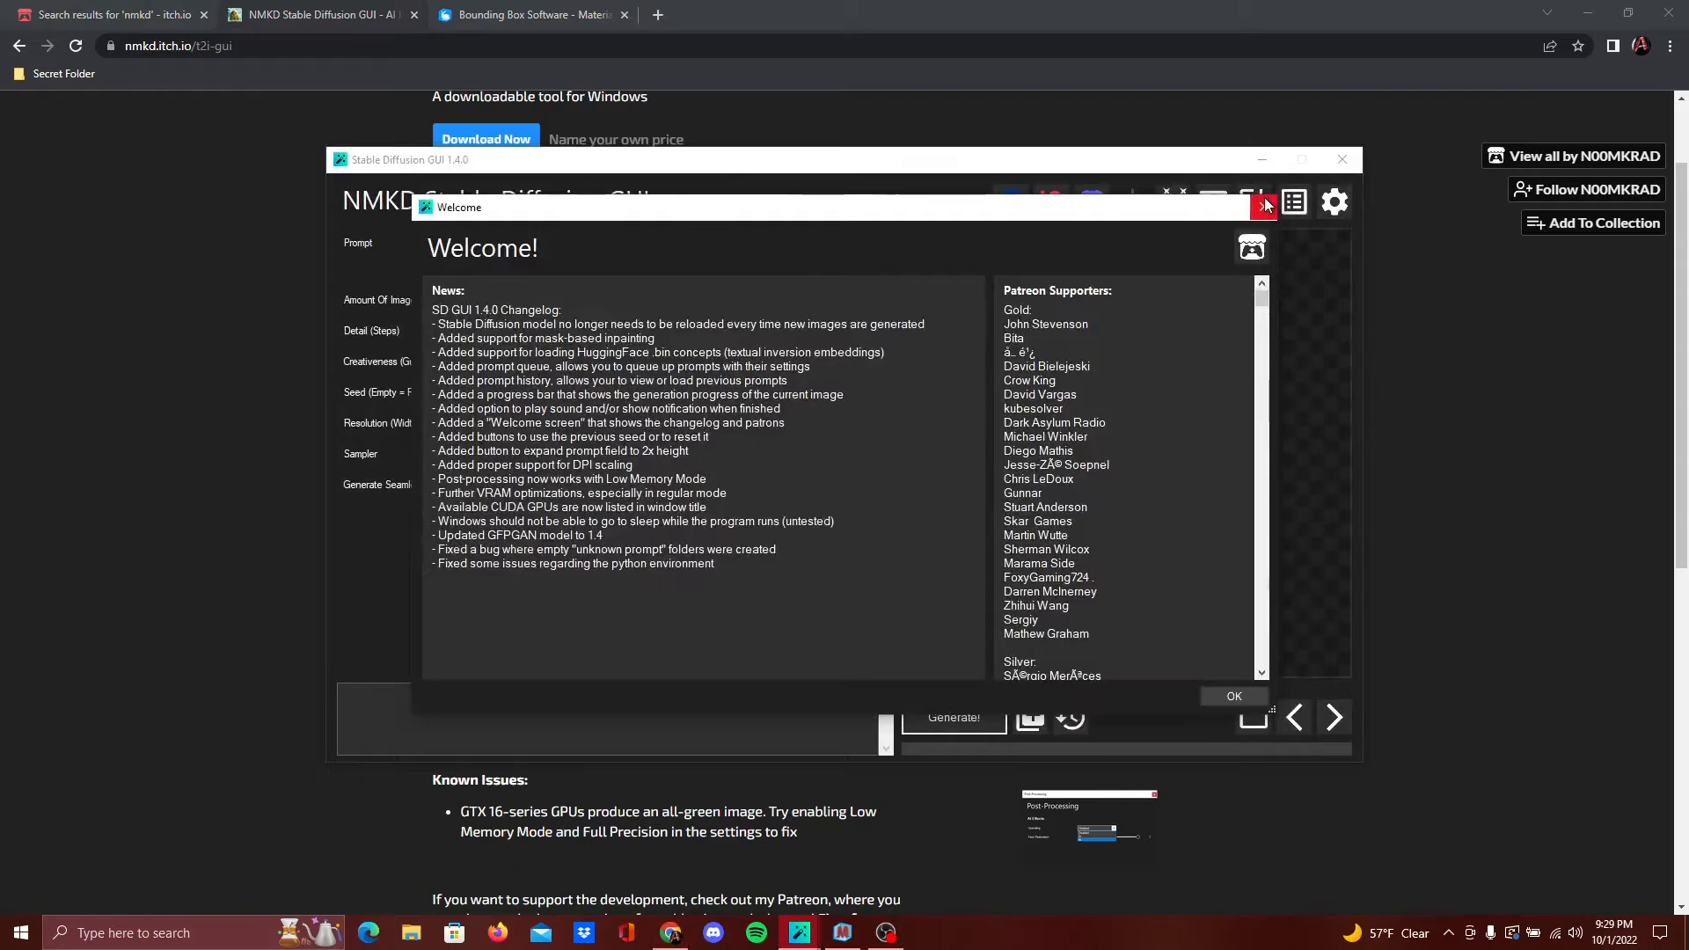
{"action": "left_click", "coordinate": [1265, 197]}
{"action": "left_click", "coordinate": [606, 255]}
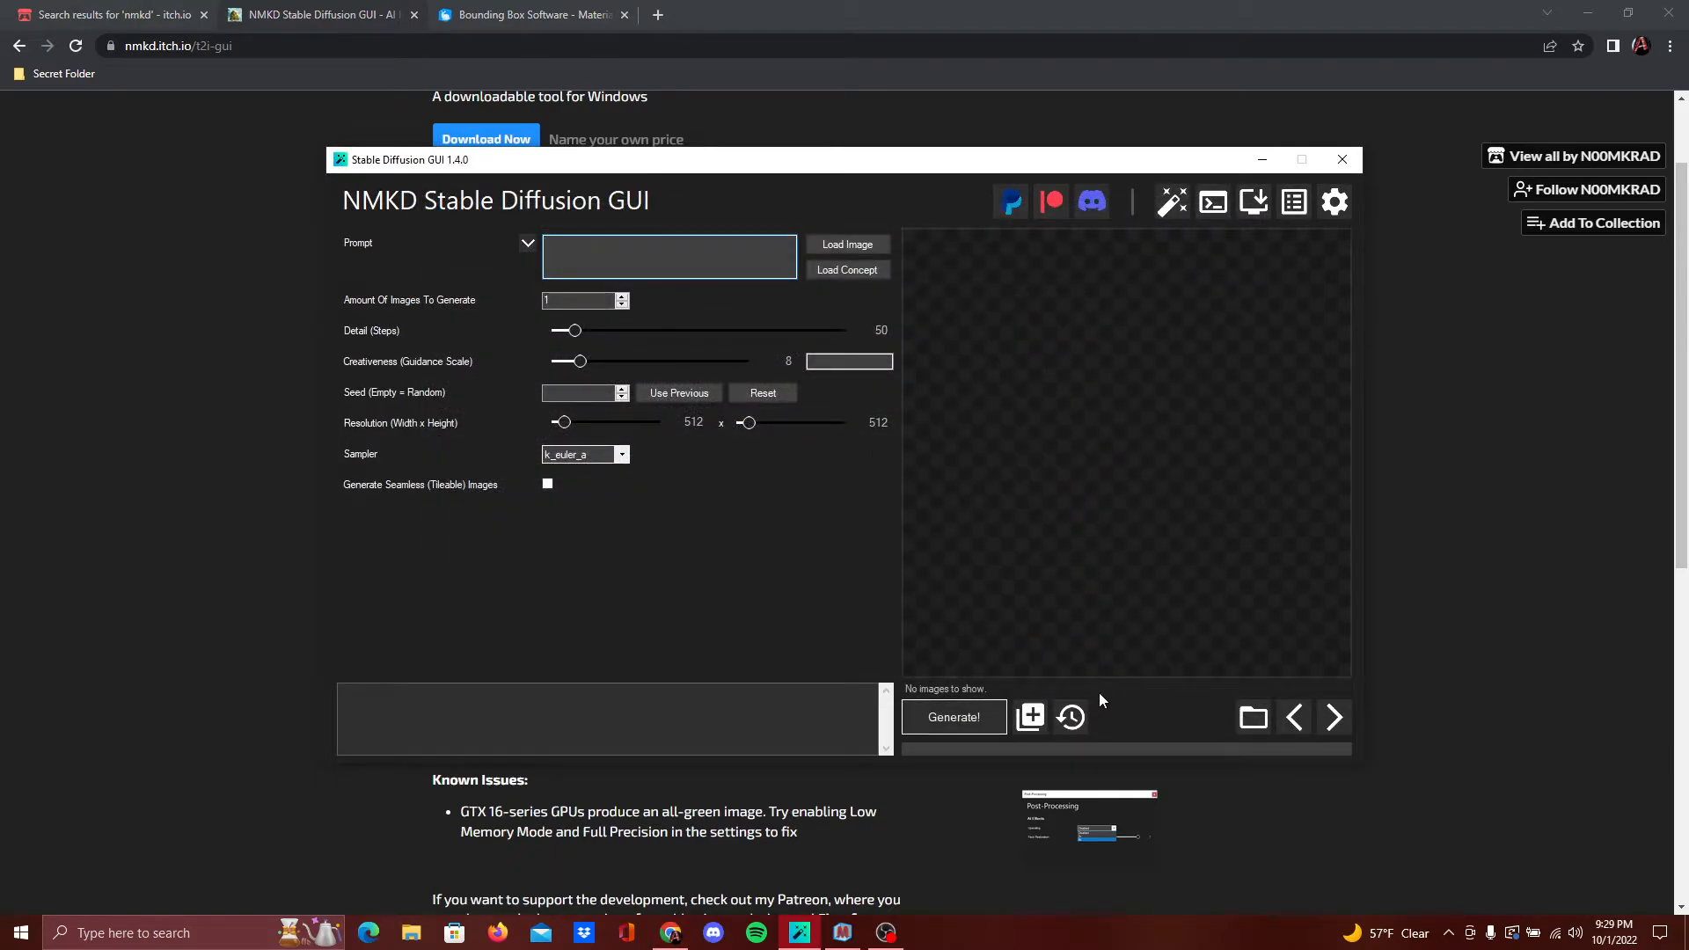
Generate an image from the latest brick wall prompt in the prompt history and check the post-processing upscaling setting
{"action": "left_click", "coordinate": [1071, 717]}
{"action": "right_click", "coordinate": [510, 371]}
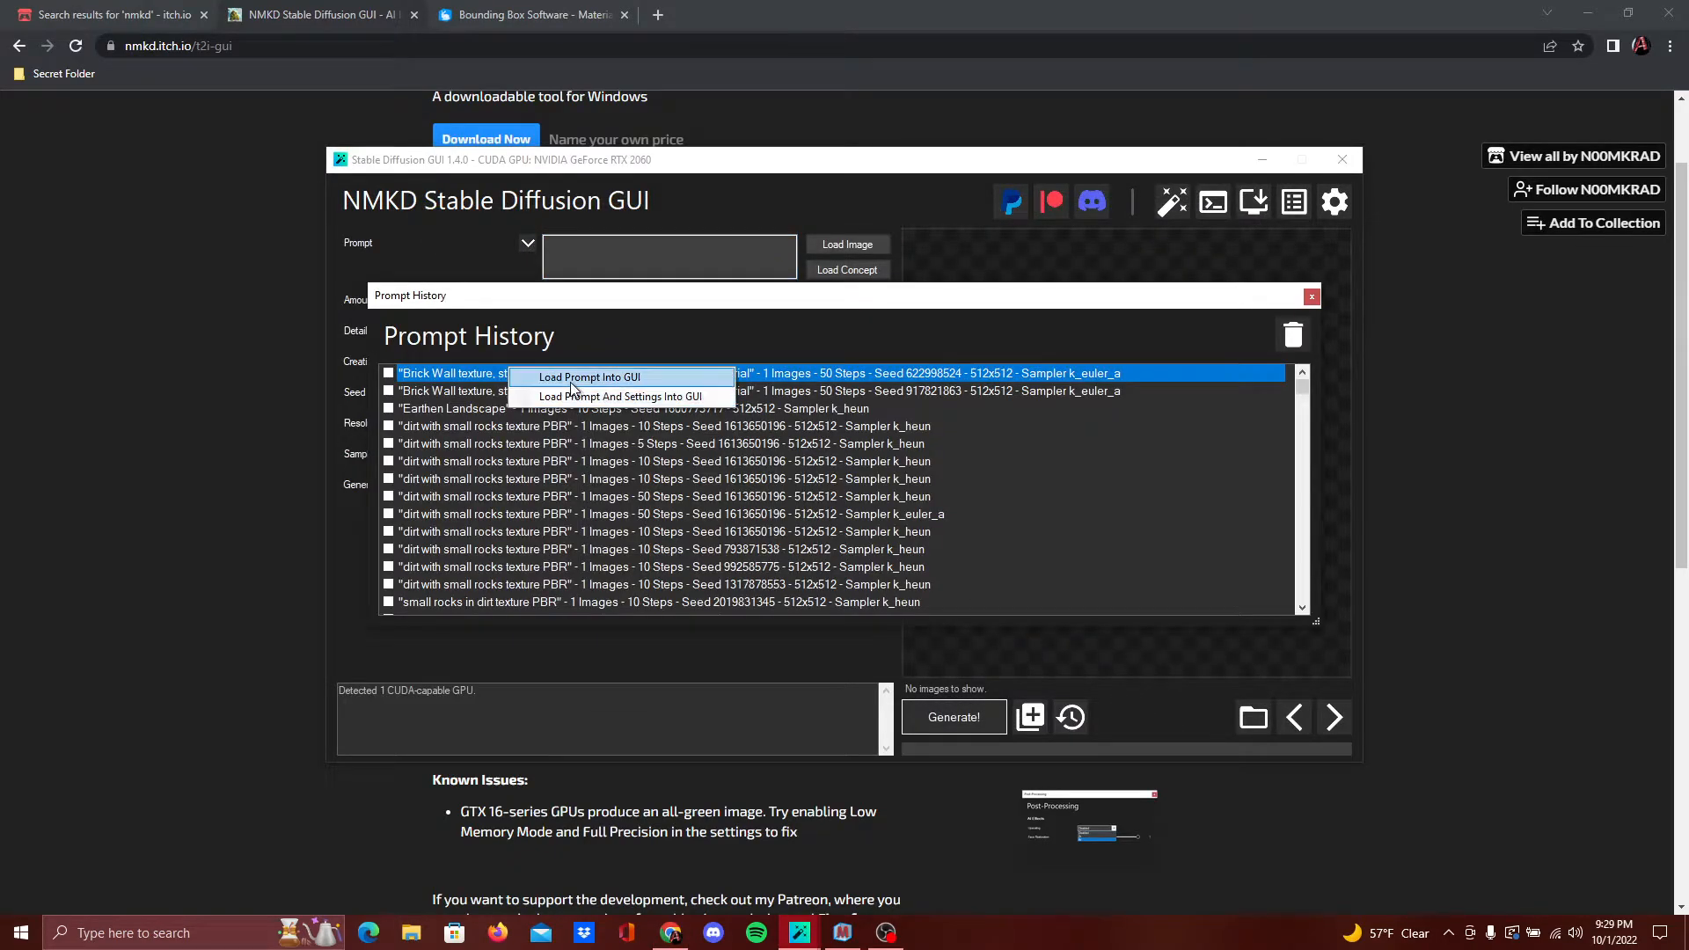
{"action": "left_click", "coordinate": [573, 378]}
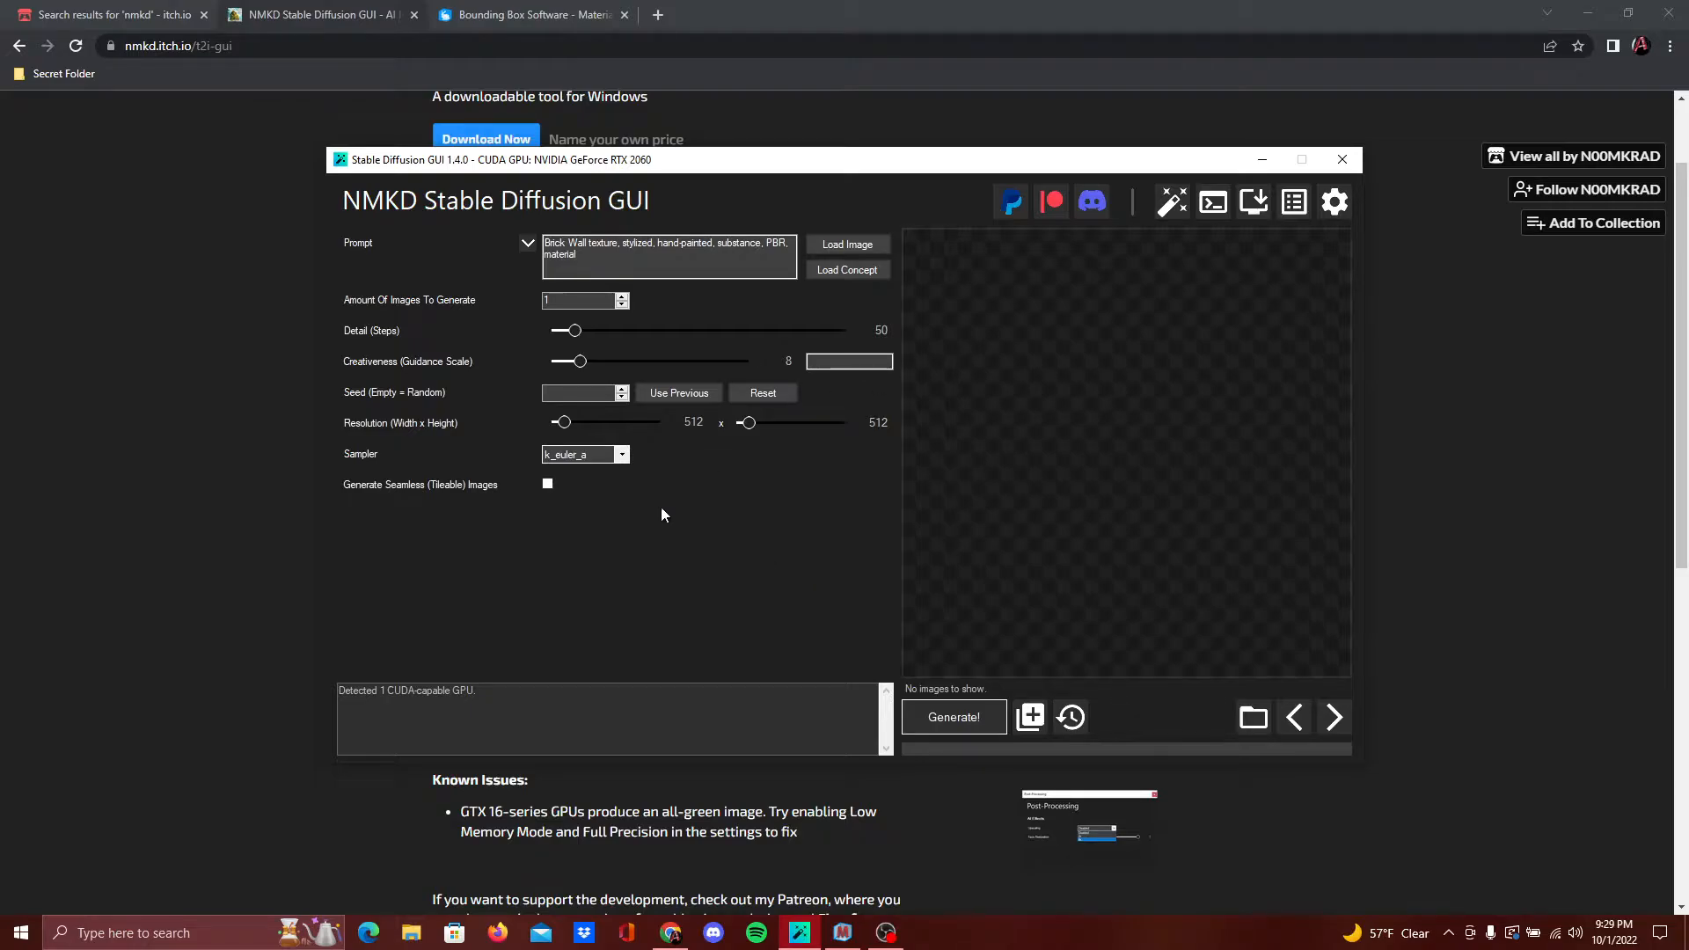
{"action": "left_click", "coordinate": [954, 717]}
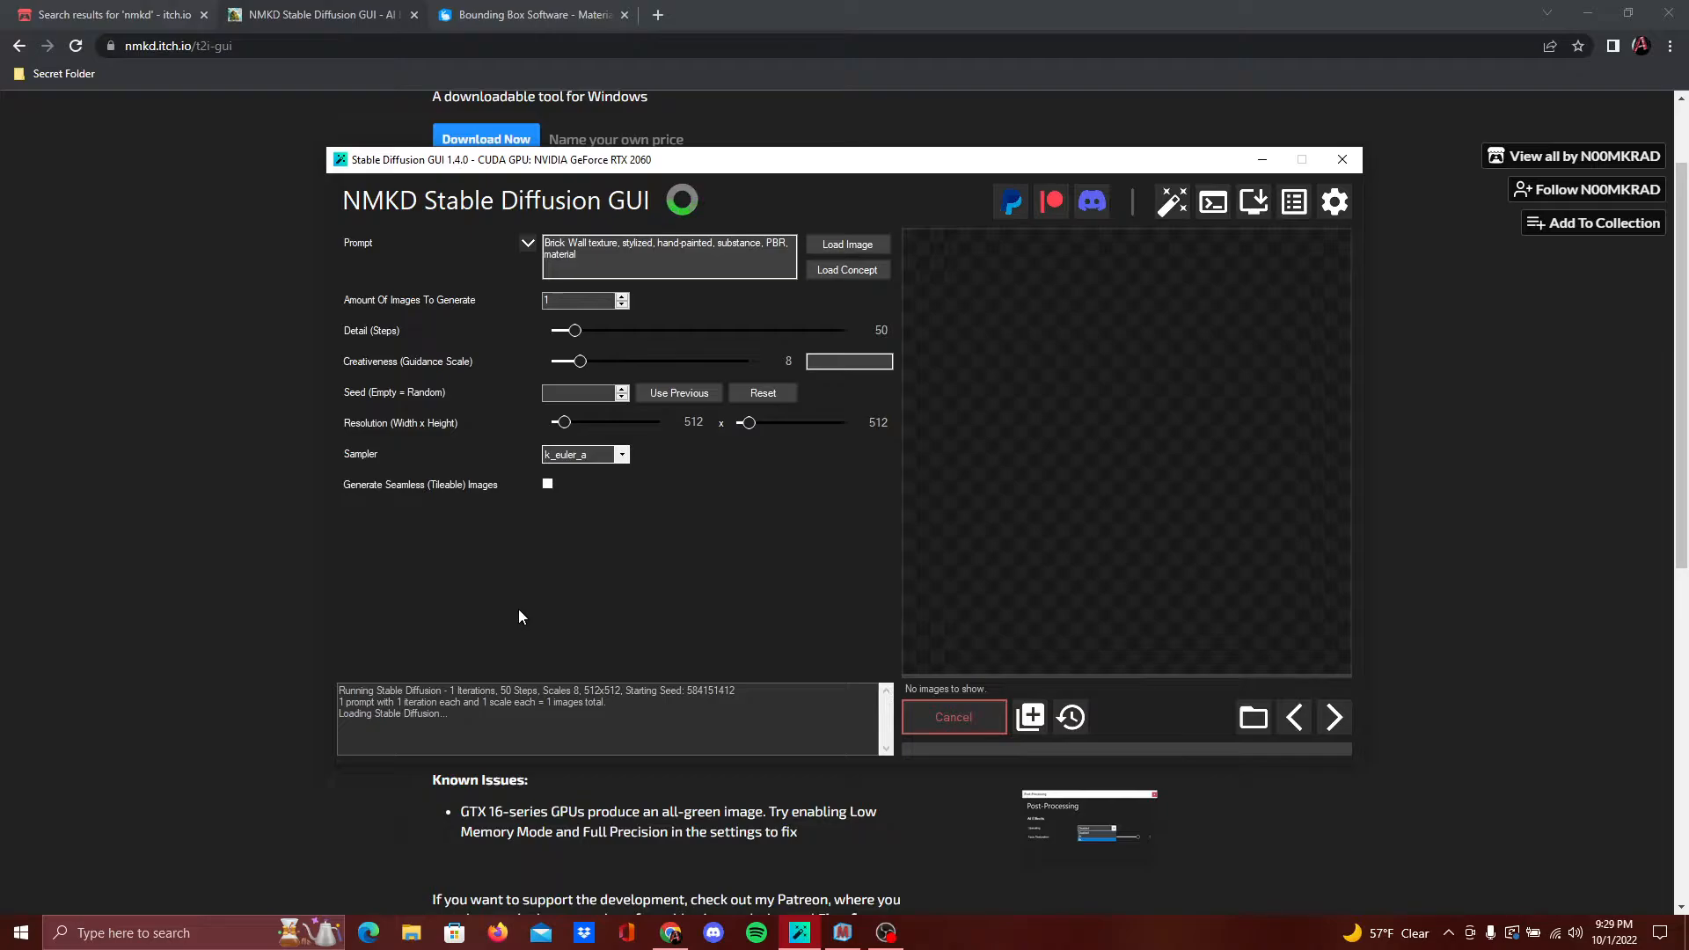
{"action": "left_click", "coordinate": [1172, 201]}
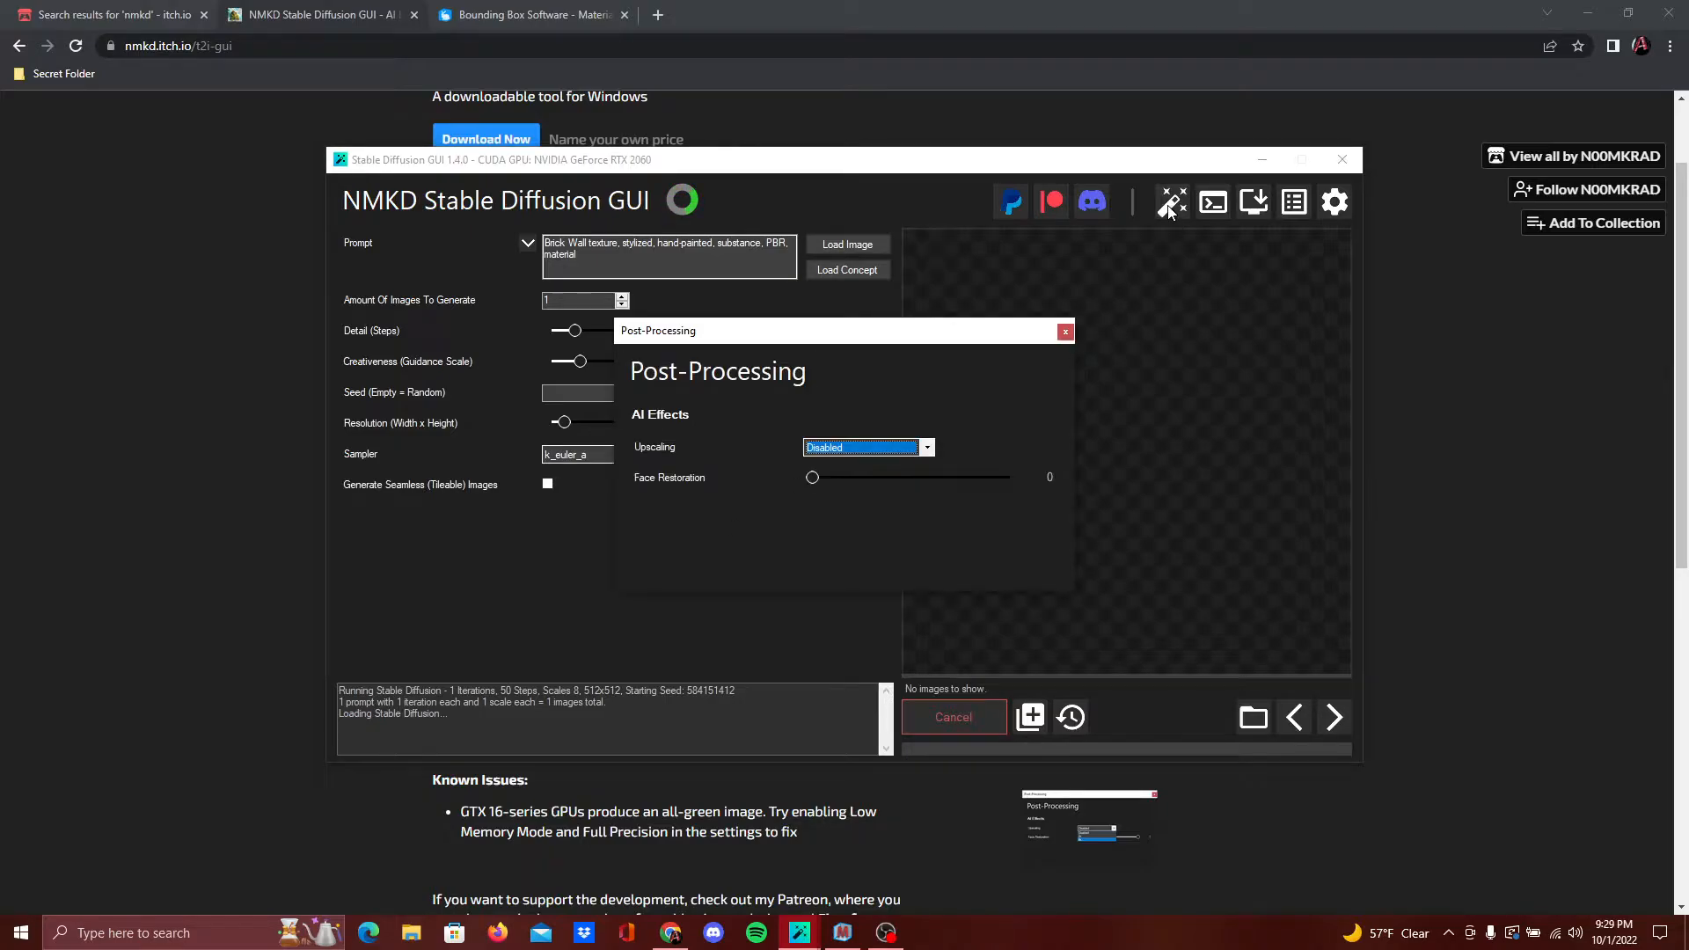
{"action": "left_click", "coordinate": [1065, 333]}
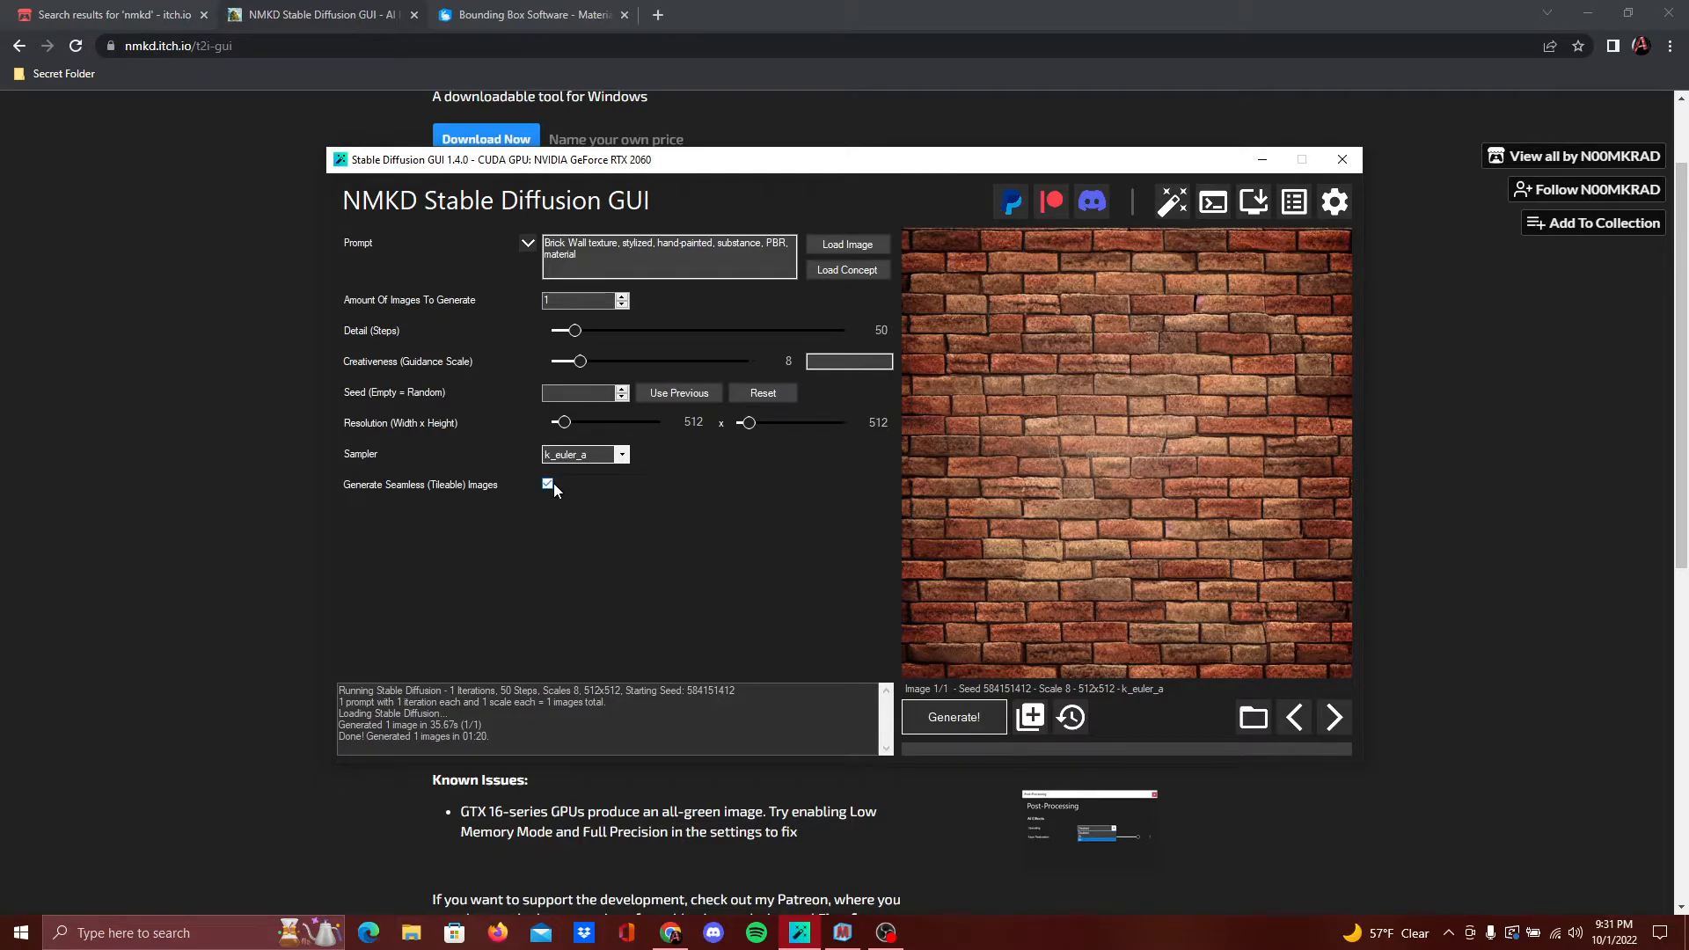
Enable seamless (tileable) images and generate the brick wall image again
{"action": "left_click", "coordinate": [951, 716]}
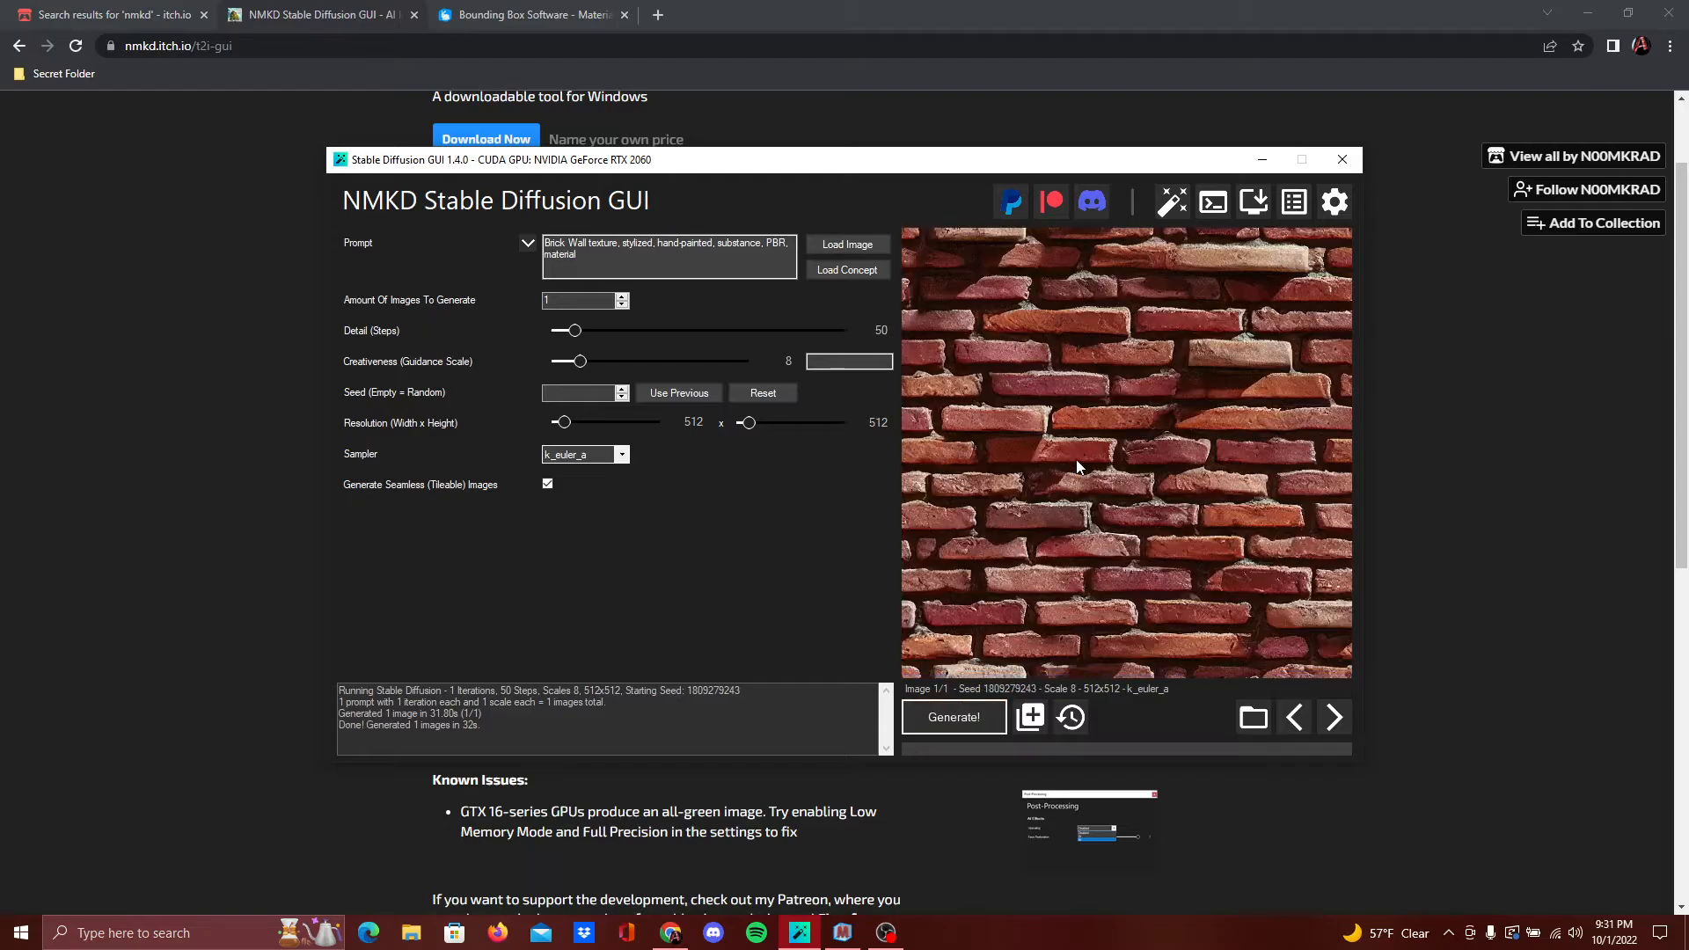
{"action": "right_click", "coordinate": [1063, 508]}
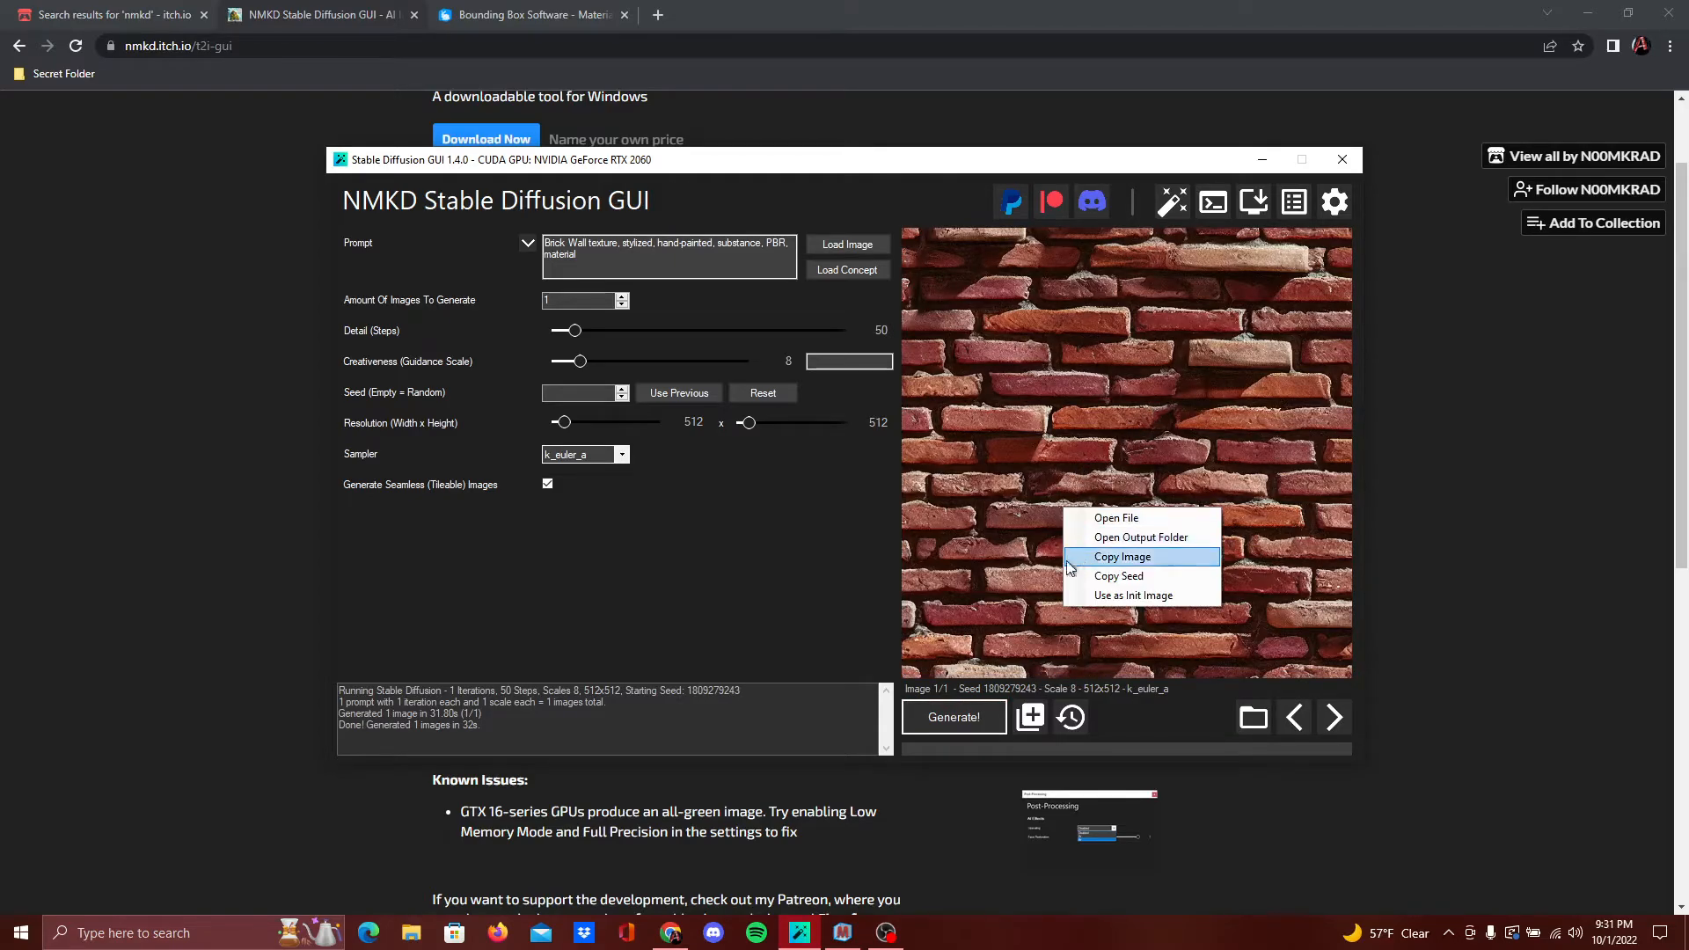
{"action": "left_click", "coordinate": [1148, 707]}
Check the seamless brick image in the output folder, and close the folder and the Stable Diffusion GUI
{"action": "left_click", "coordinate": [1251, 717]}
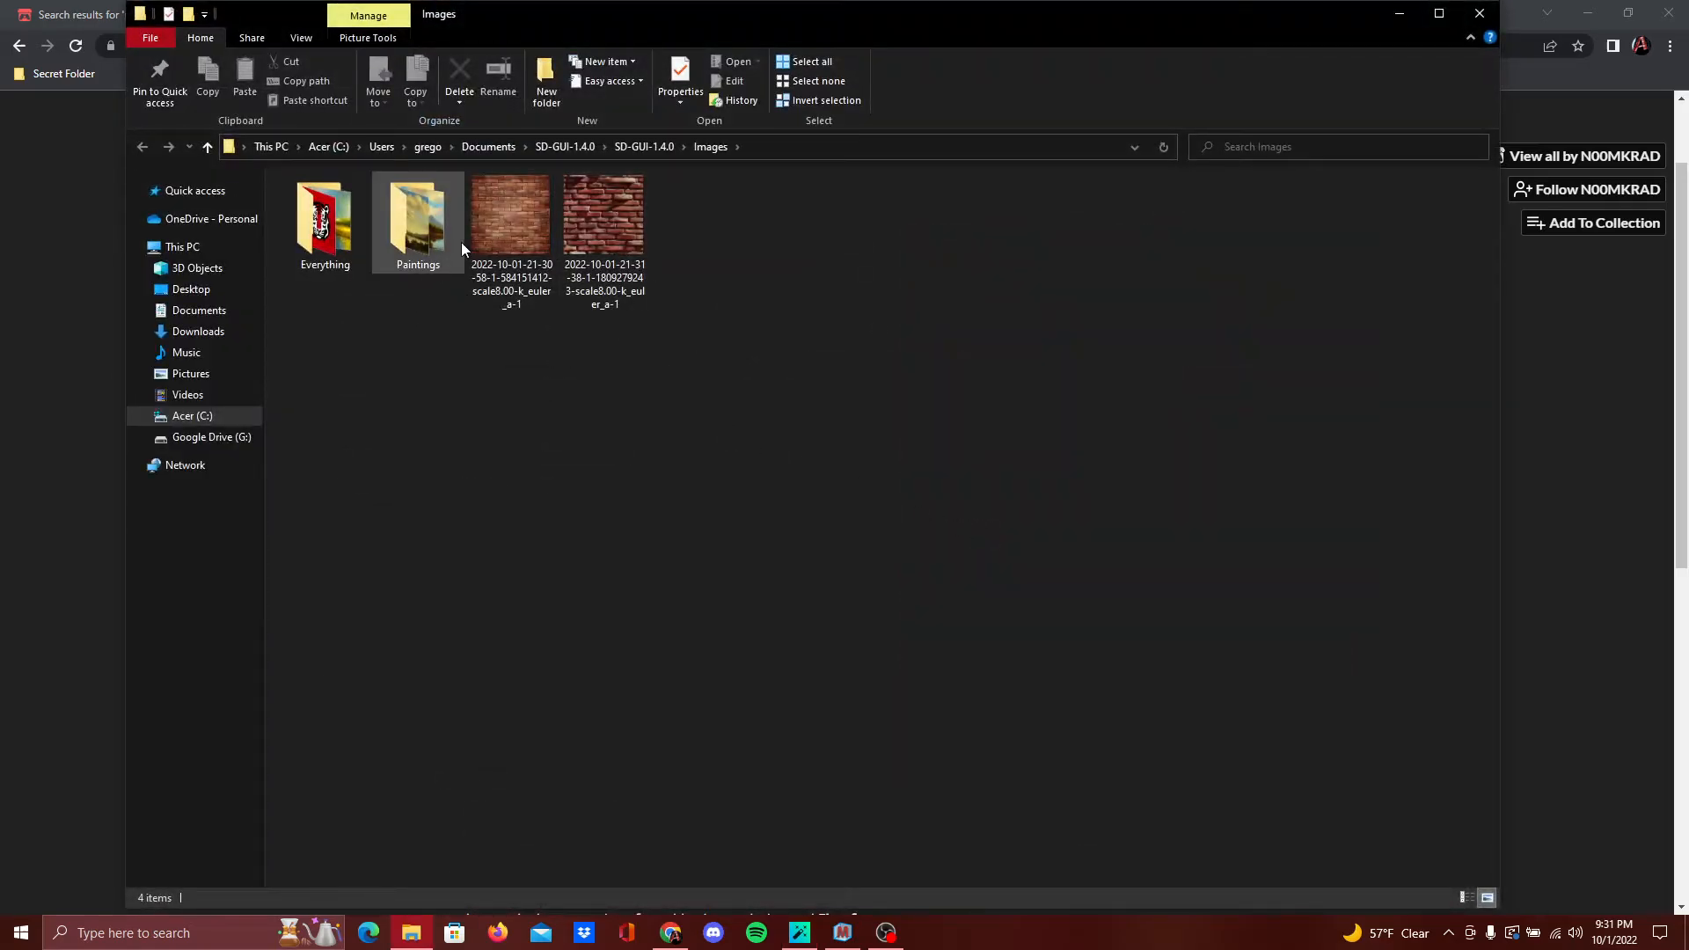
{"action": "left_click", "coordinate": [590, 250]}
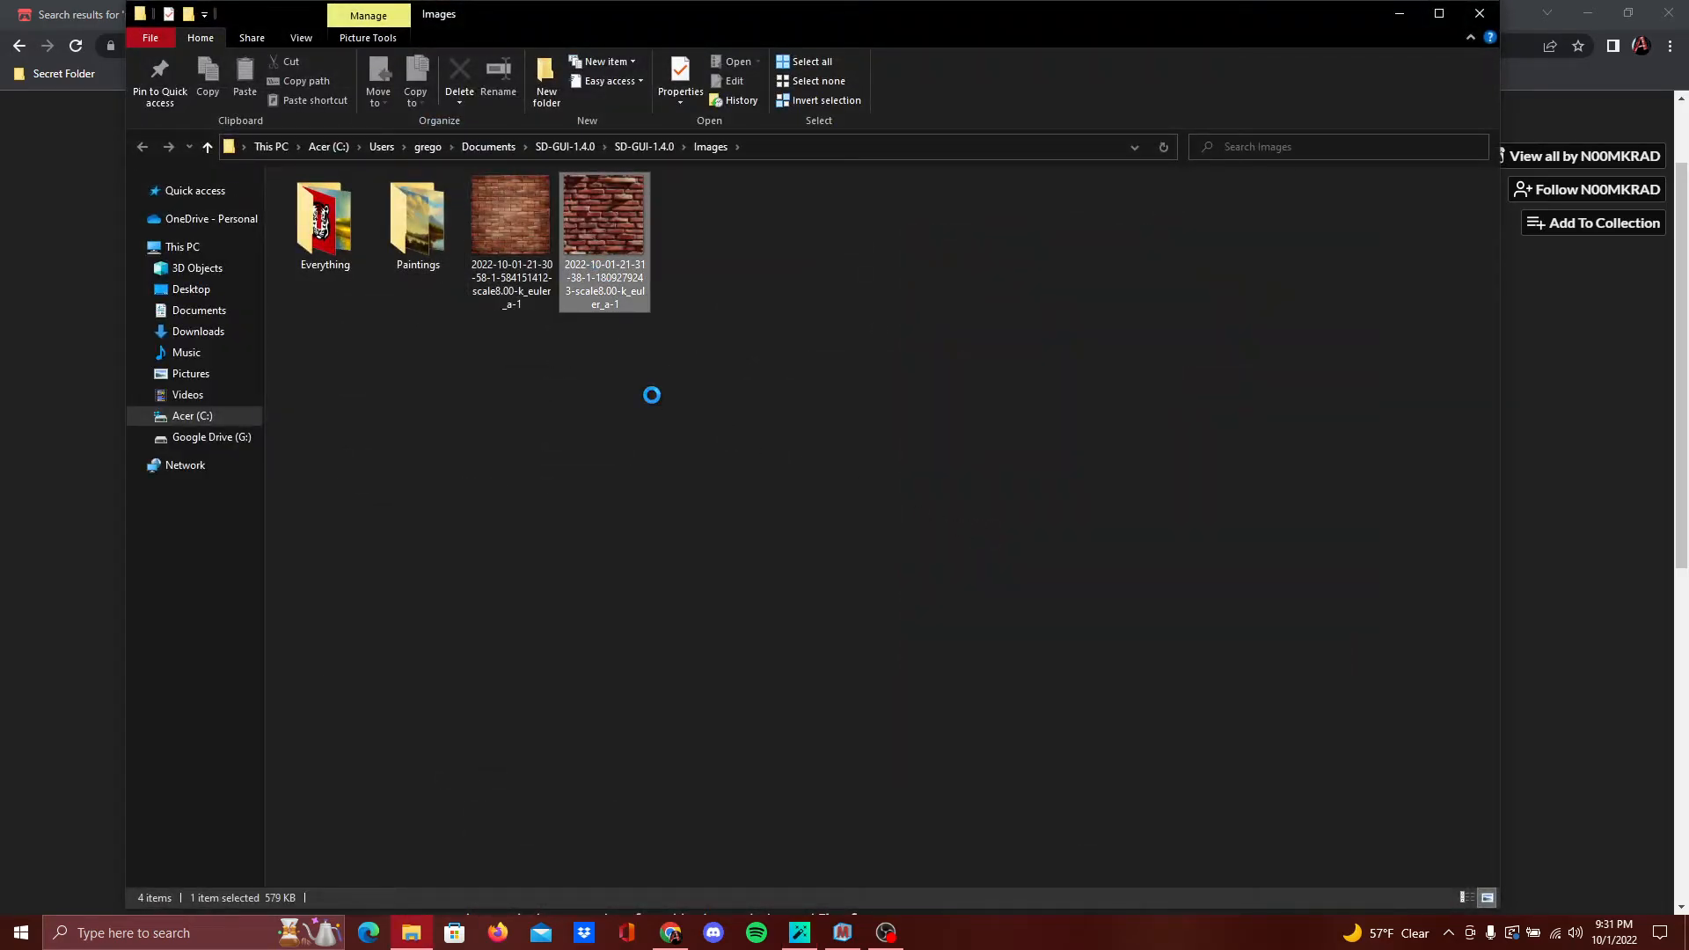
{"action": "right_click", "coordinate": [592, 246]}
{"action": "left_click", "coordinate": [437, 435]}
{"action": "left_click", "coordinate": [1478, 14]}
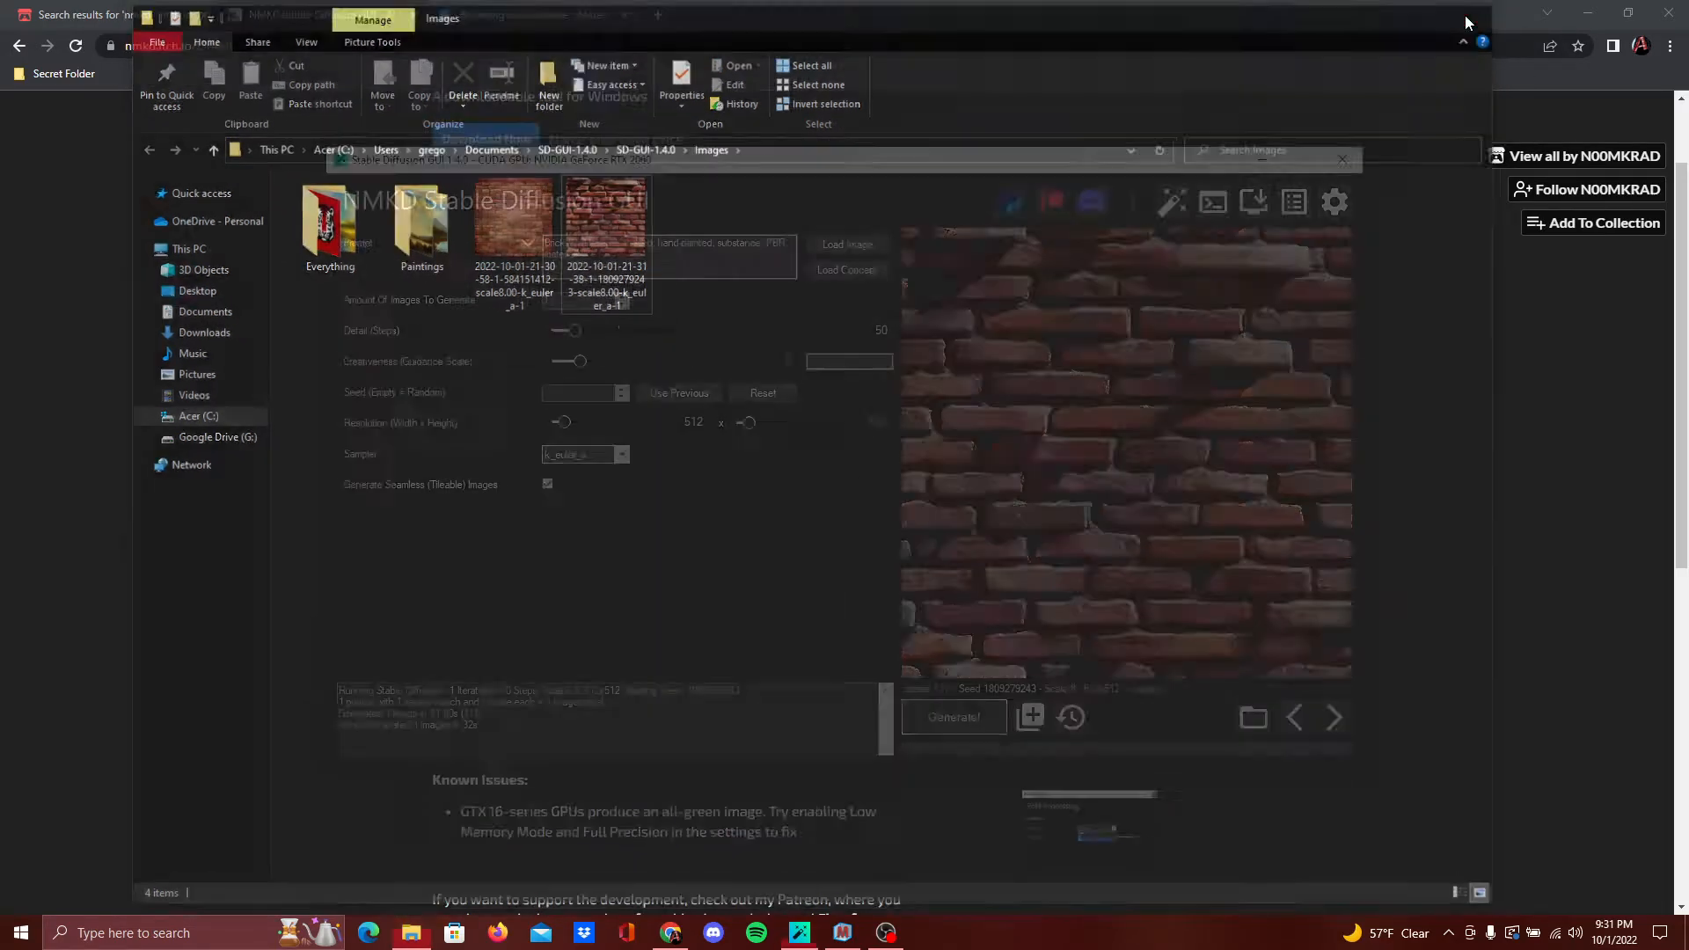
{"action": "left_click", "coordinate": [1343, 160]}
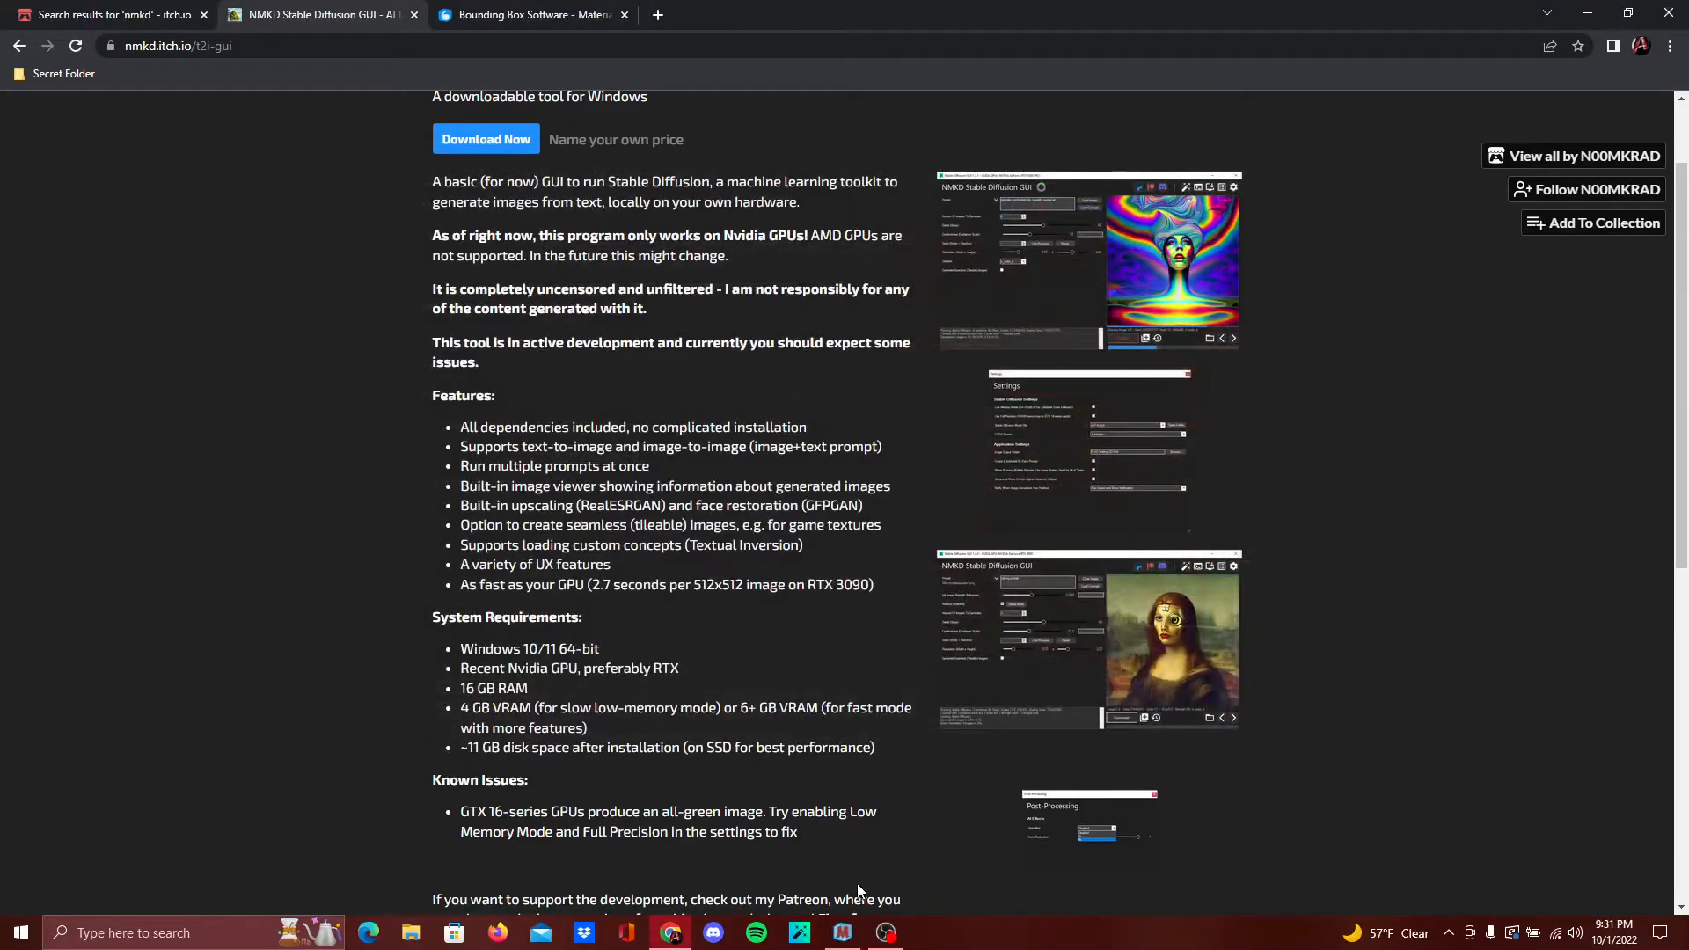
Switch to Materialize, show its interface, and clear all texture maps of the pebble sample material
{"action": "left_click", "coordinate": [843, 933]}
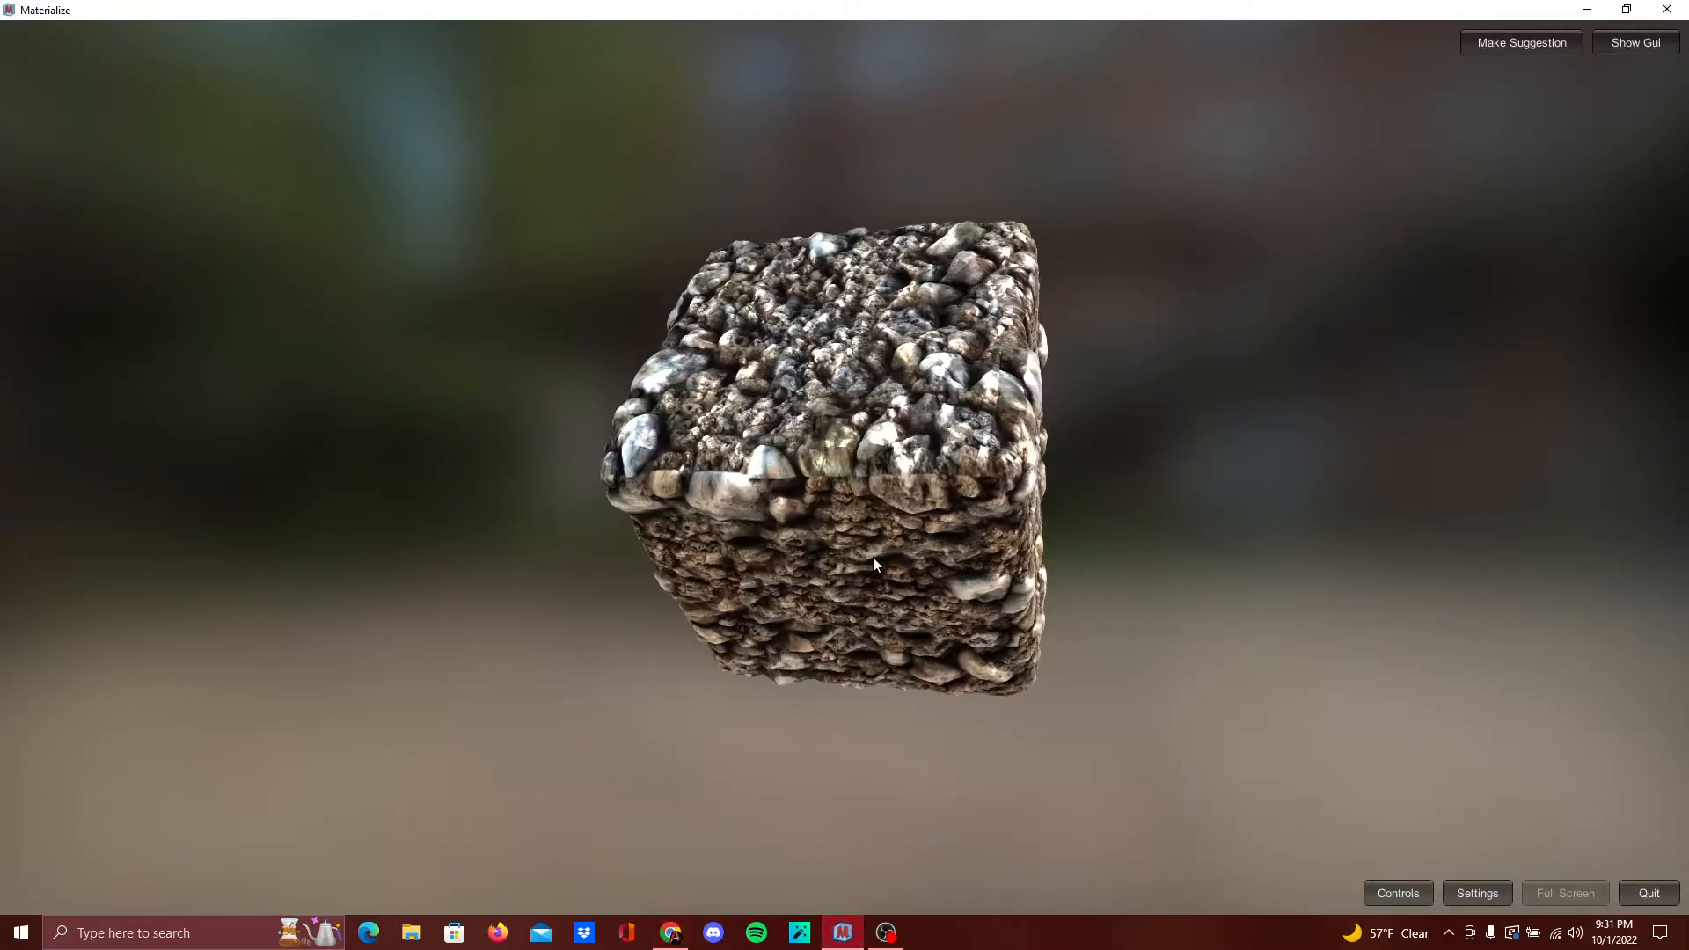
{"action": "left_click_drag", "start_coordinate": [1096, 429], "coordinate": [1530, 174]}
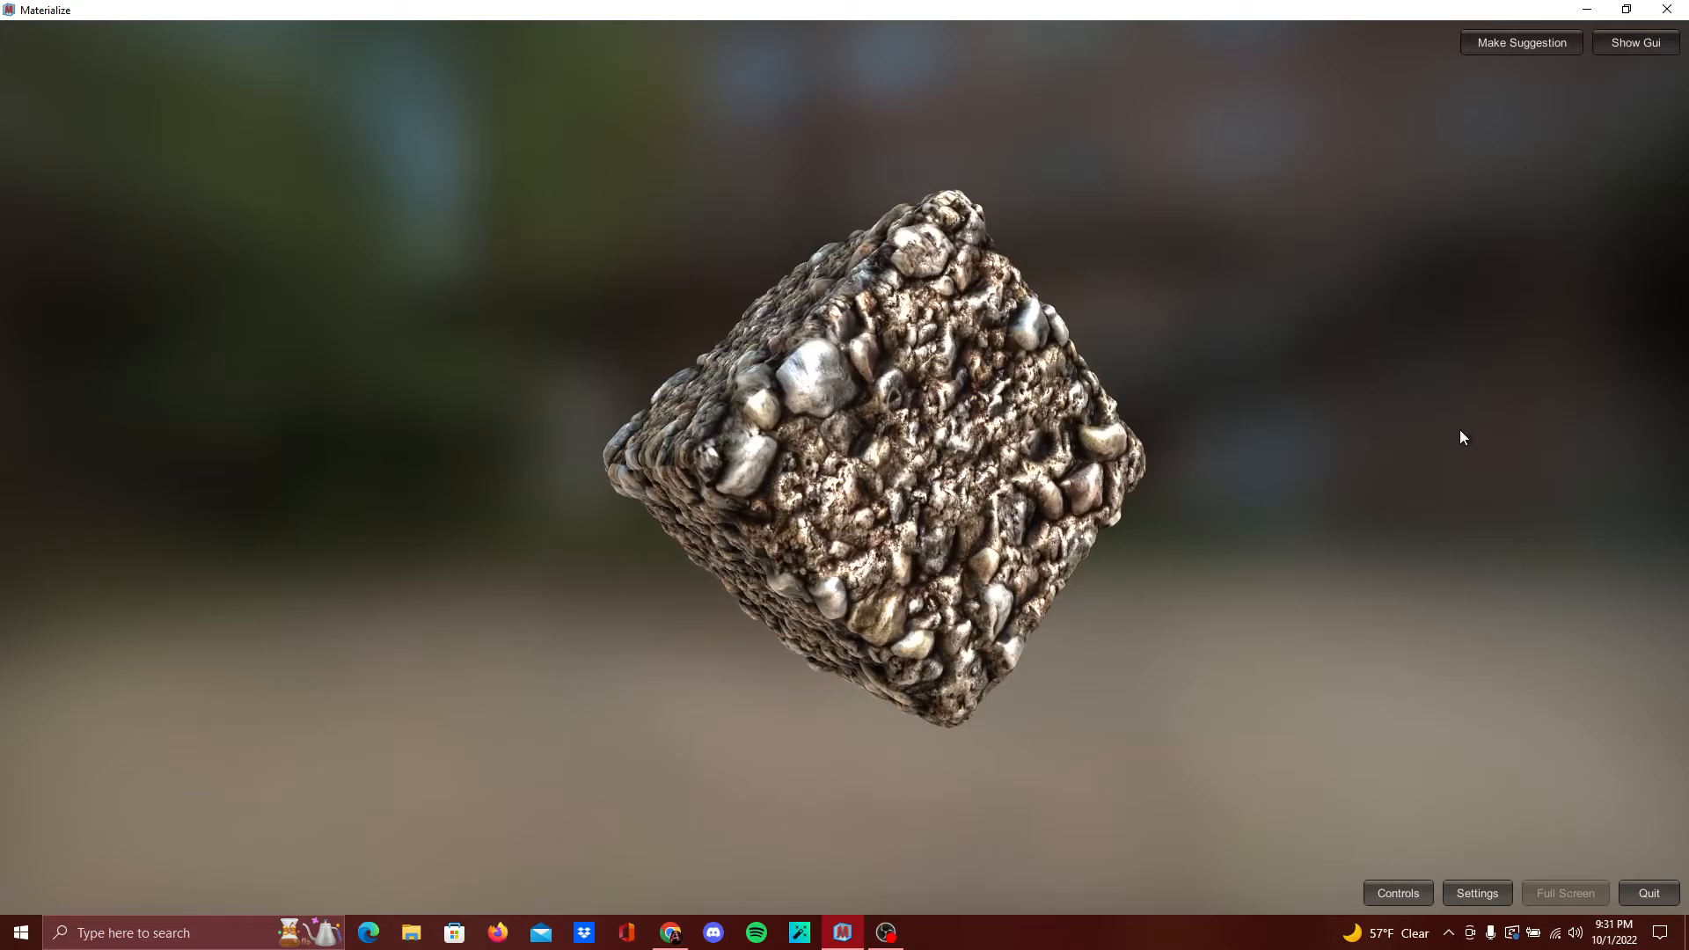
{"action": "left_click", "coordinate": [1624, 43]}
{"action": "left_click_drag", "start_coordinate": [920, 462], "coordinate": [843, 288]}
{"action": "left_click", "coordinate": [843, 289]}
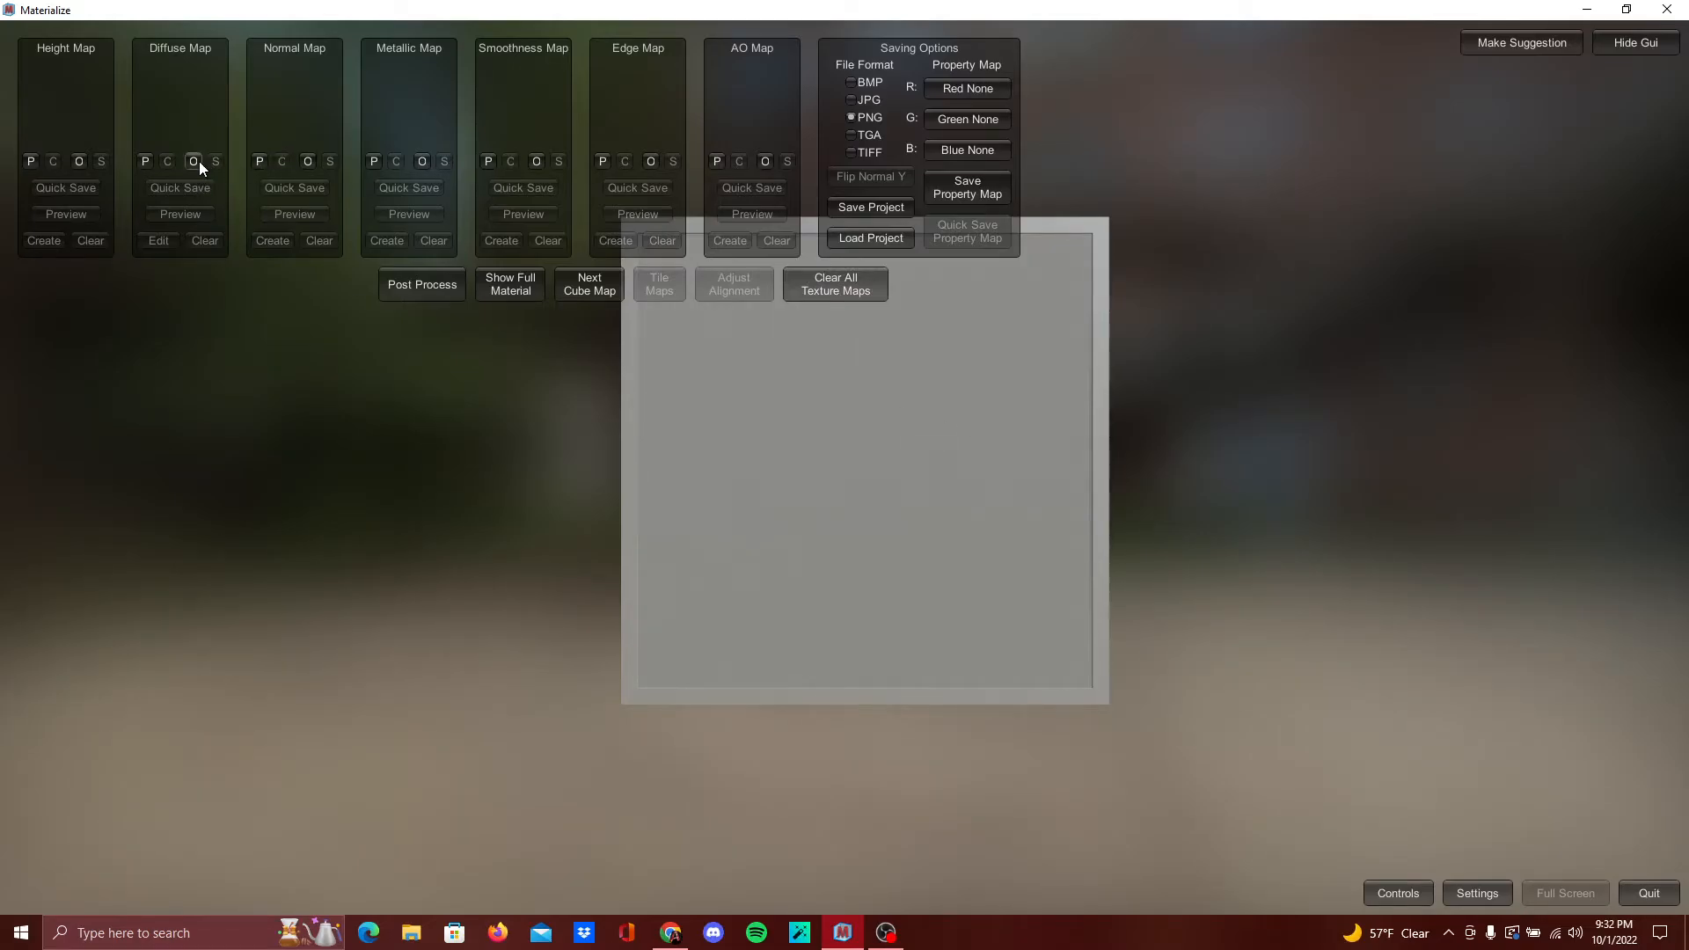
{"action": "left_click", "coordinate": [193, 165]}
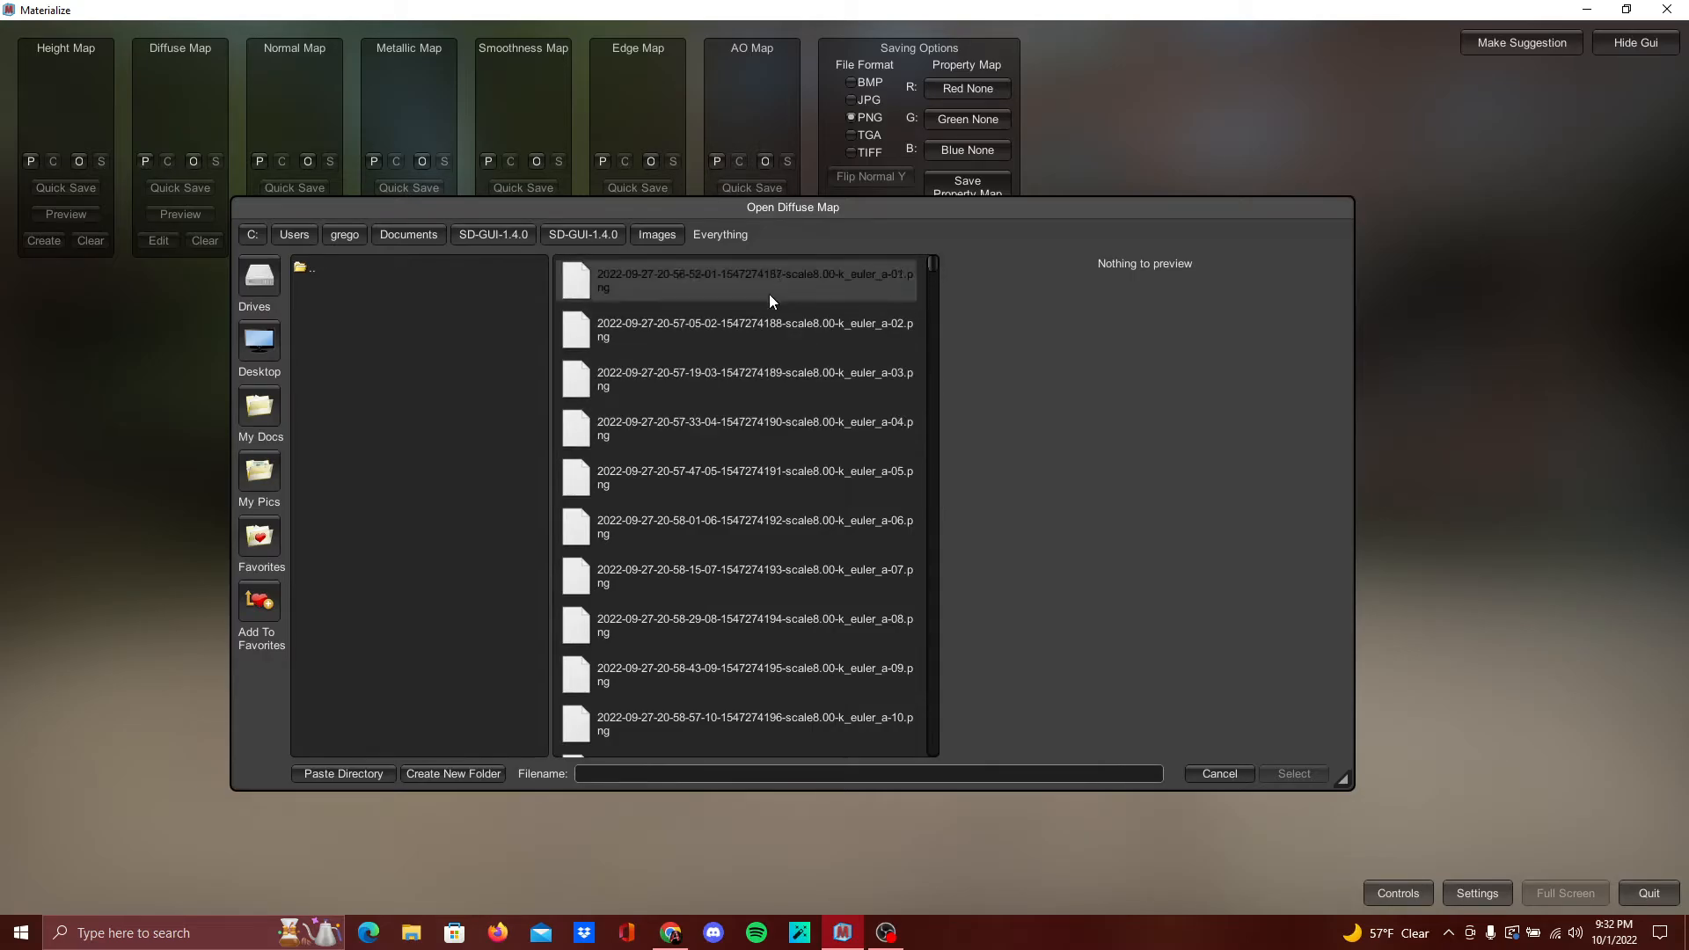
{"action": "left_click", "coordinate": [568, 242]}
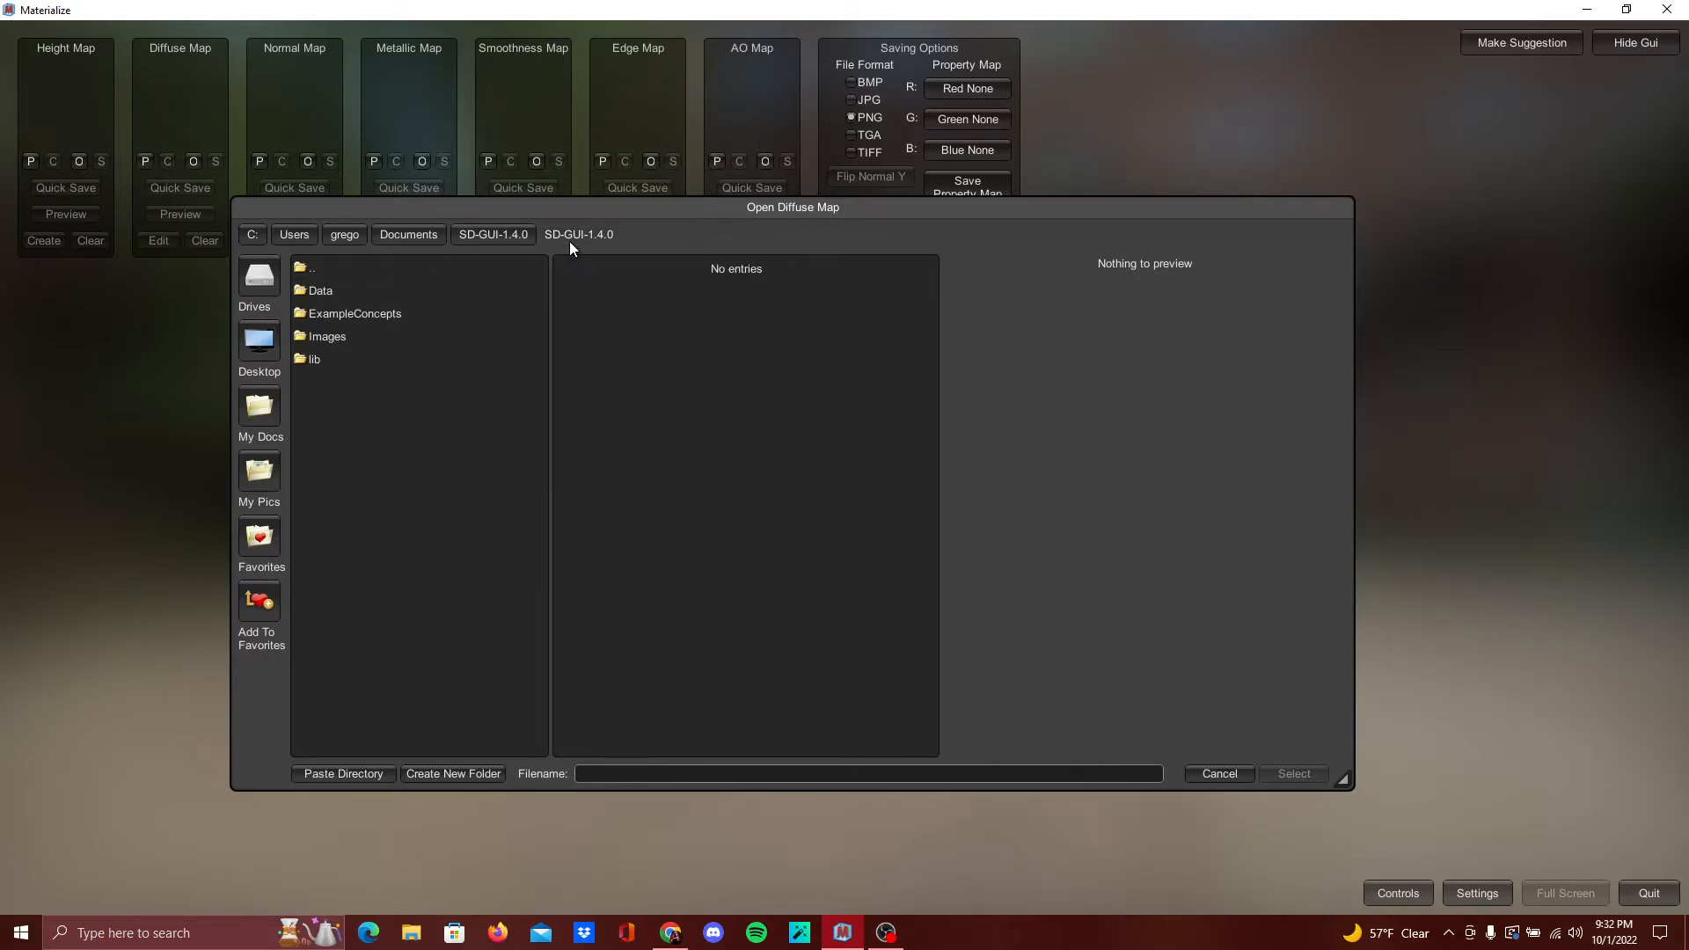
{"action": "double_click", "coordinate": [327, 336]}
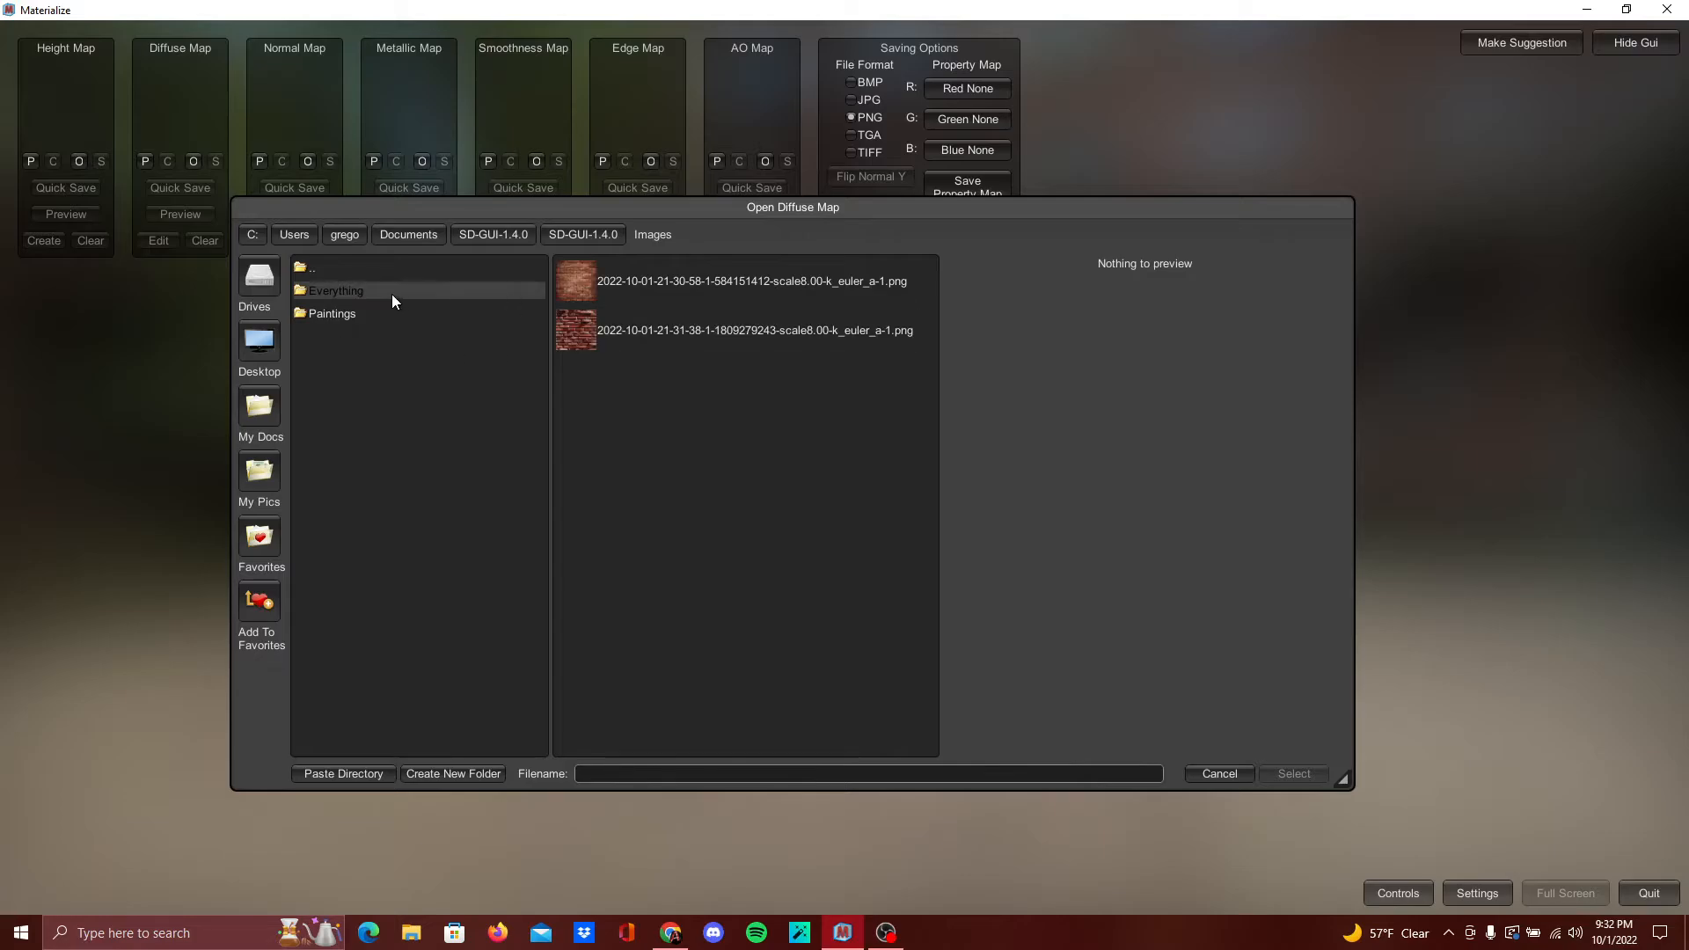
{"action": "double_click", "coordinate": [728, 334]}
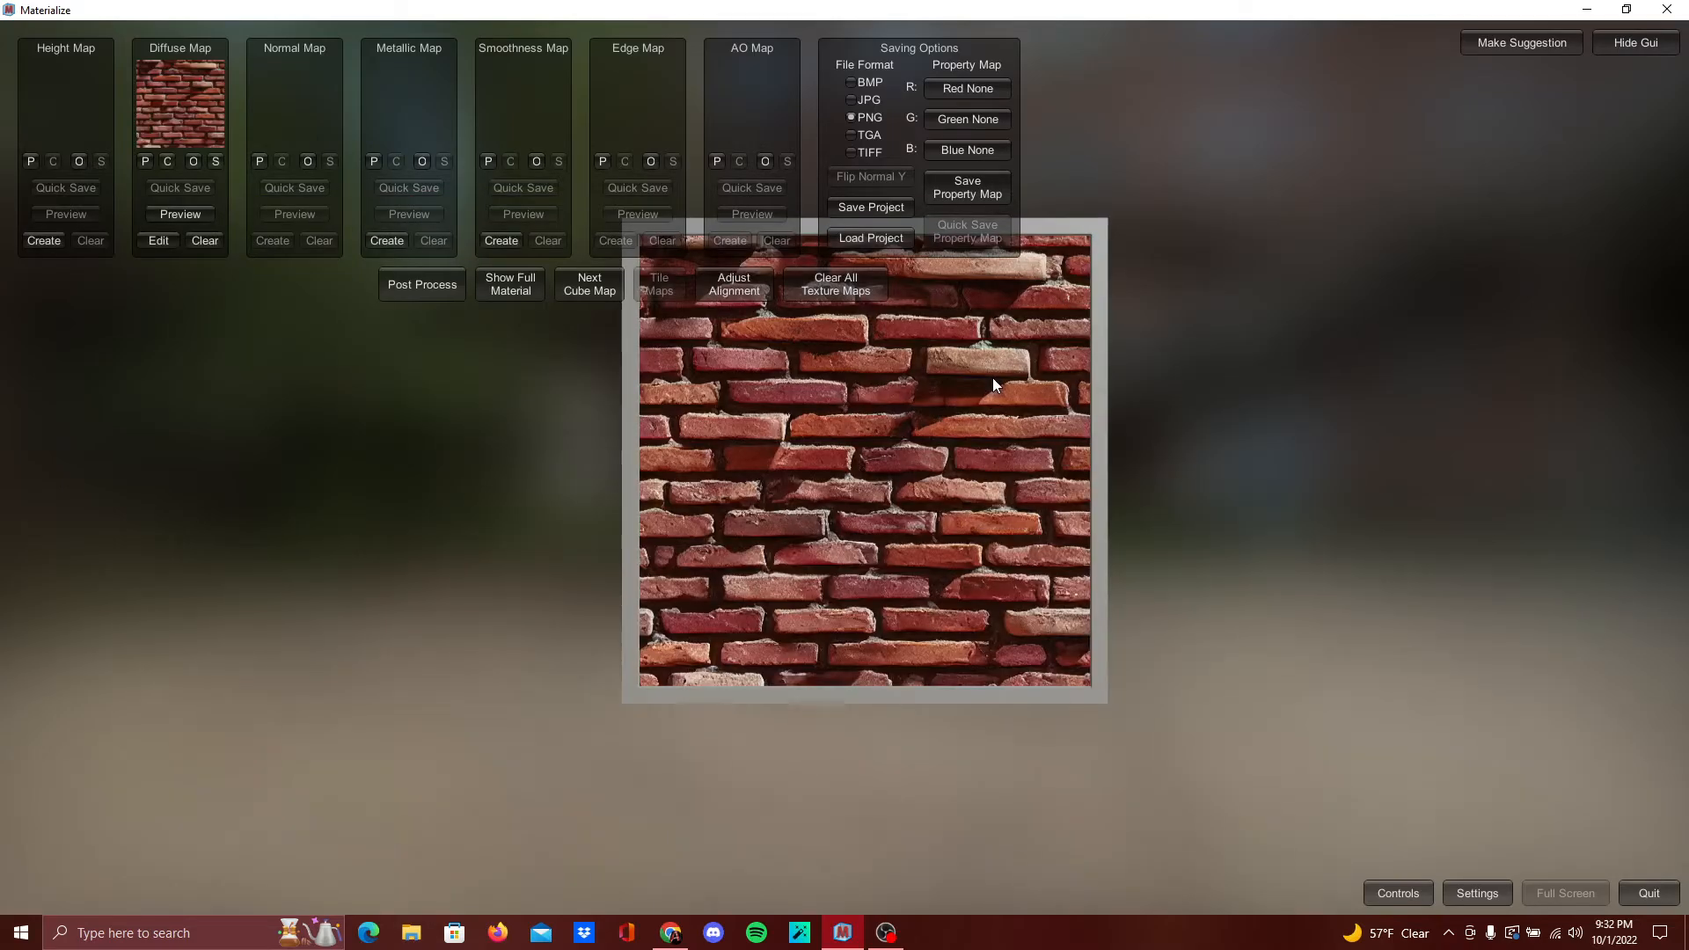
Start creating a height map from the brick diffuse map
{"action": "left_click_drag", "start_coordinate": [968, 451], "coordinate": [797, 523]}
{"action": "left_click", "coordinate": [45, 240]}
{"action": "scroll", "coordinate": [946, 518], "scroll_direction": "up", "scroll_amount": 4}
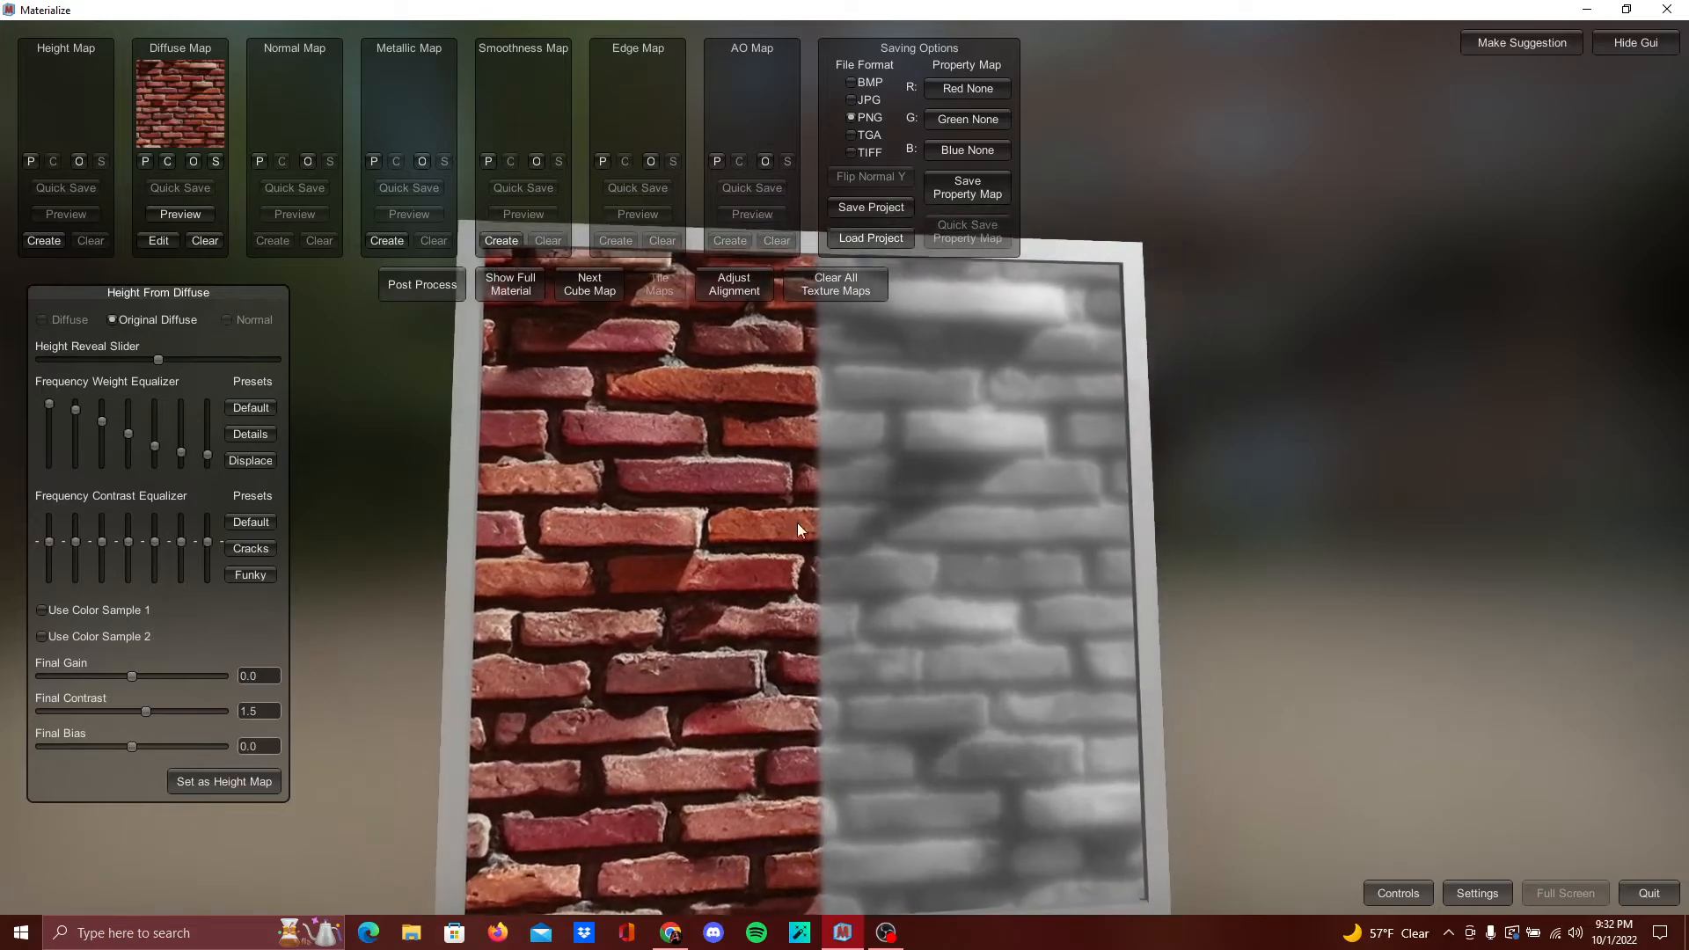
Compare the Cracks and Funky contrast presets and the Displace weight preset, returning both equalizers to Default
{"action": "left_click", "coordinate": [251, 553]}
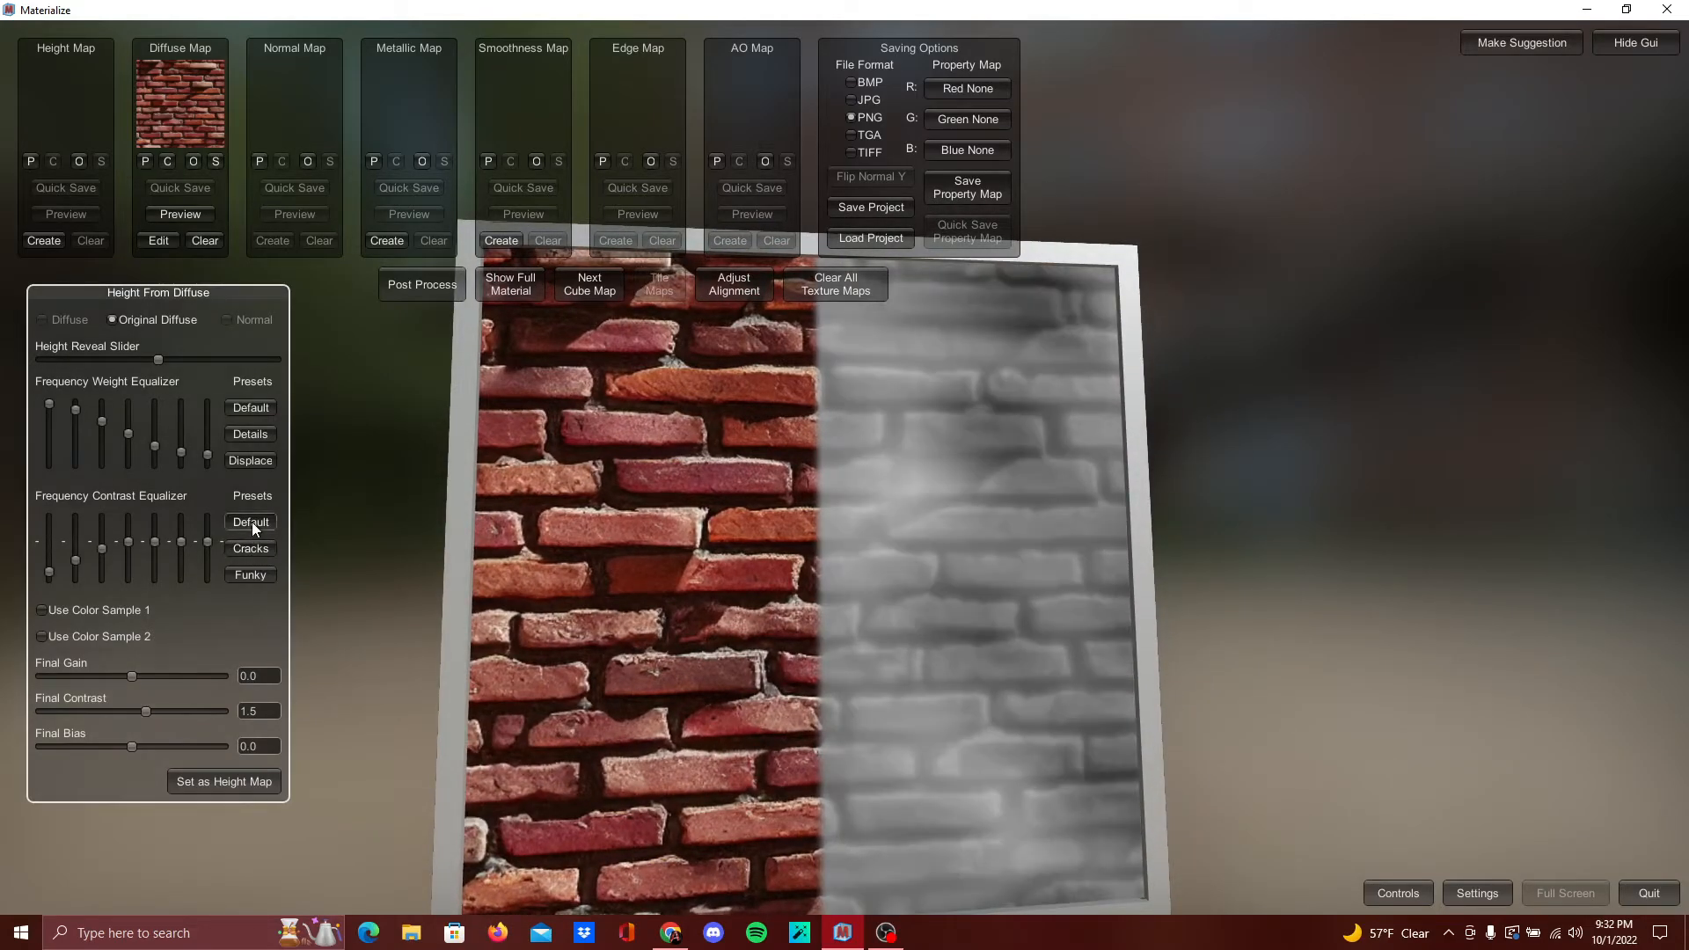
{"action": "left_click", "coordinate": [255, 578]}
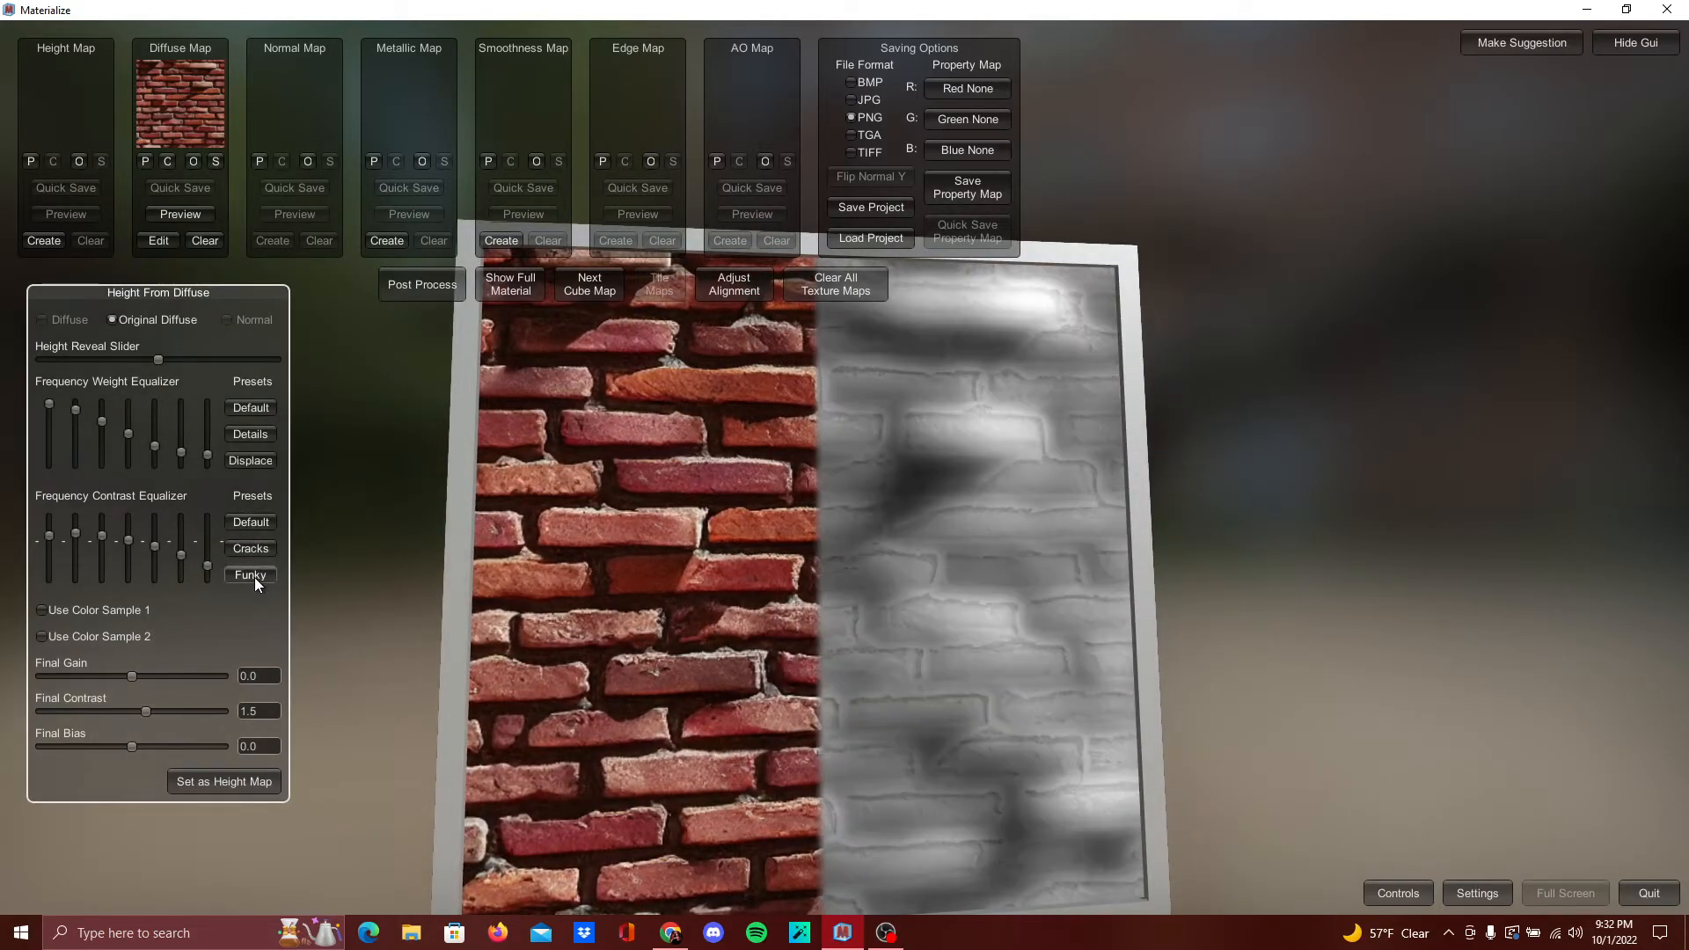
{"action": "left_click", "coordinate": [256, 525]}
{"action": "left_click", "coordinate": [253, 461]}
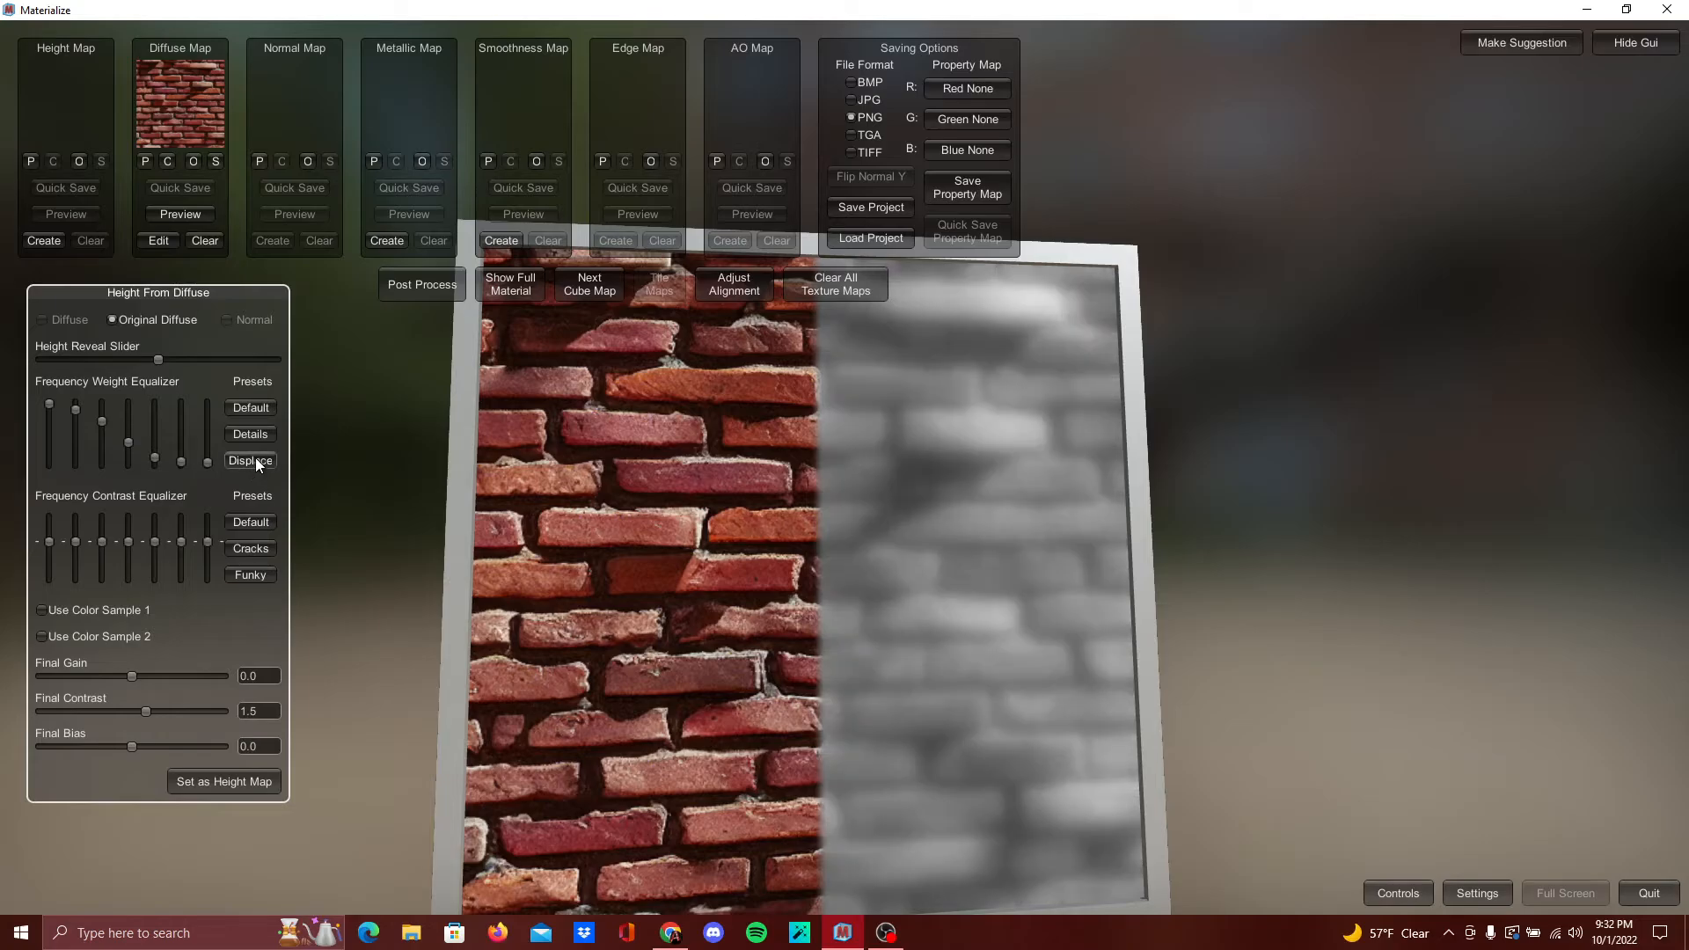
{"action": "left_click", "coordinate": [267, 407]}
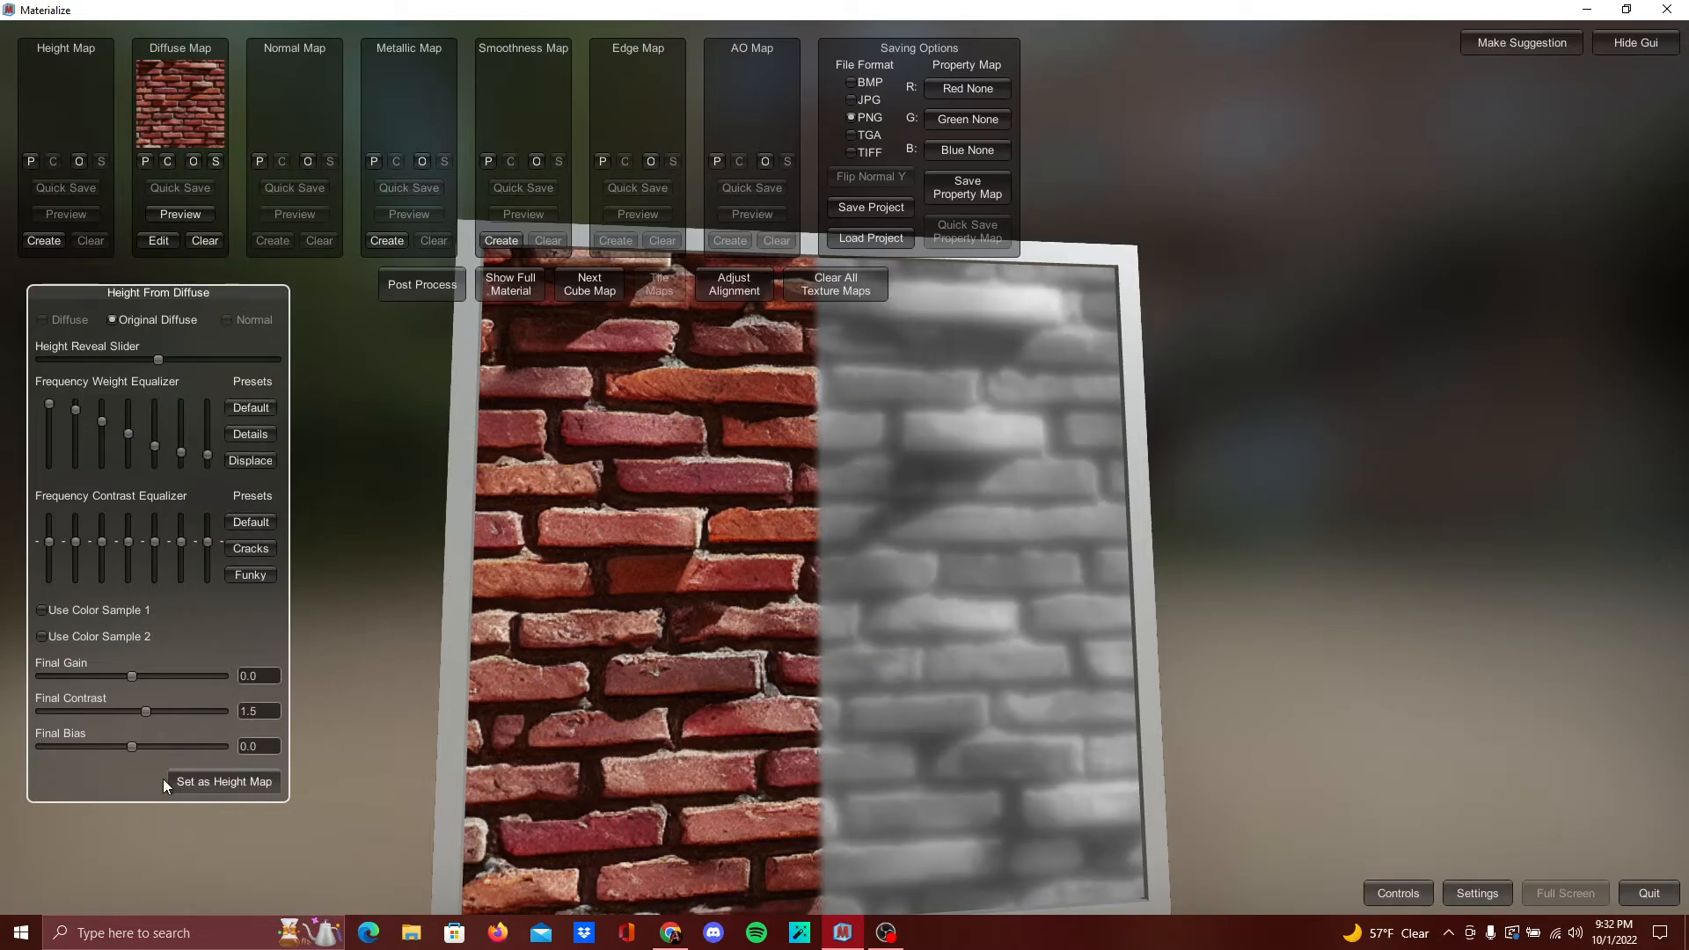
Set the height map with a final contrast of about 2.37 and create the normal map from it with default settings
{"action": "left_click_drag", "start_coordinate": [150, 710], "coordinate": [156, 710]}
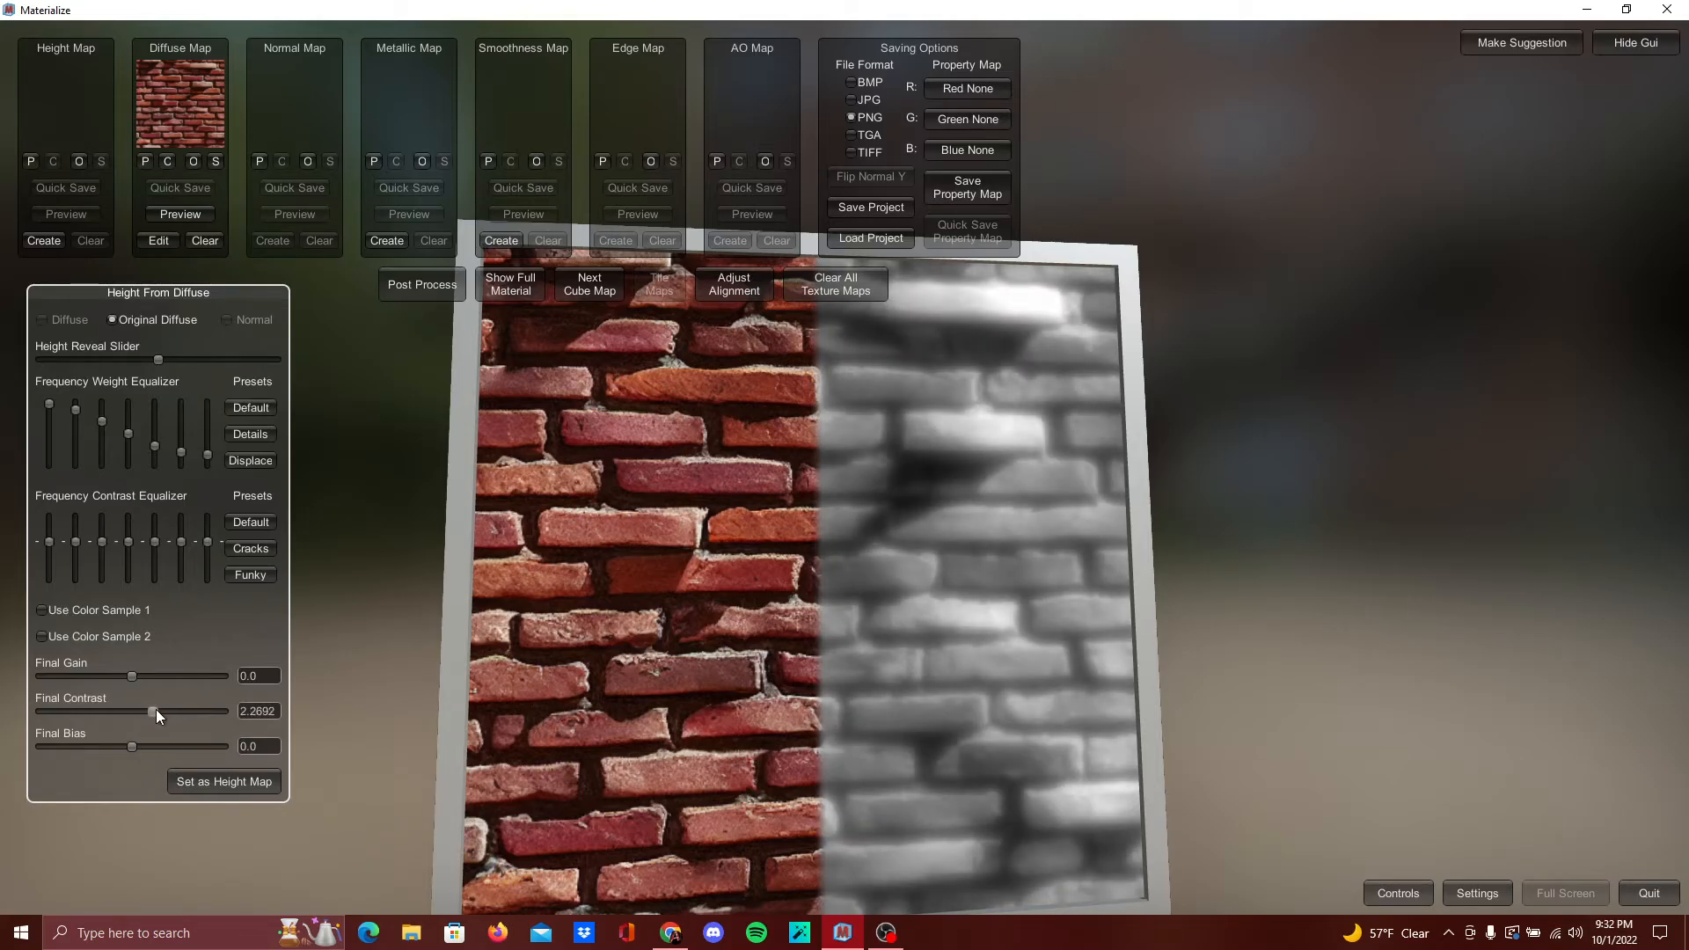
{"action": "left_click", "coordinate": [176, 781]}
{"action": "left_click", "coordinate": [272, 240]}
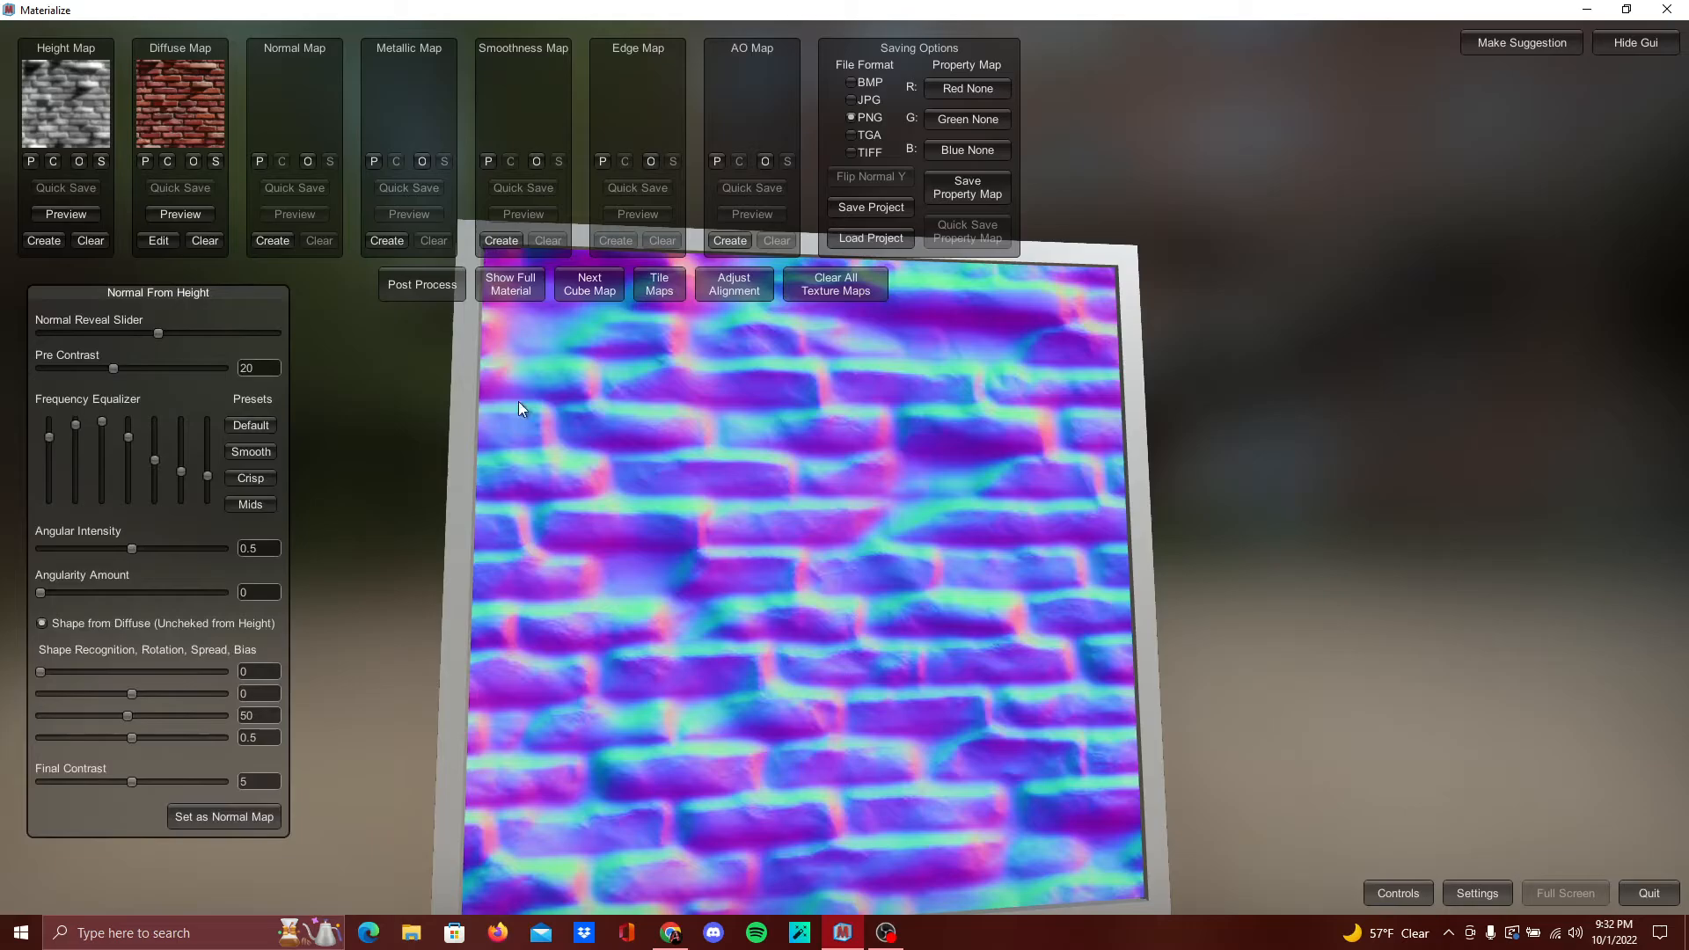
{"action": "left_click", "coordinate": [235, 811]}
Create the metallic map from the diffuse map and the AO map, both with default settings
{"action": "left_click", "coordinate": [388, 240]}
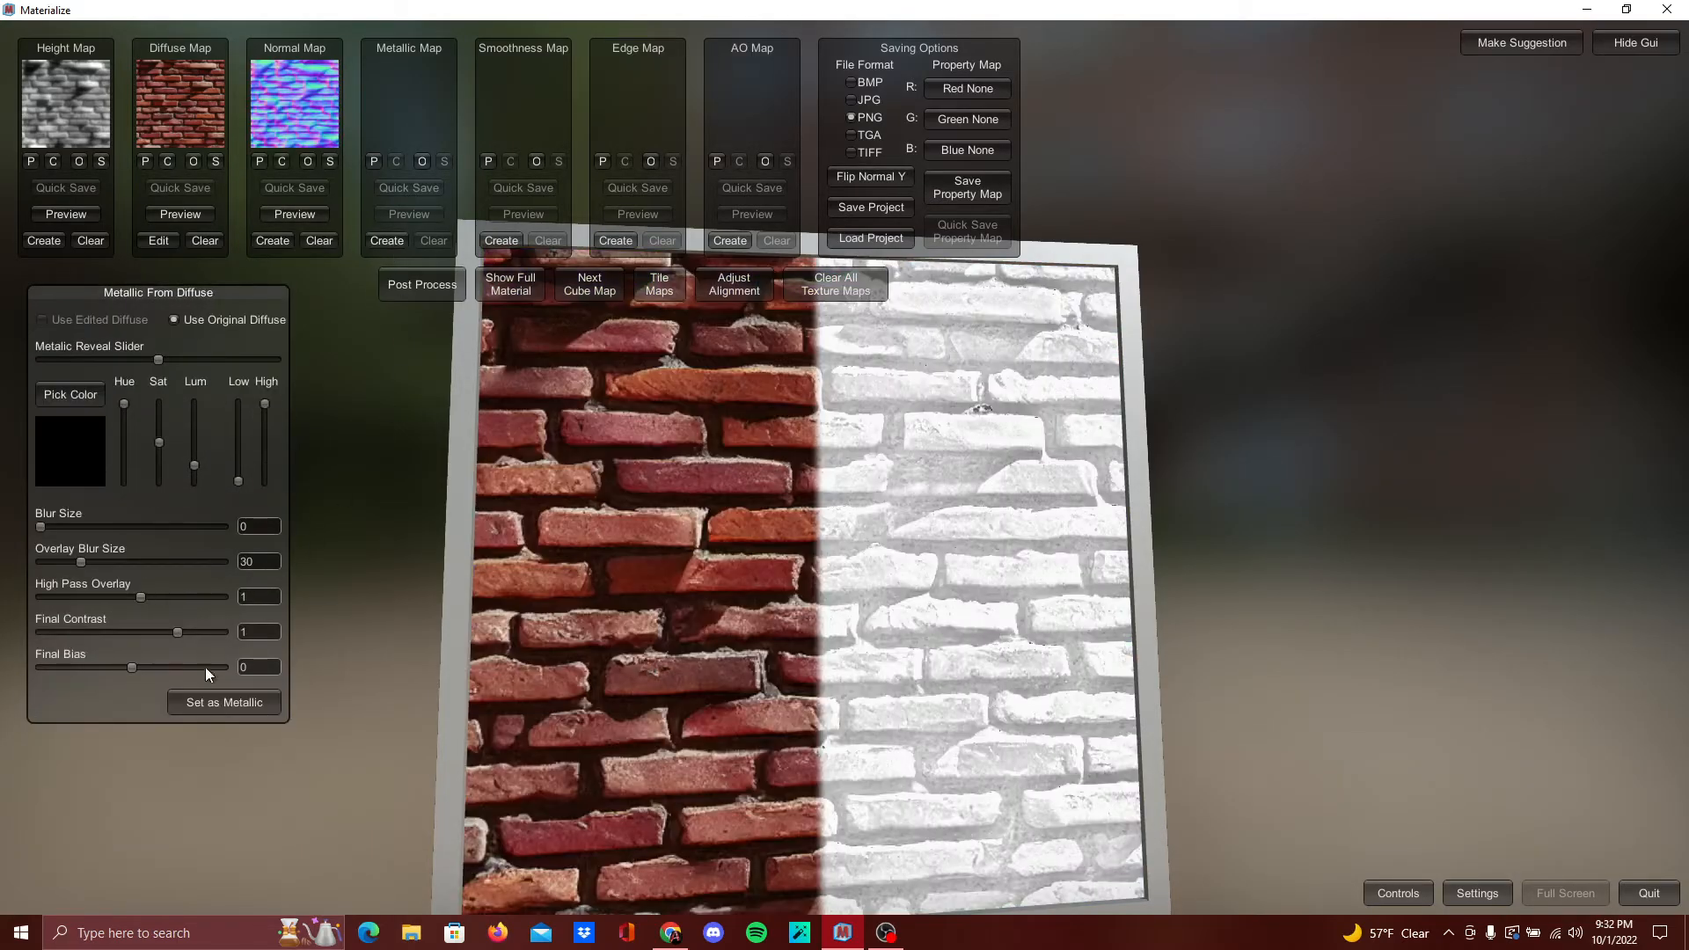
{"action": "left_click", "coordinate": [209, 693]}
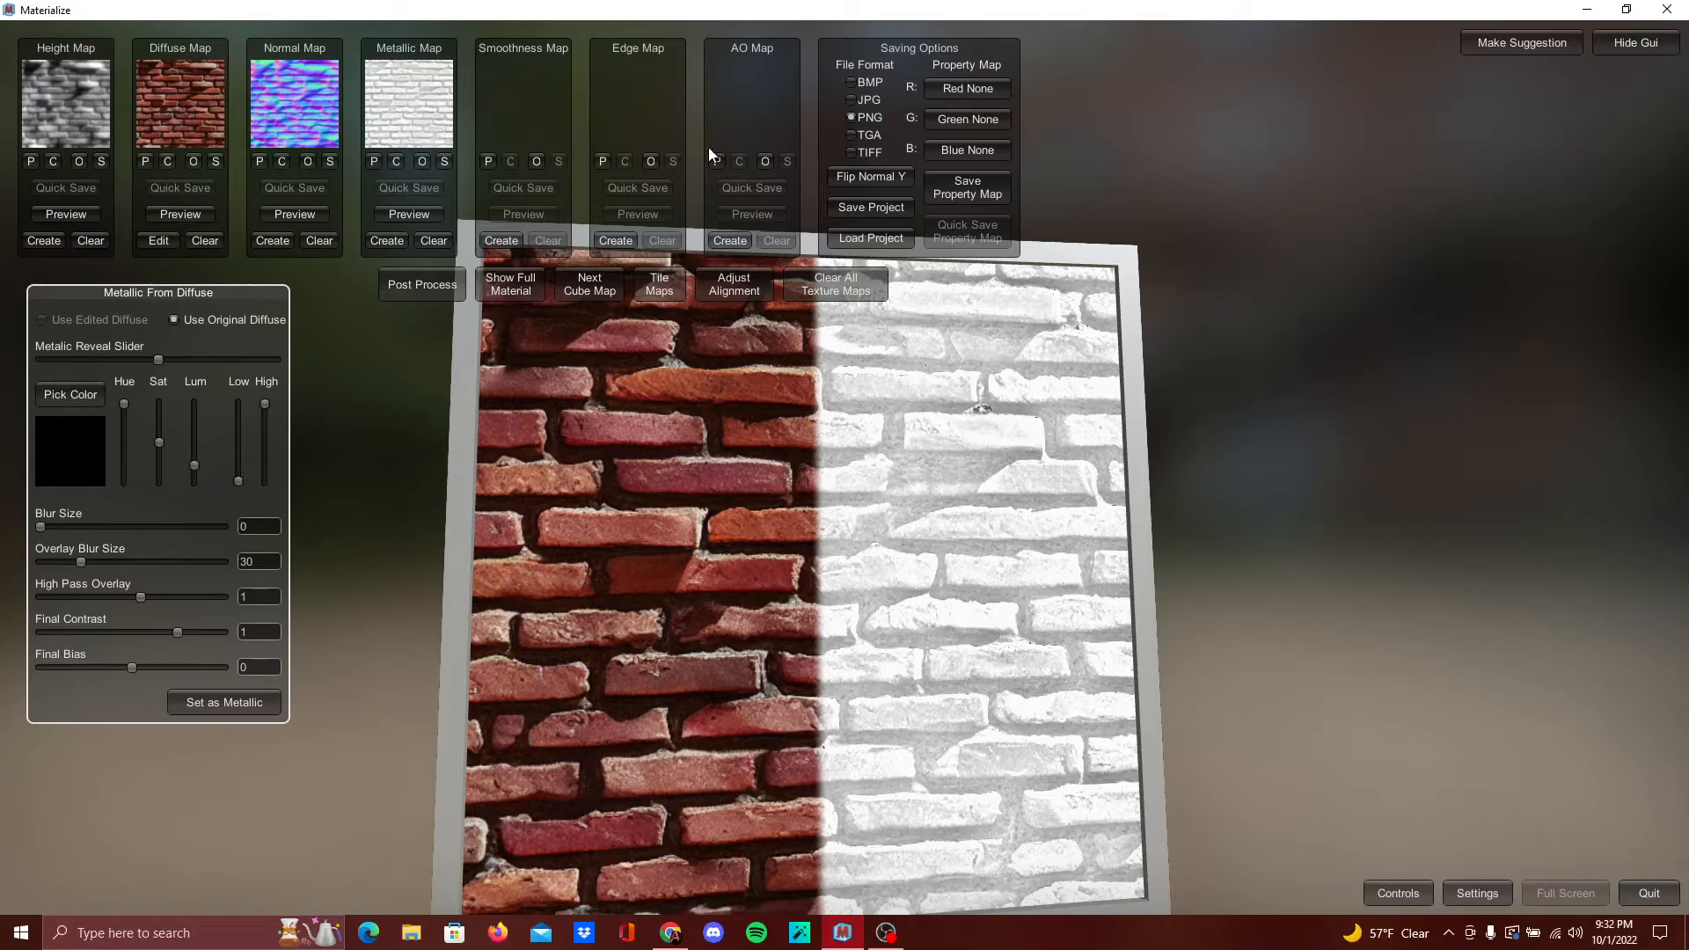
{"action": "left_click", "coordinate": [737, 240]}
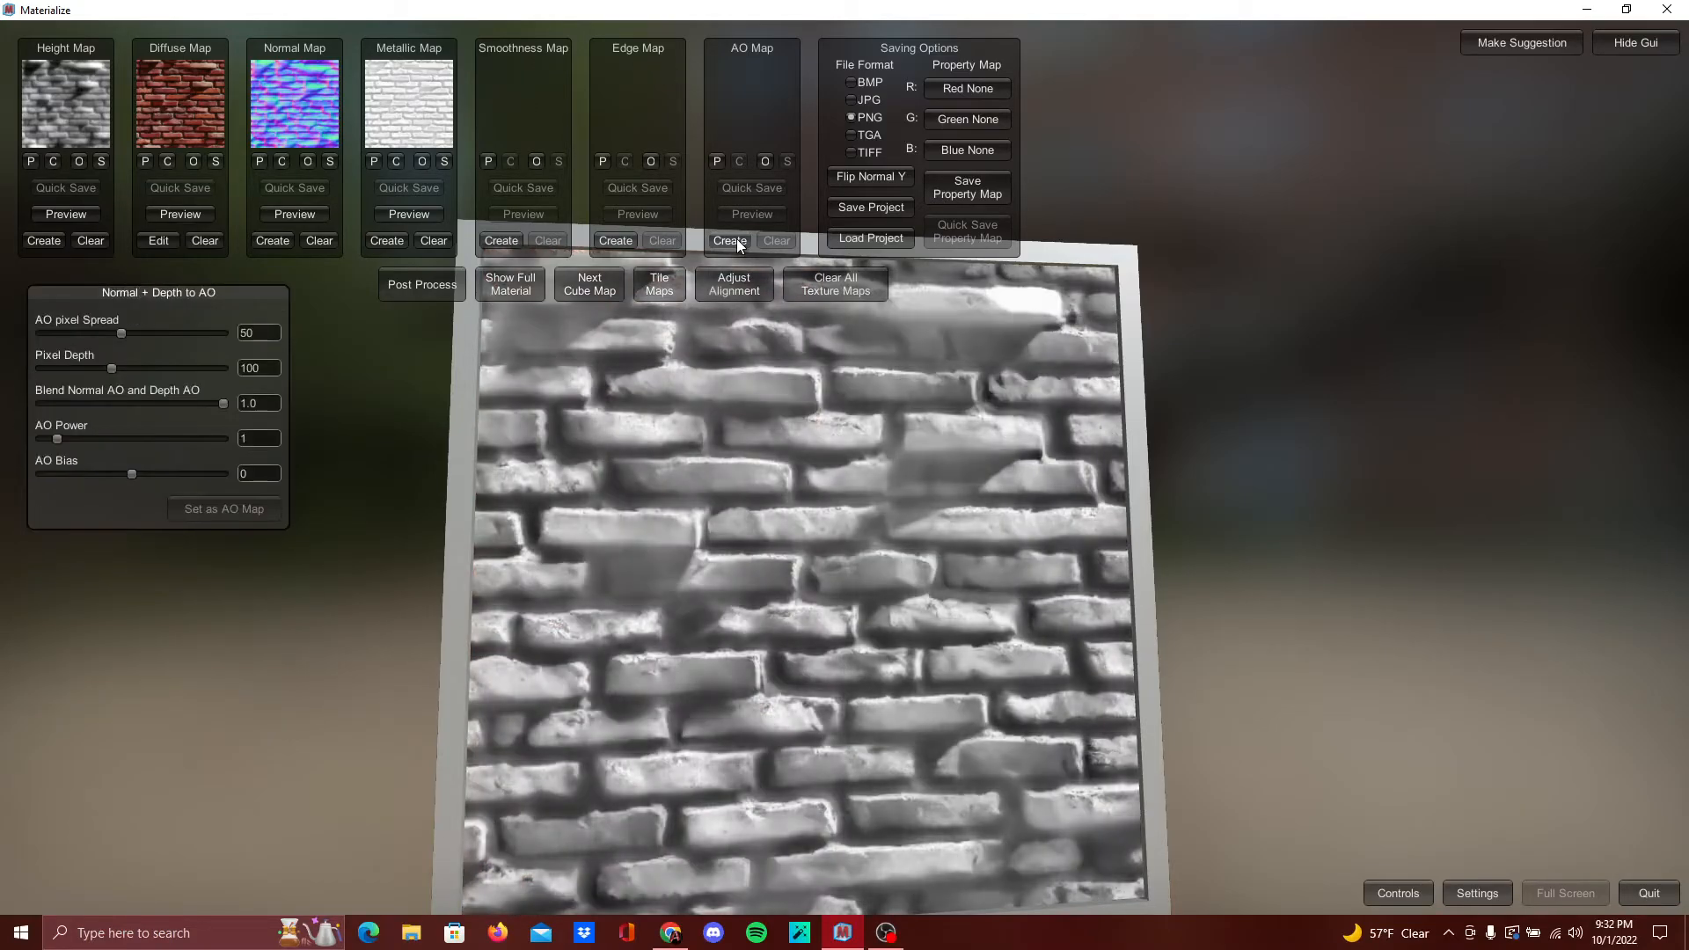
{"action": "left_click", "coordinate": [232, 511]}
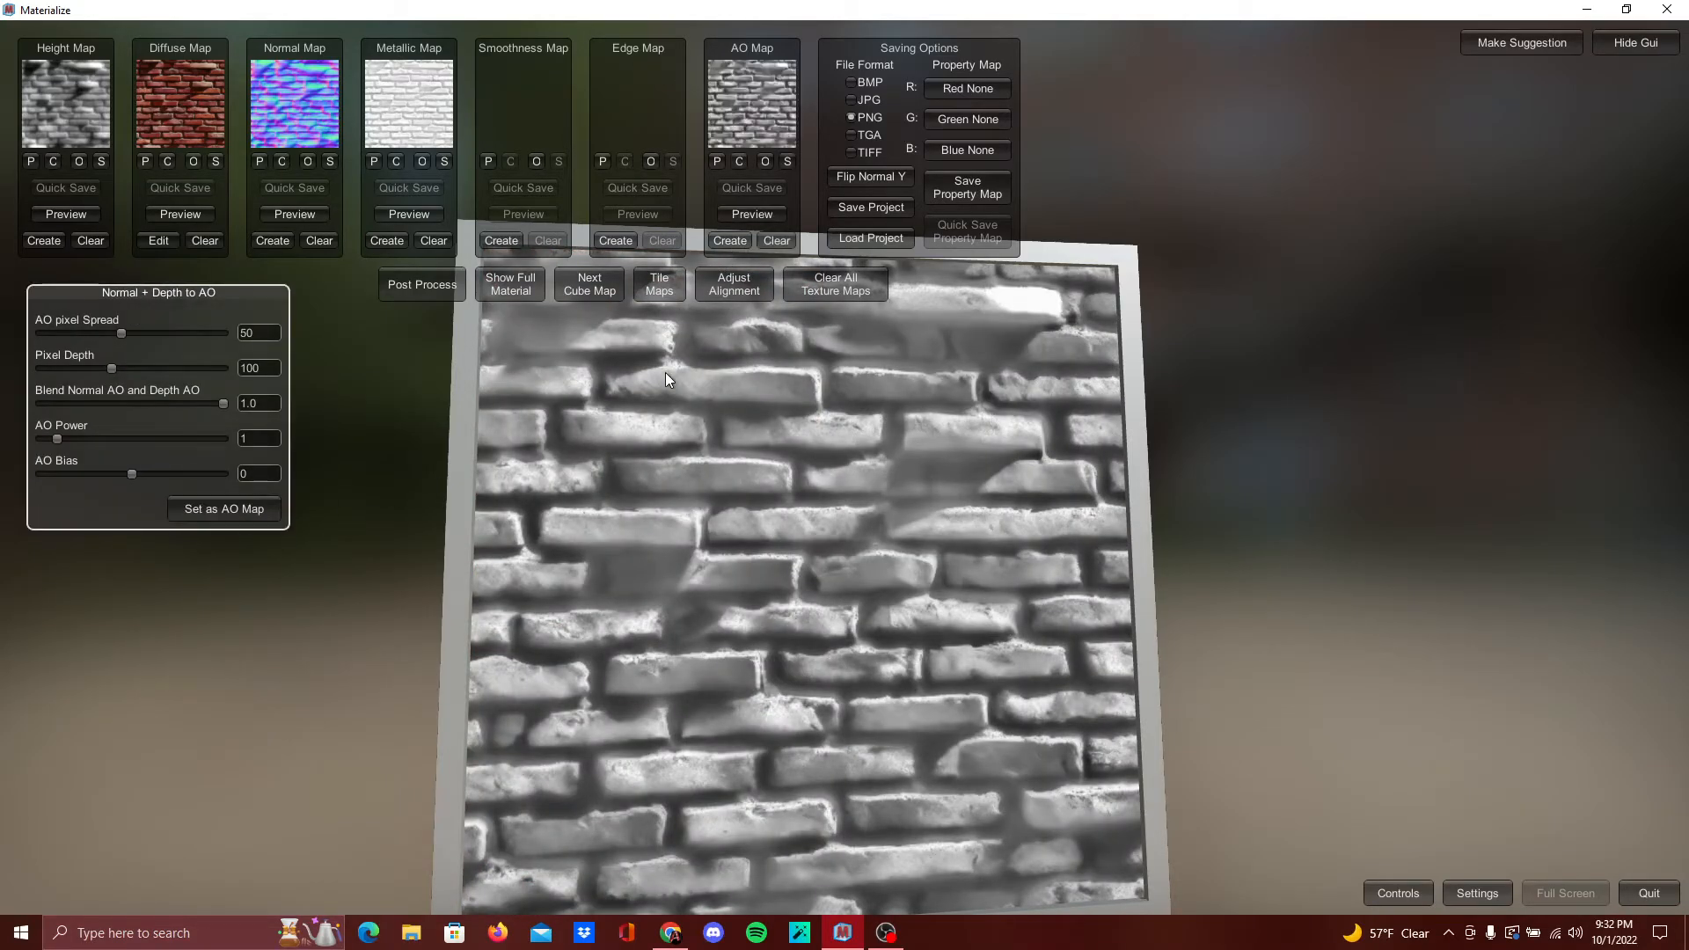
Preview the full brick material on the cube, and recreate the height map with a final contrast of about 0.92
{"action": "left_click", "coordinate": [508, 284]}
{"action": "left_click_drag", "start_coordinate": [1160, 462], "coordinate": [526, 458]}
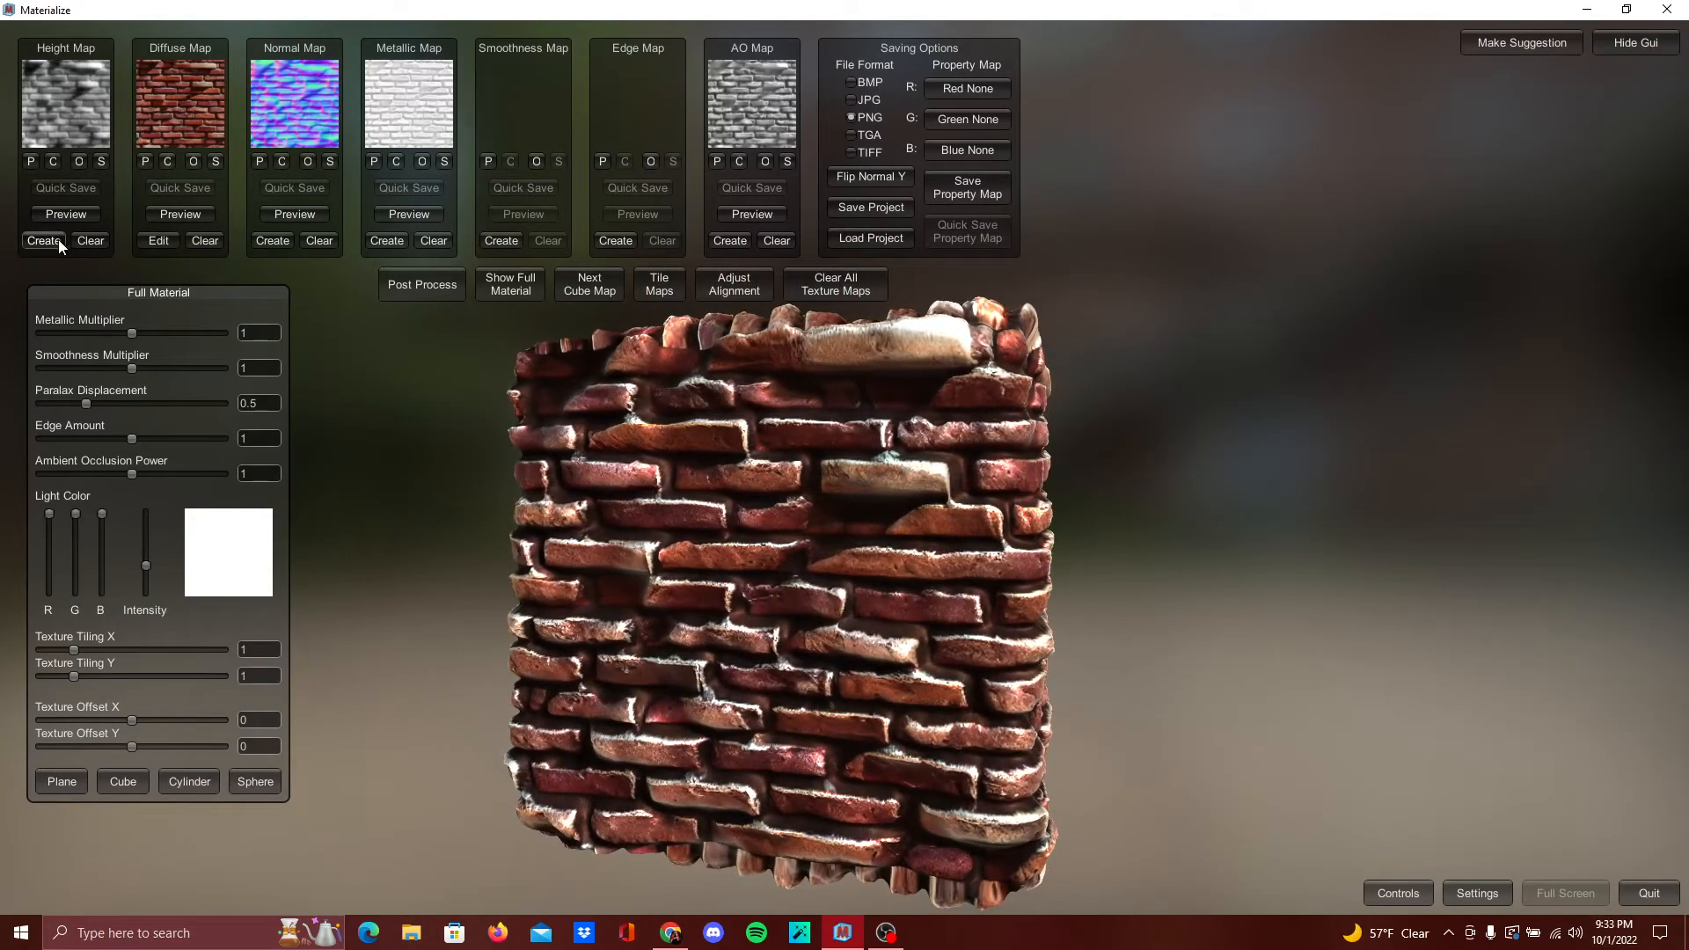
{"action": "left_click", "coordinate": [44, 240]}
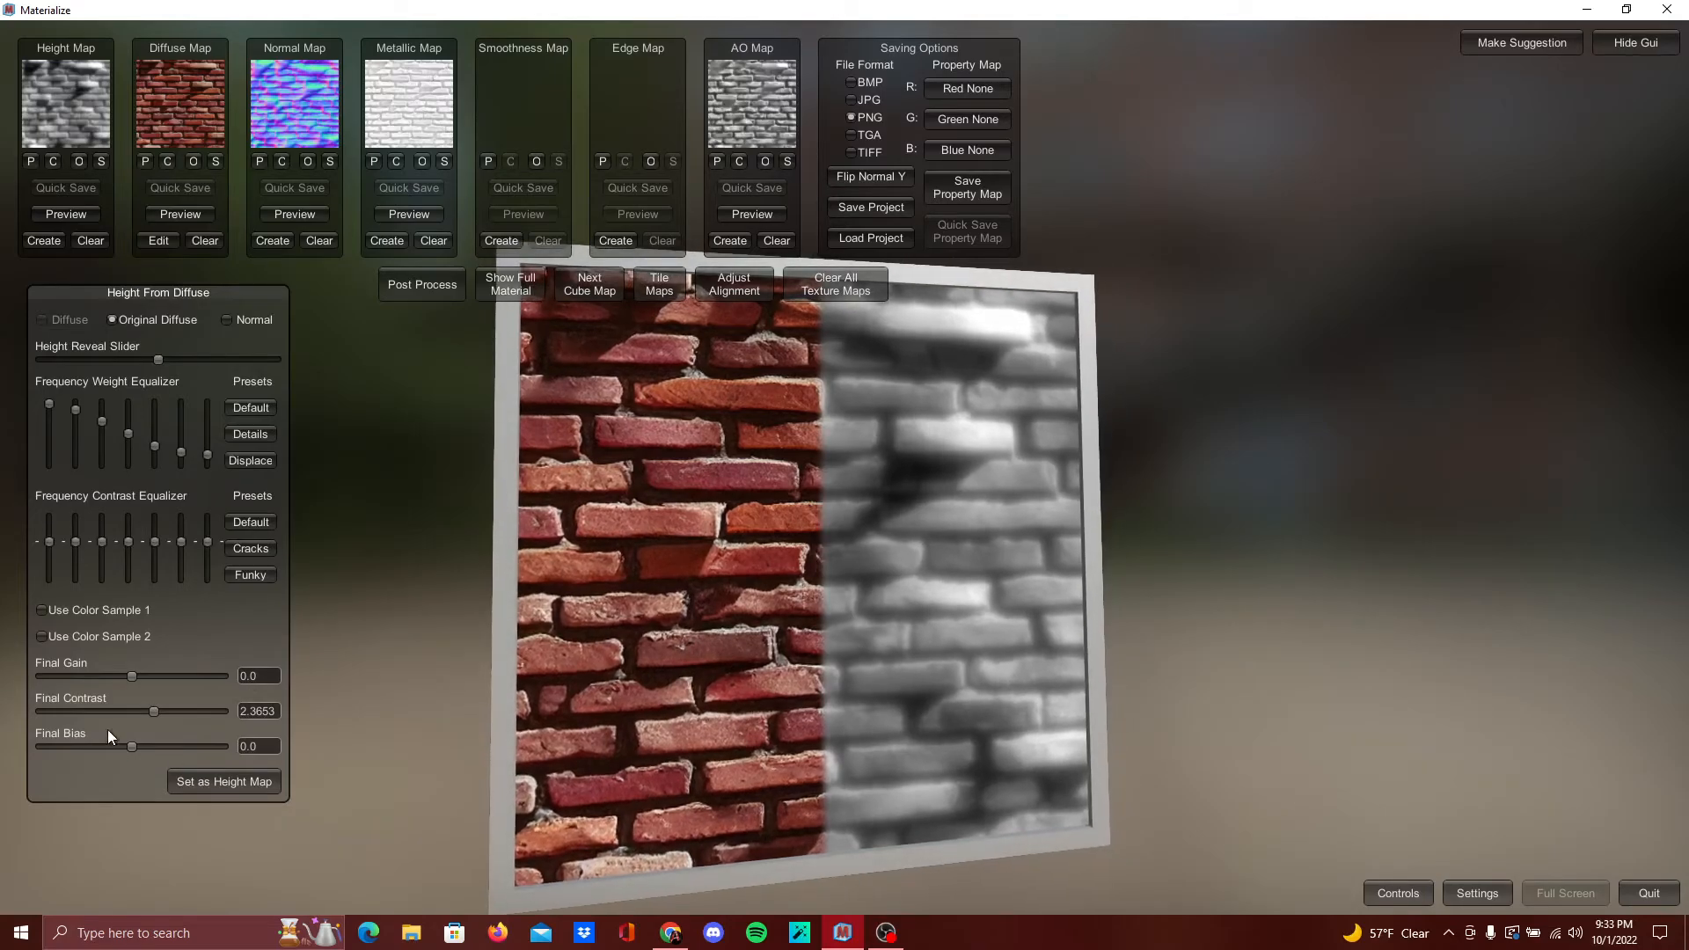
{"action": "left_click_drag", "start_coordinate": [152, 711], "coordinate": [169, 710]}
{"action": "left_click_drag", "start_coordinate": [160, 710], "coordinate": [139, 710]}
{"action": "left_click", "coordinate": [218, 787]}
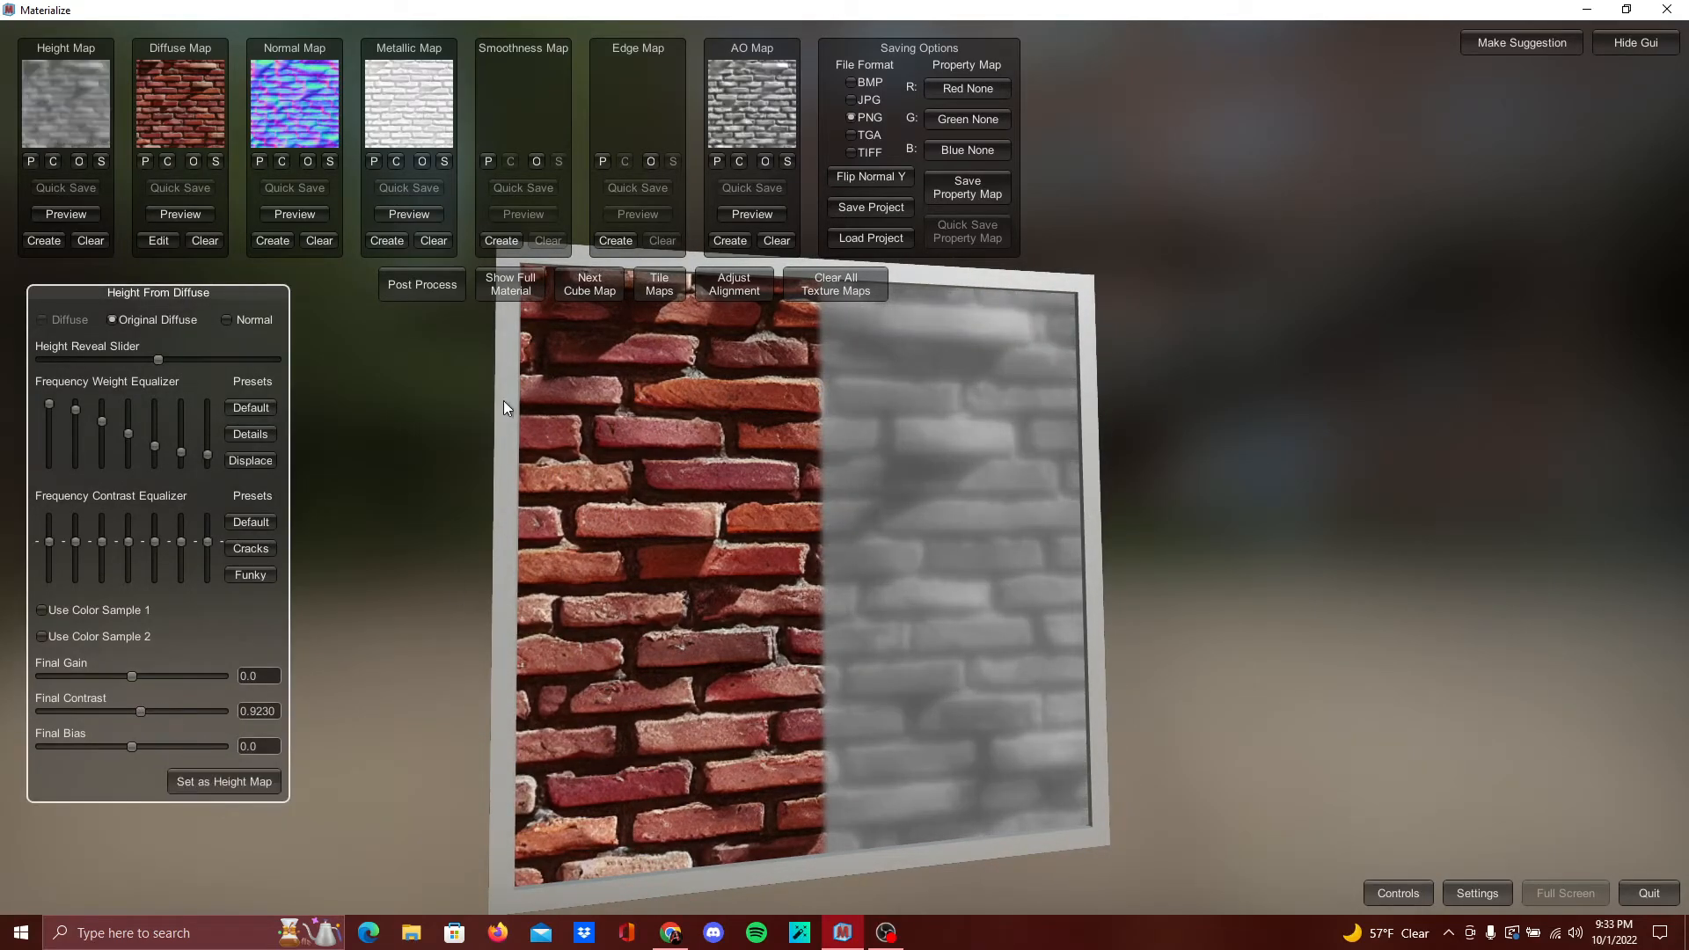
Preview the full material, and make the maps tileable with an edge falloff of 1, checking the pattern at about 2.04 texture tiling
{"action": "left_click", "coordinate": [486, 279]}
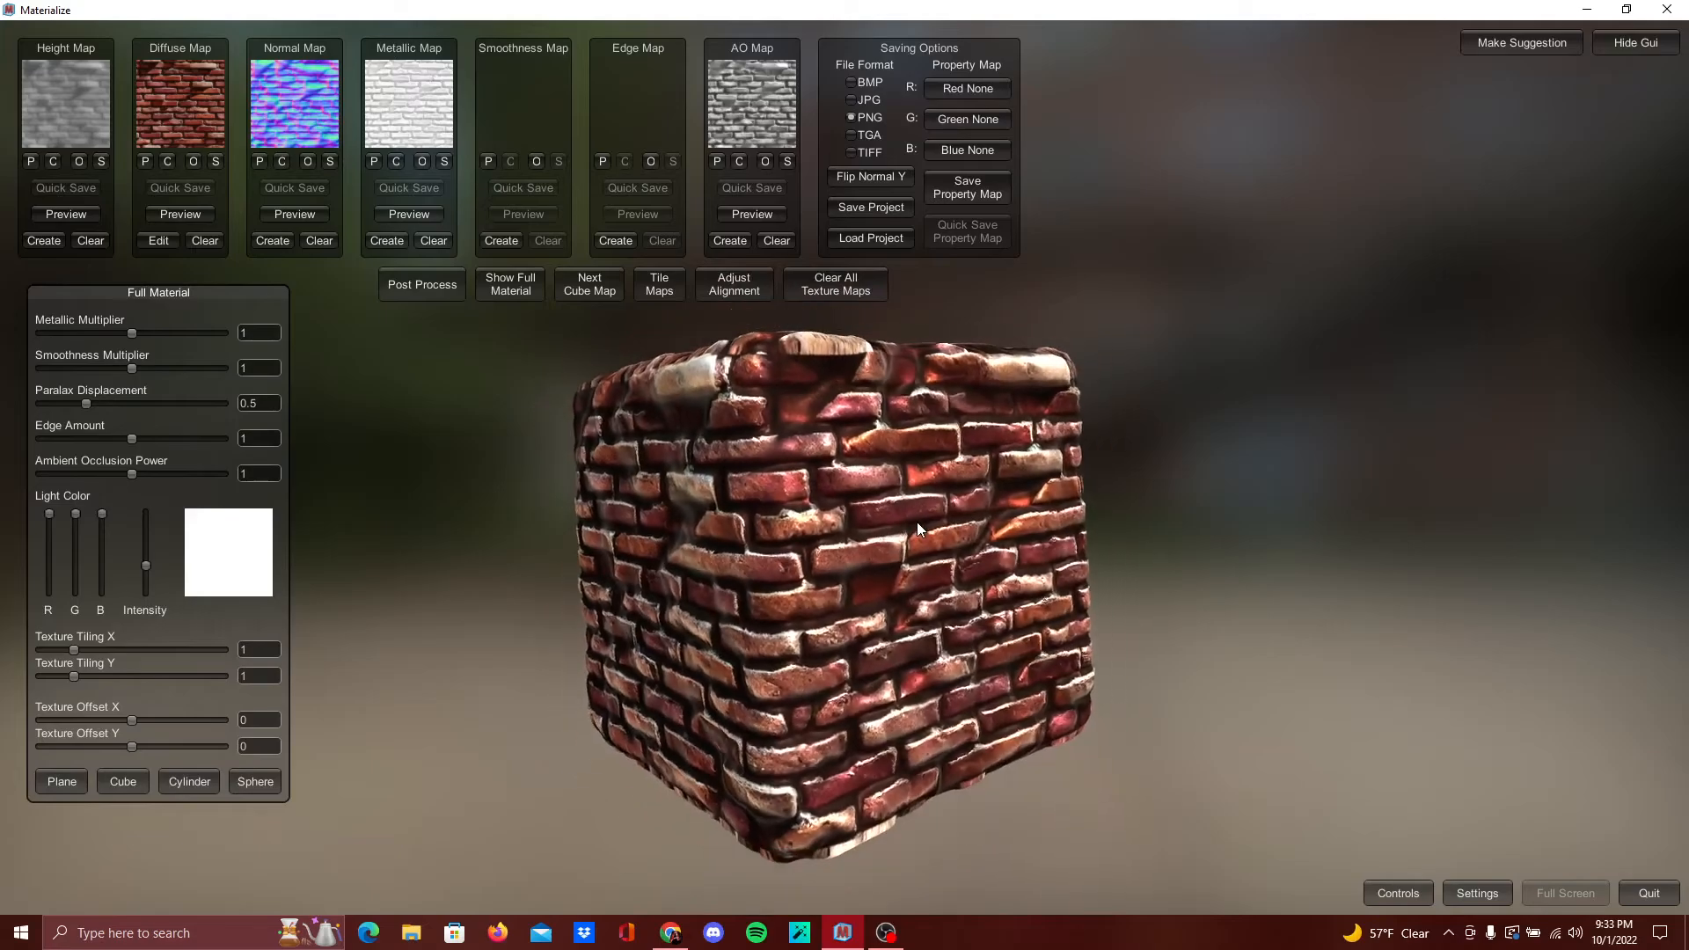
{"action": "left_click_drag", "start_coordinate": [883, 561], "coordinate": [863, 621]}
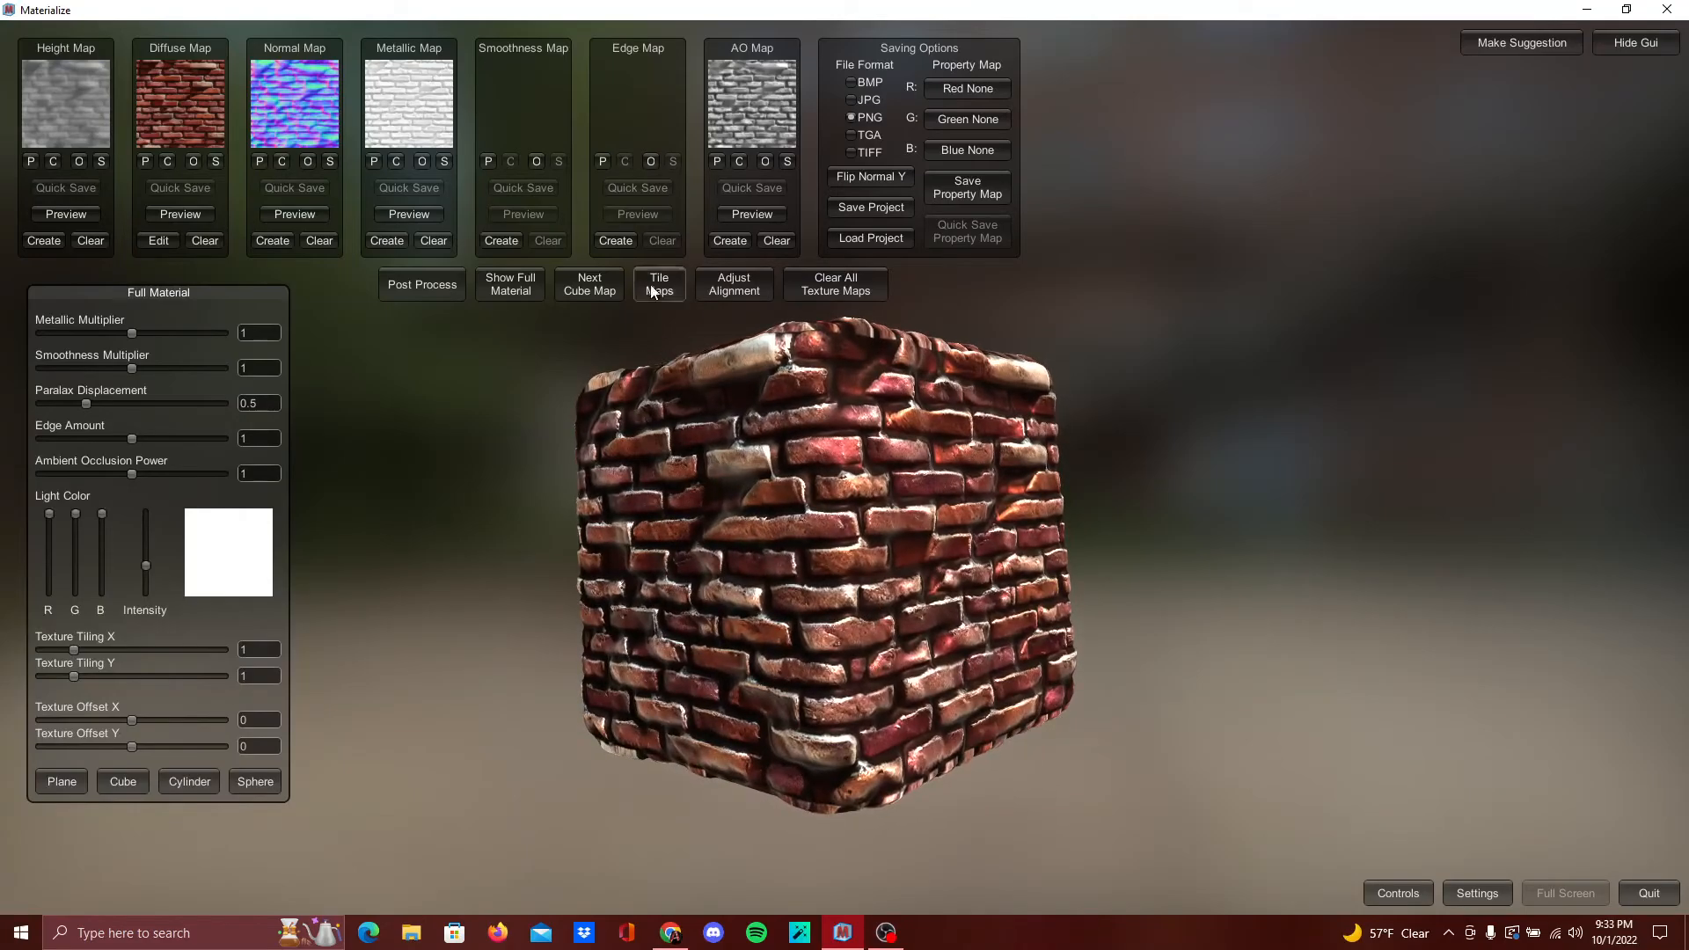
{"action": "left_click", "coordinate": [653, 289]}
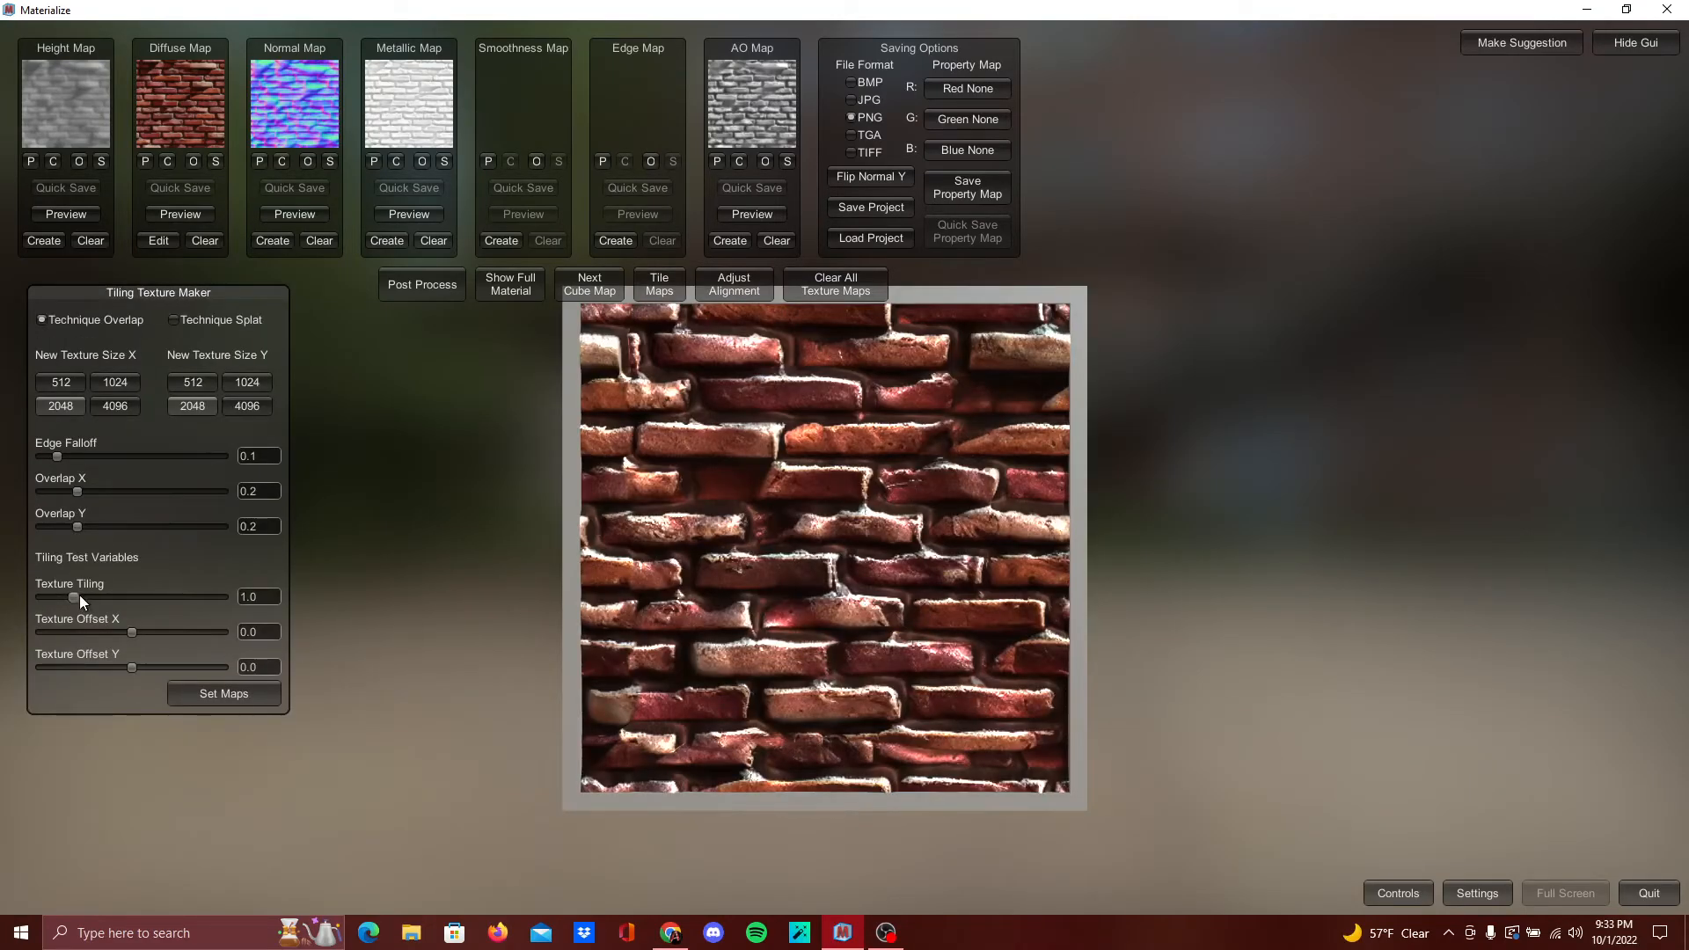
{"action": "left_click_drag", "start_coordinate": [79, 595], "coordinate": [118, 595]}
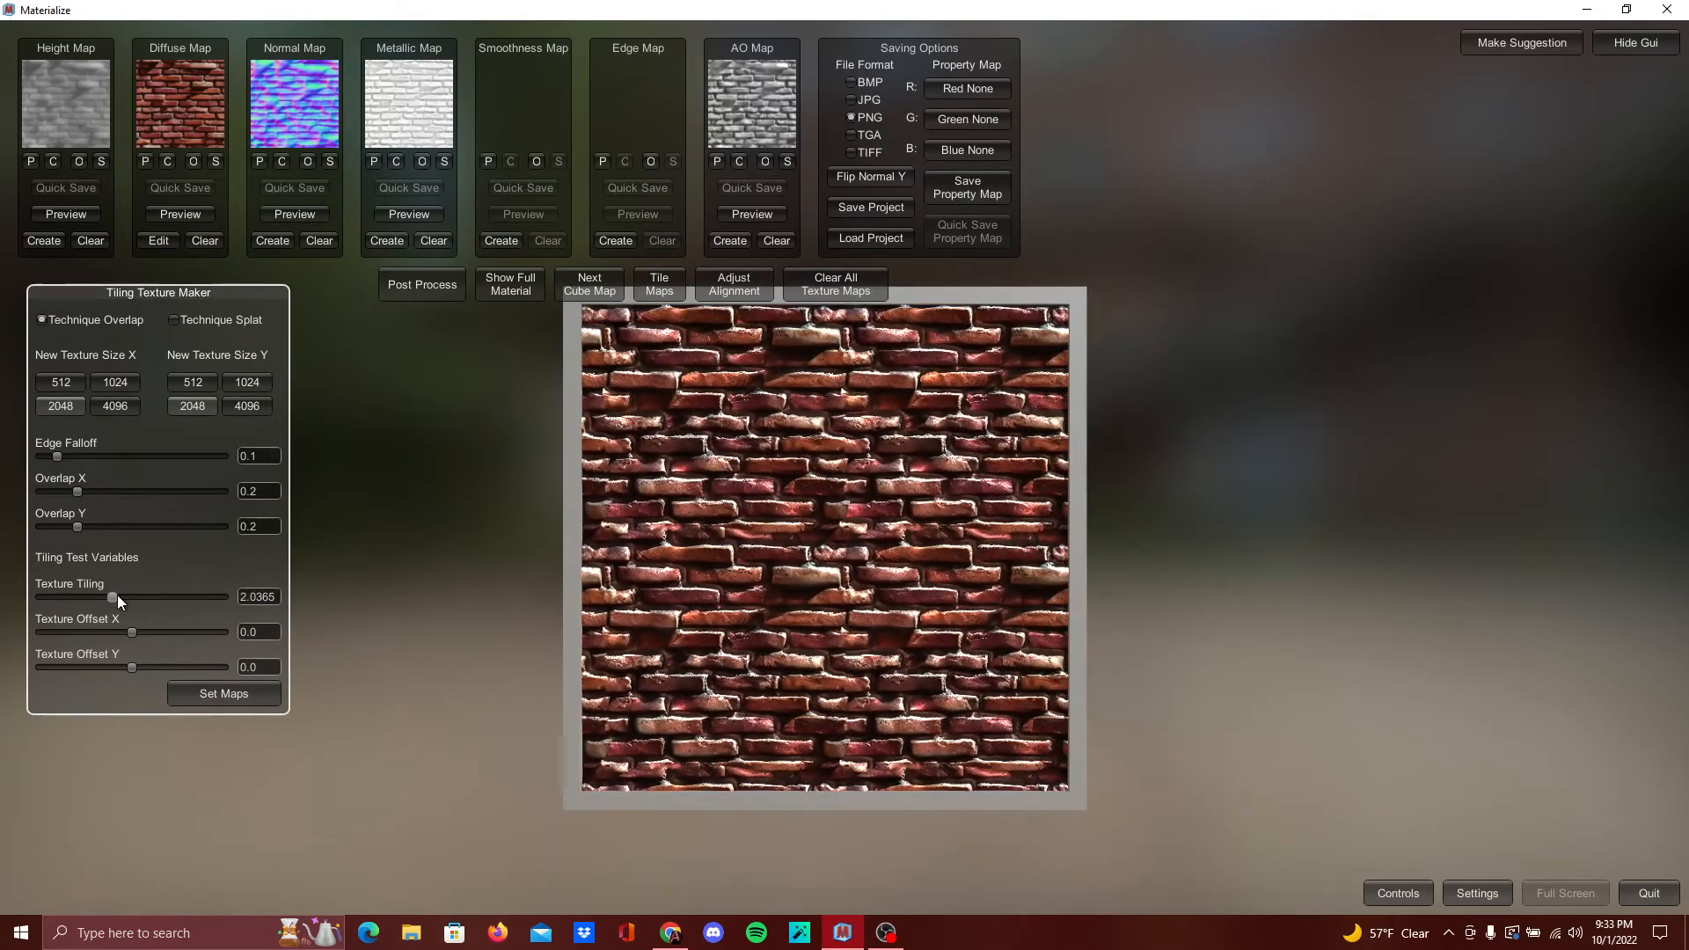
{"action": "left_click_drag", "start_coordinate": [1047, 526], "coordinate": [366, 551]}
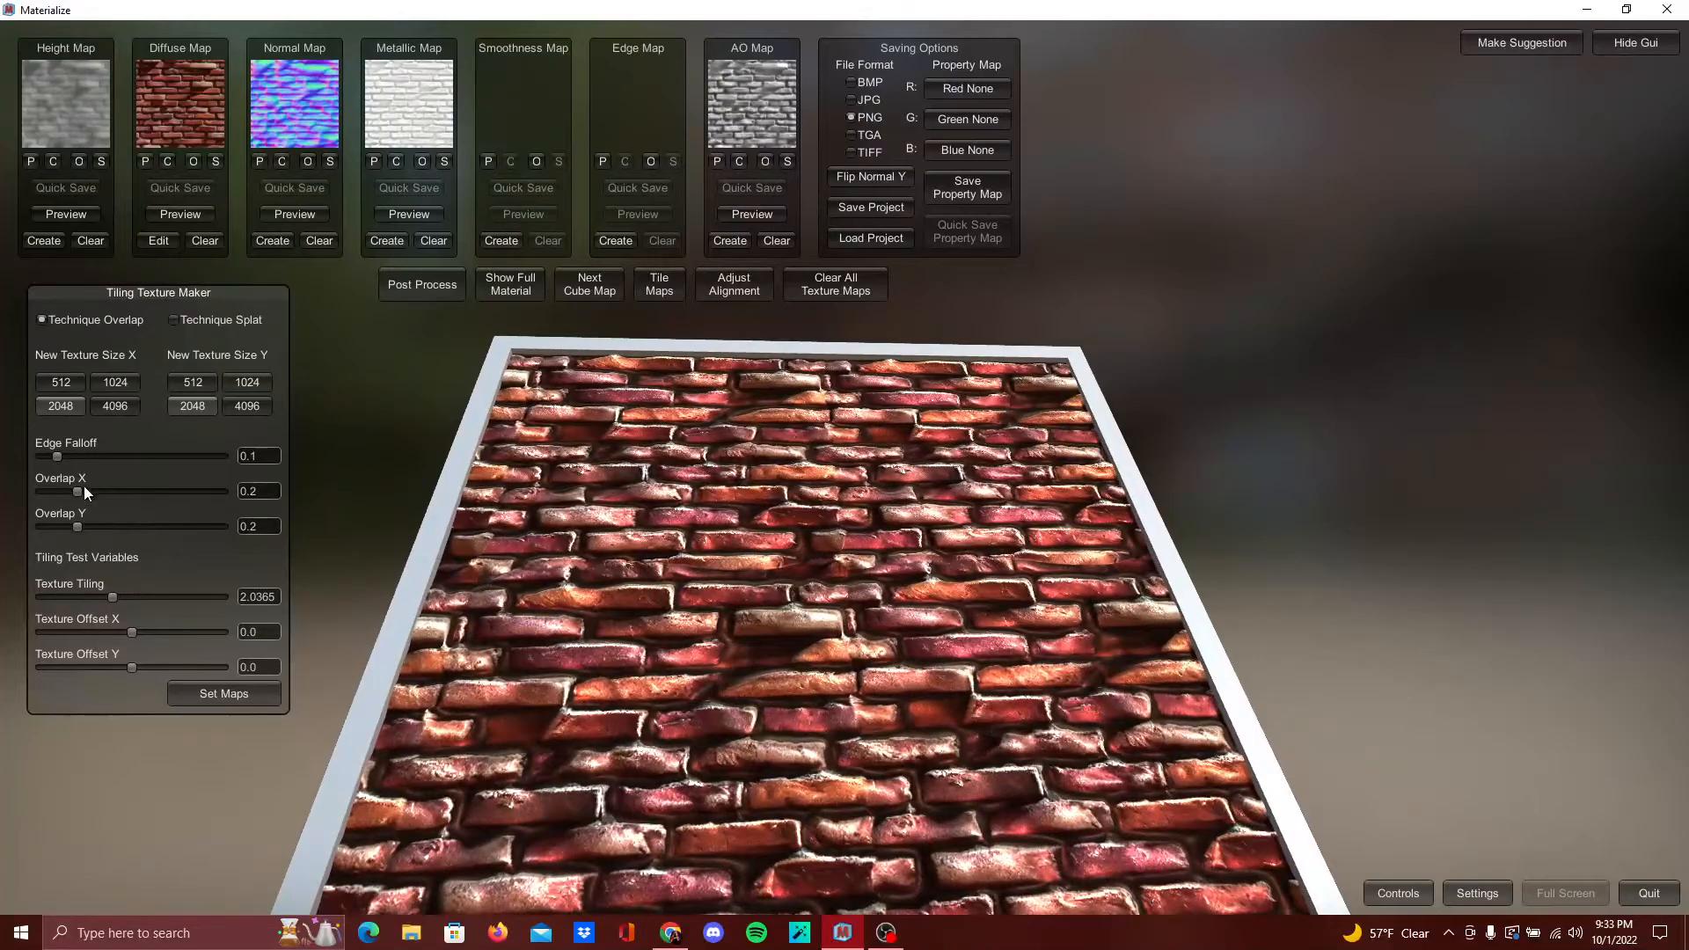
{"action": "left_click_drag", "start_coordinate": [60, 458], "coordinate": [296, 452]}
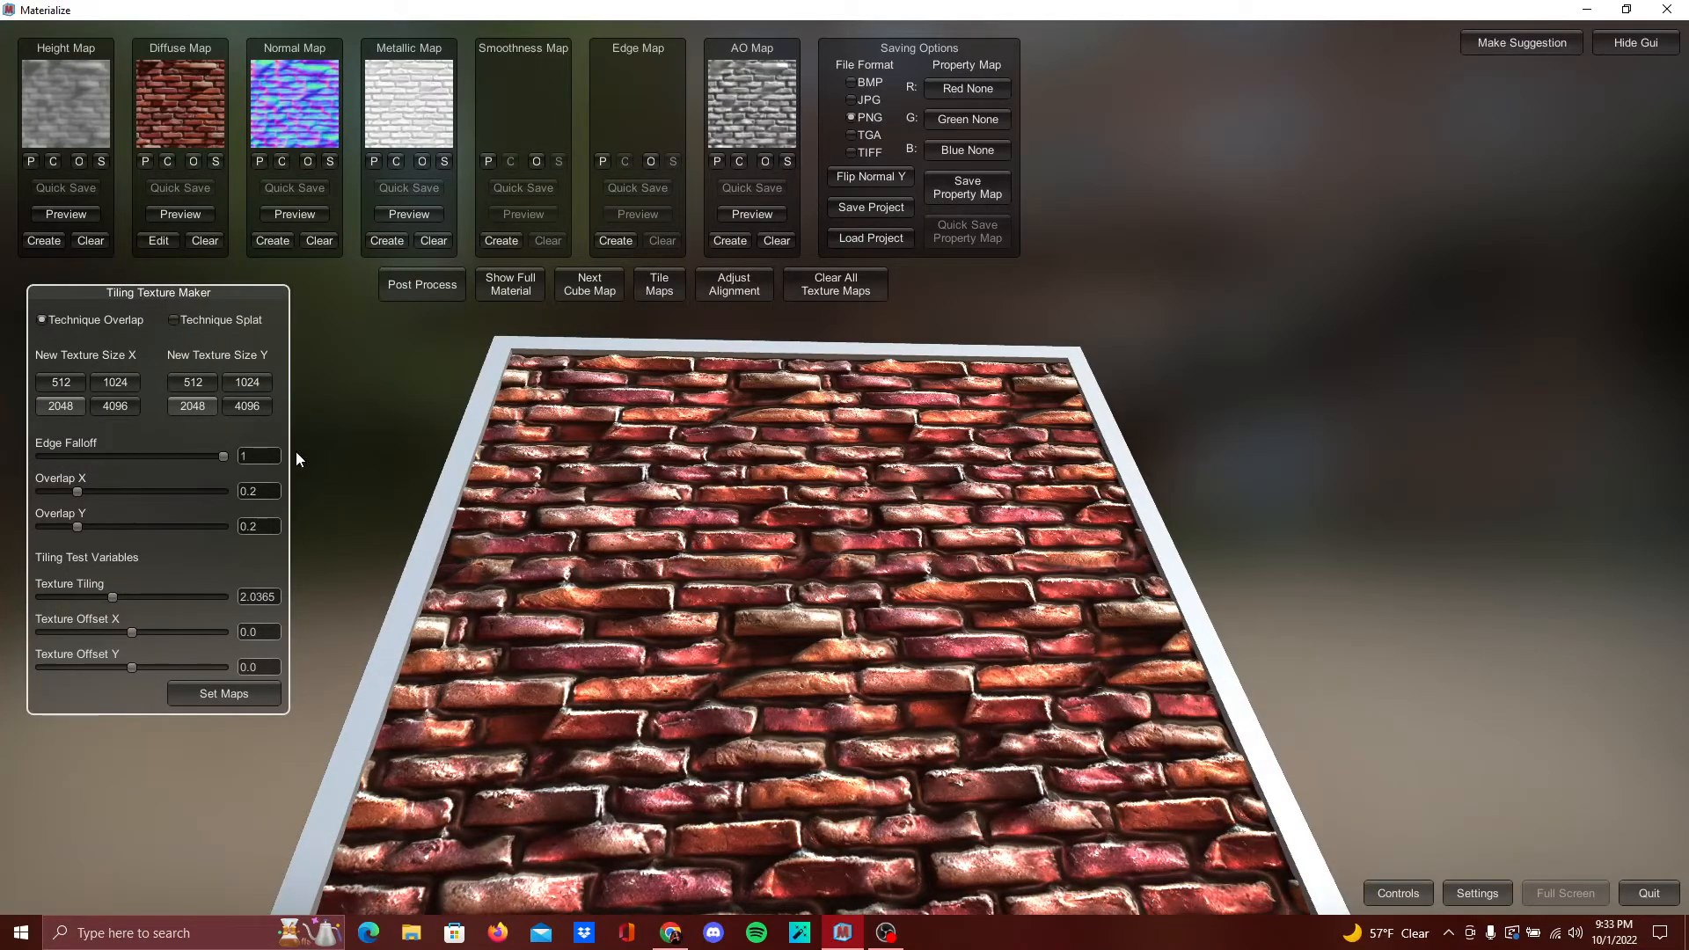
{"action": "left_click_drag", "start_coordinate": [702, 495], "coordinate": [519, 609]}
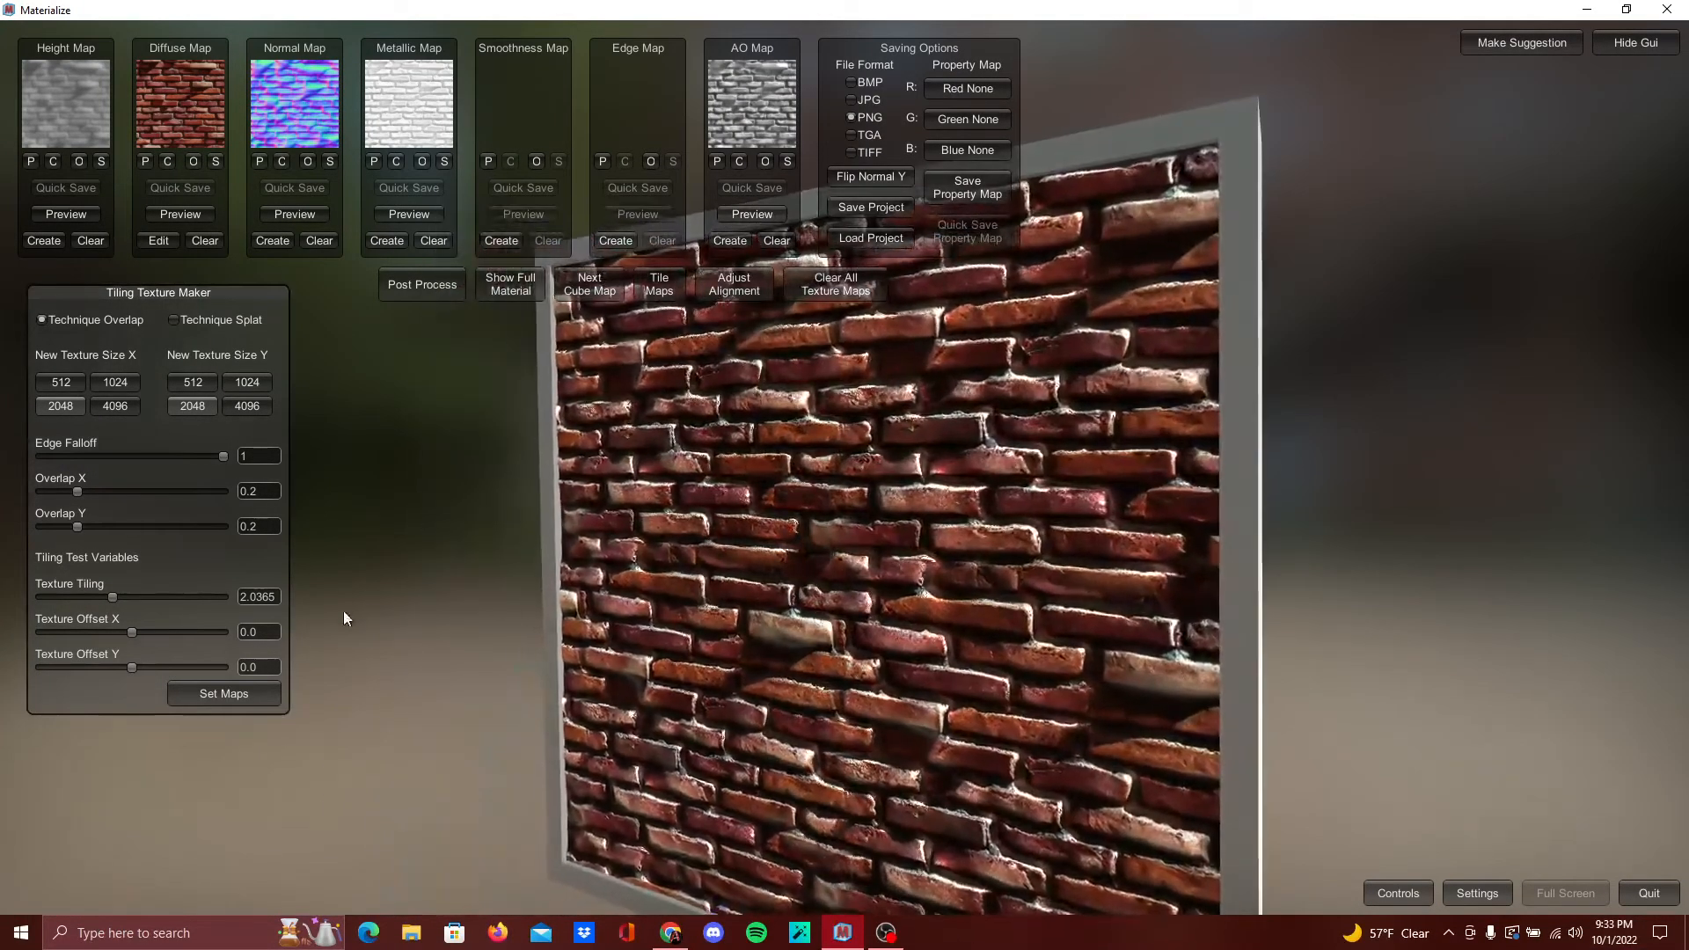
{"action": "left_click", "coordinate": [221, 693]}
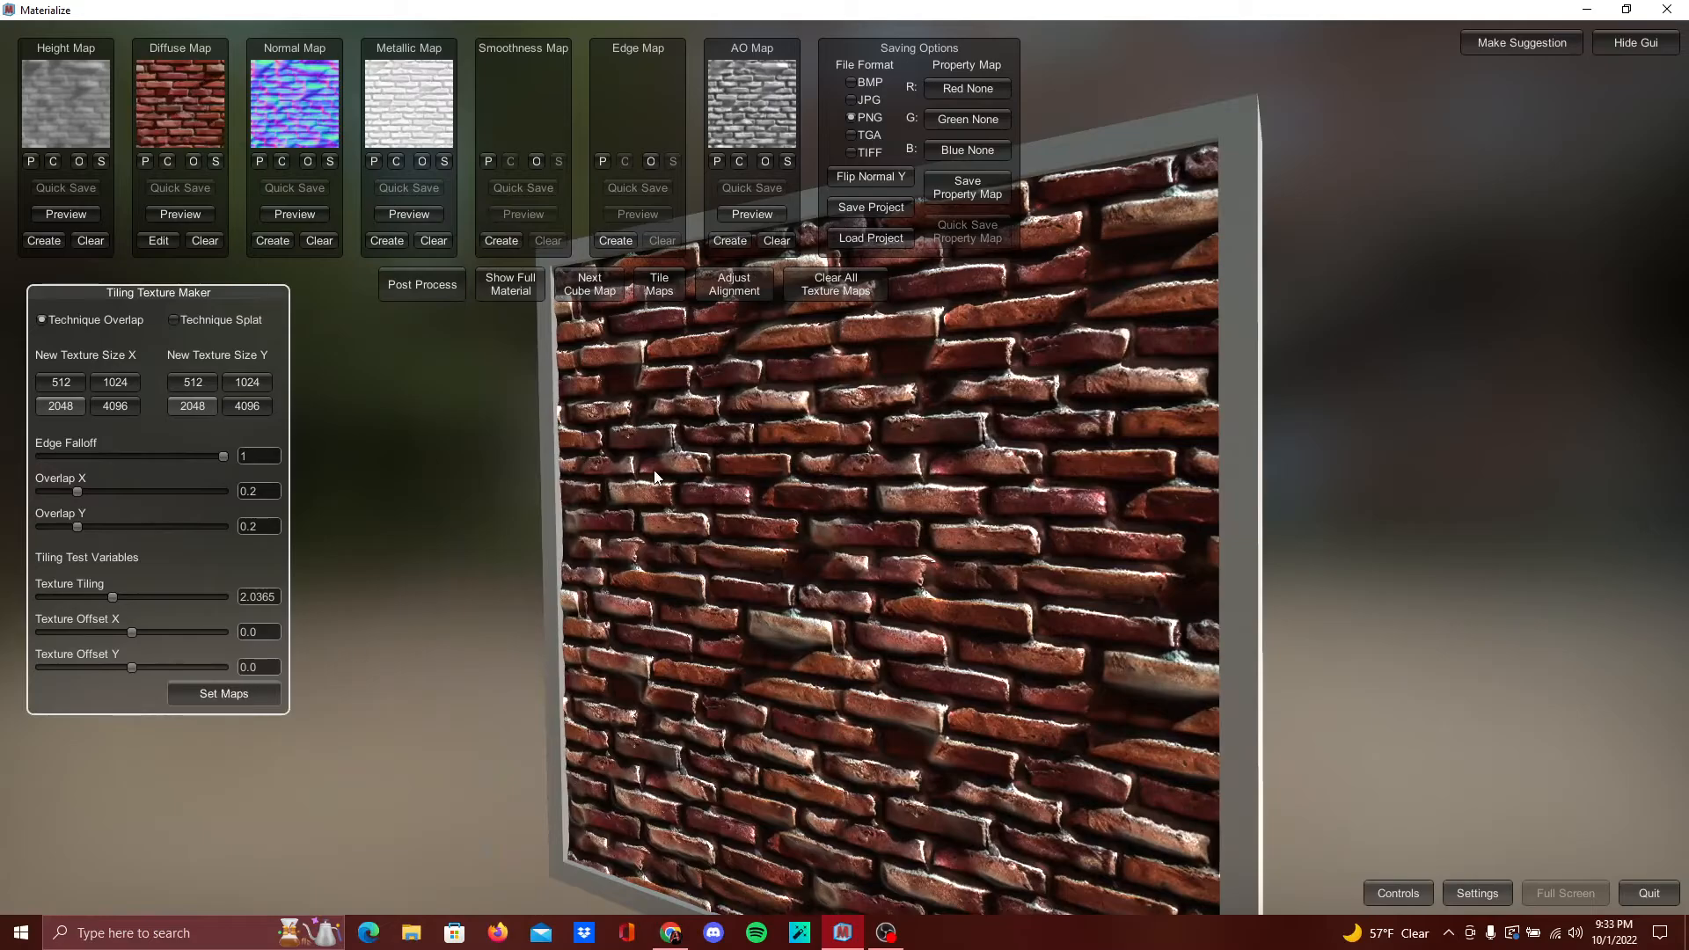
Show the full material on the cube with texture tiling X and Y both set to 3
{"action": "left_click", "coordinate": [505, 281]}
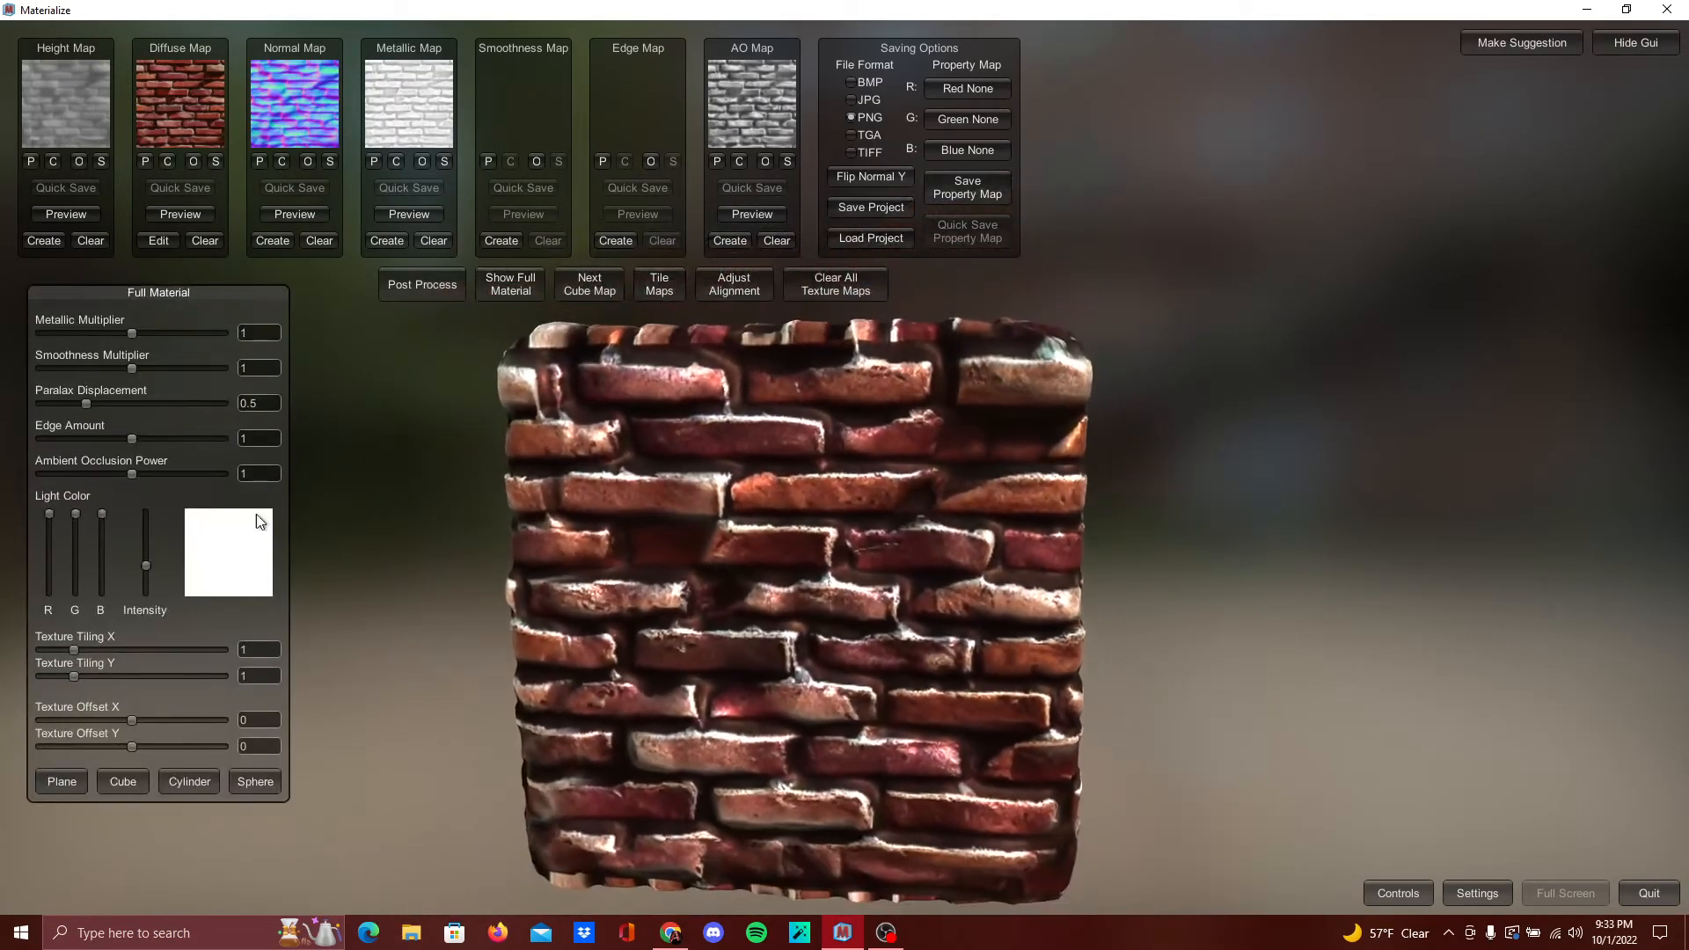
{"action": "left_click", "coordinate": [273, 653]}
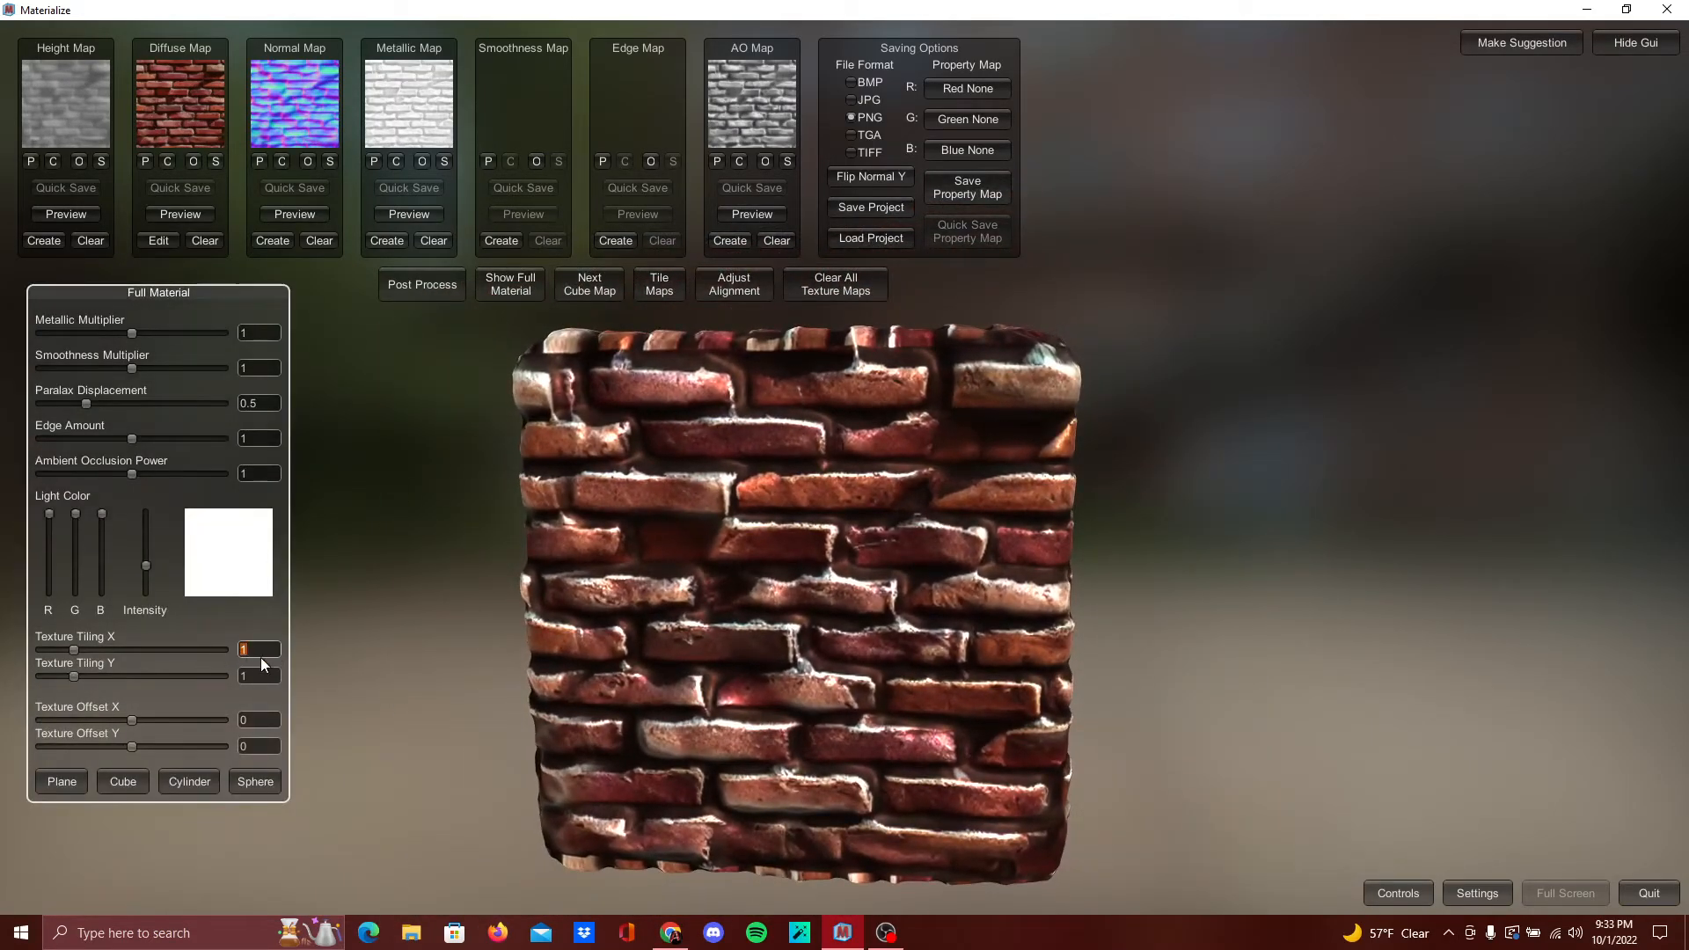
{"action": "type", "text": "3"}
{"action": "left_click", "coordinate": [253, 676]}
{"action": "key", "text": "BackSpace"}
{"action": "type", "text": "3"}
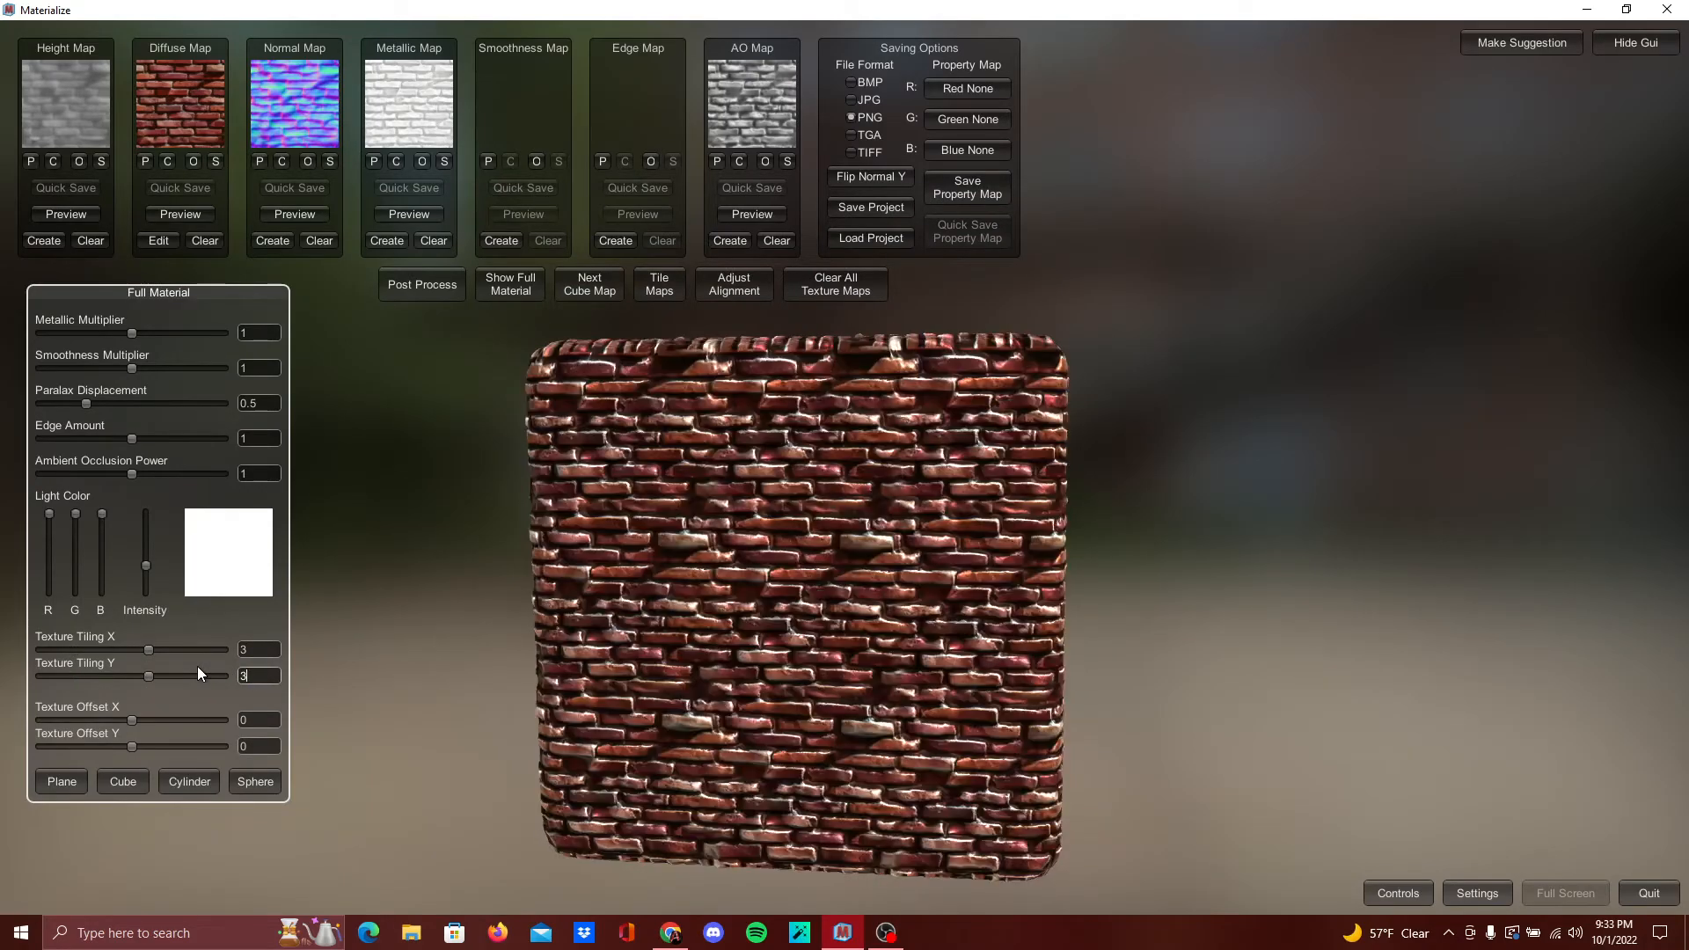
Clear the metallic map and inspect the full brick material on the cube without it
{"action": "left_click_drag", "start_coordinate": [949, 564], "coordinate": [479, 245]}
{"action": "left_click", "coordinate": [432, 243]}
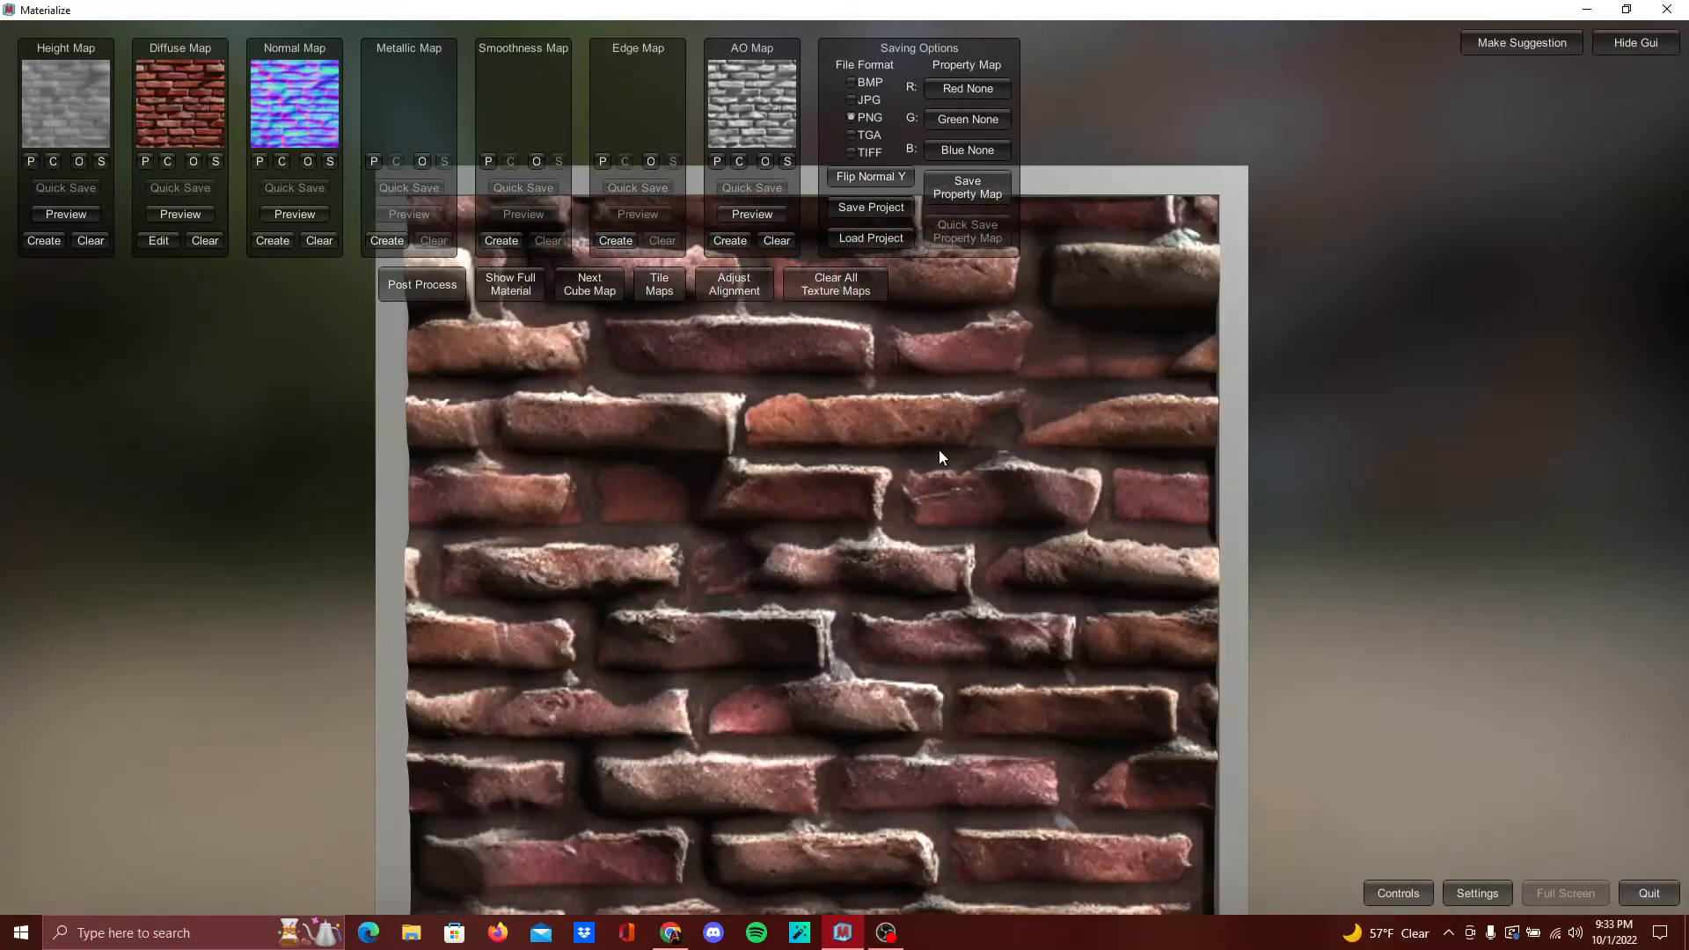
{"action": "left_click", "coordinate": [512, 286]}
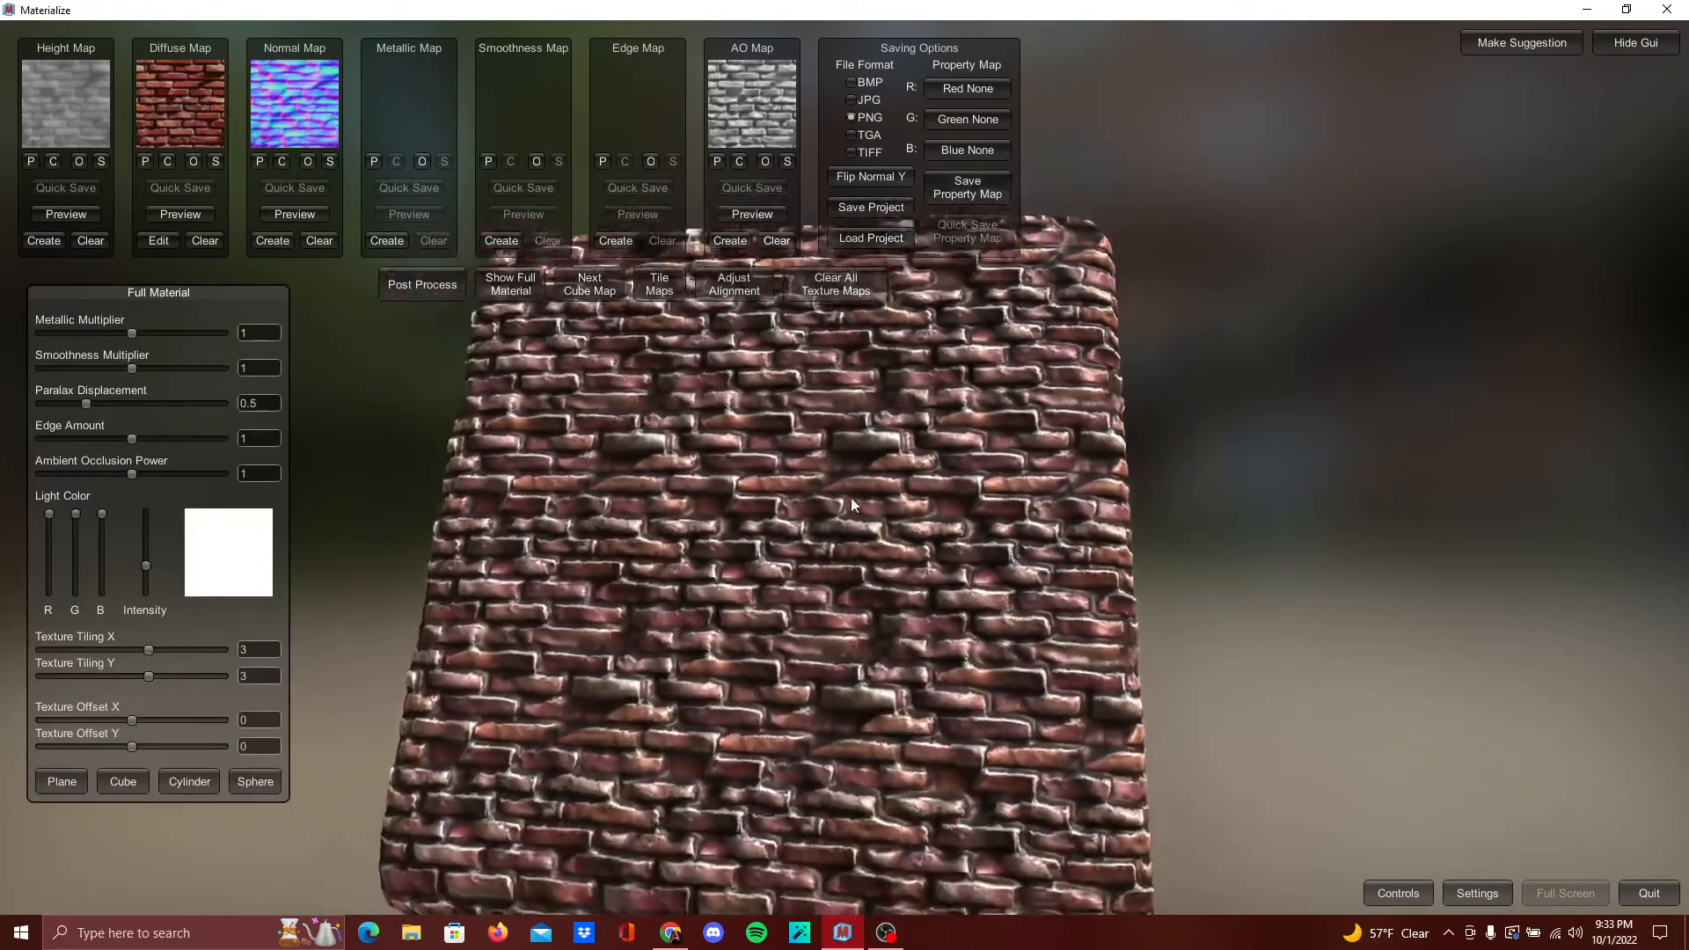
{"action": "left_click_drag", "start_coordinate": [852, 505], "coordinate": [1074, 419]}
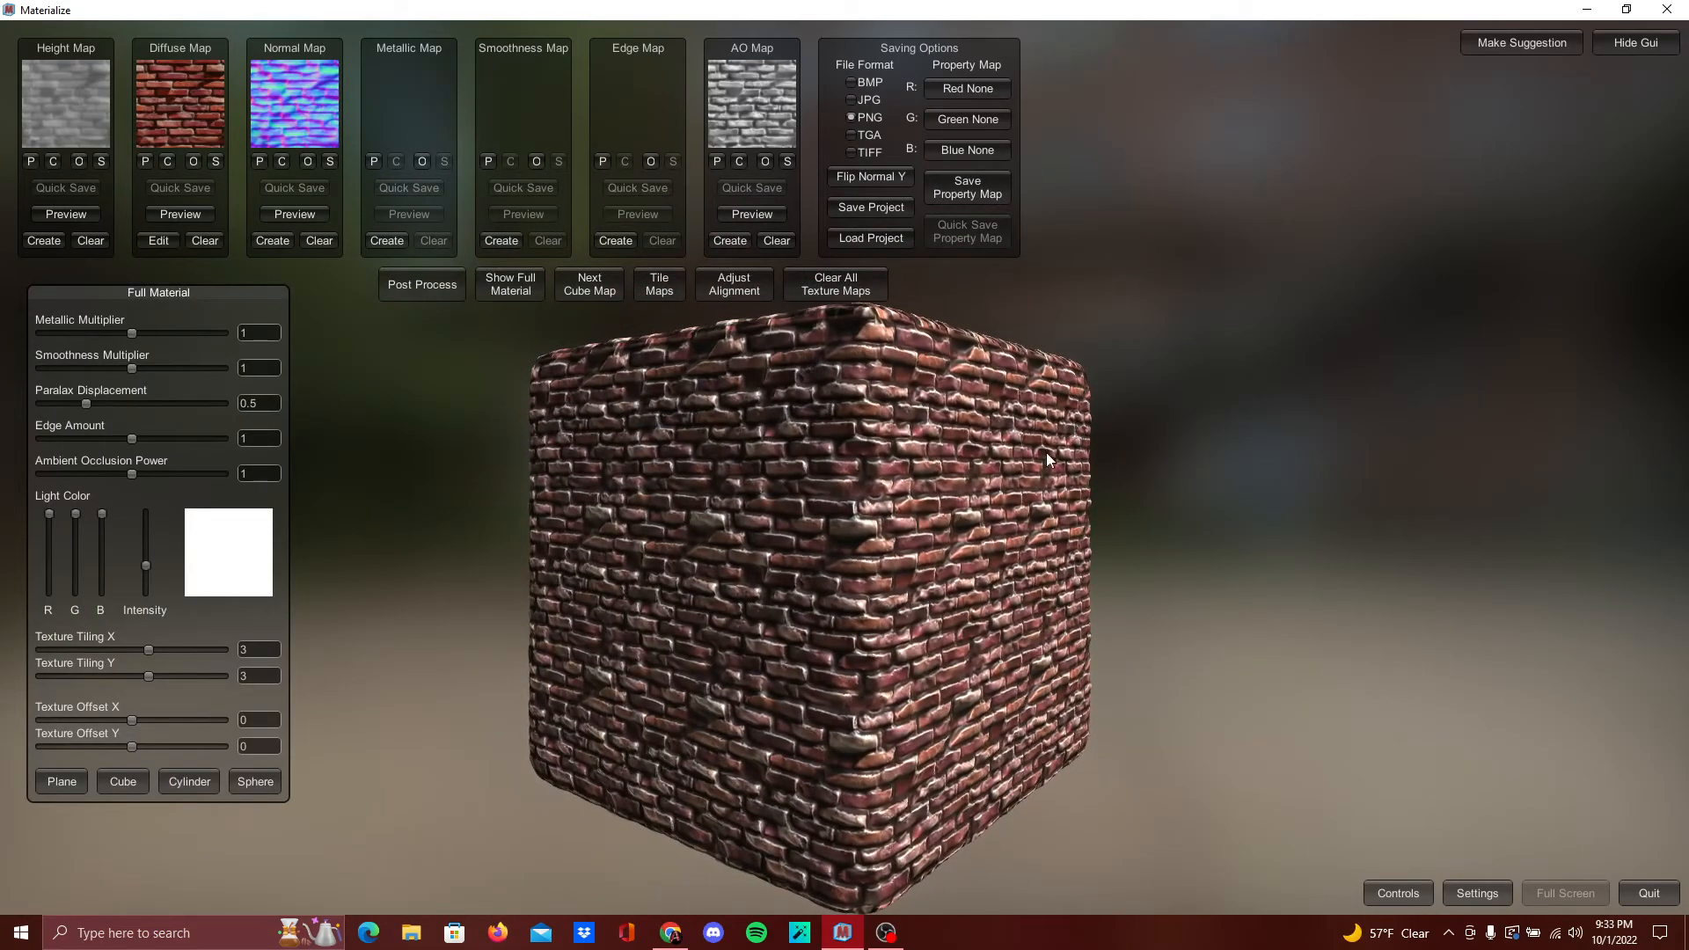
{"action": "scroll", "coordinate": [1026, 475], "scroll_direction": "up", "scroll_amount": 4}
{"action": "left_click_drag", "start_coordinate": [998, 505], "coordinate": [980, 489]}
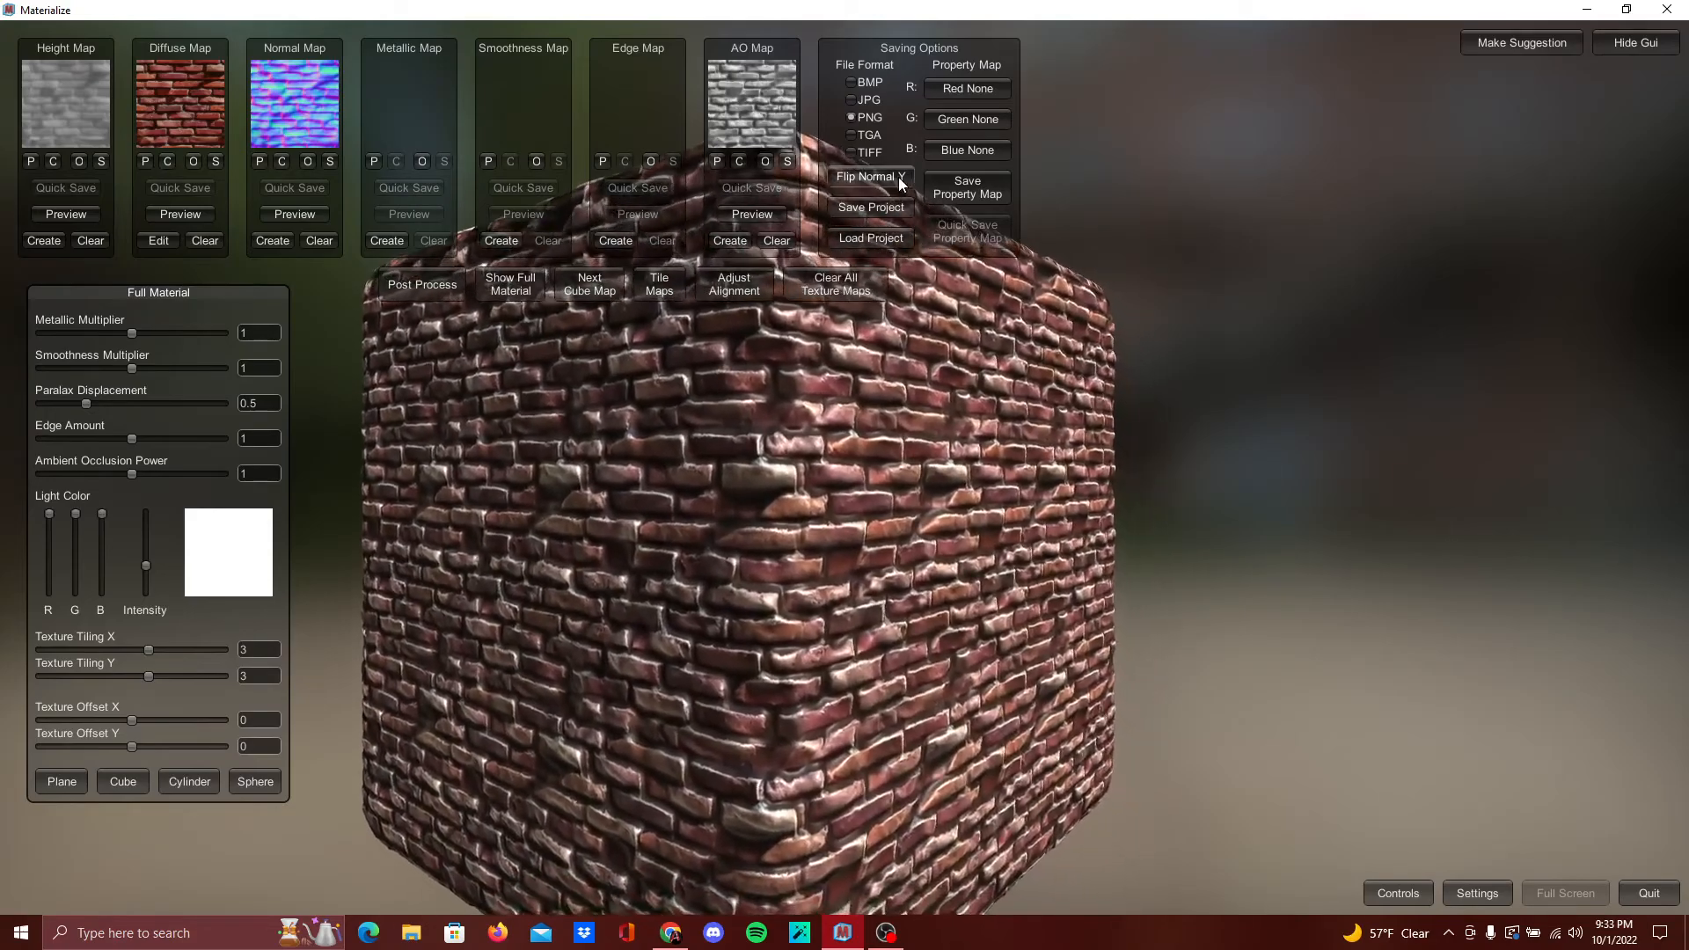
Save the project in the Images folder under the name Bricks
{"action": "left_click", "coordinate": [884, 211]}
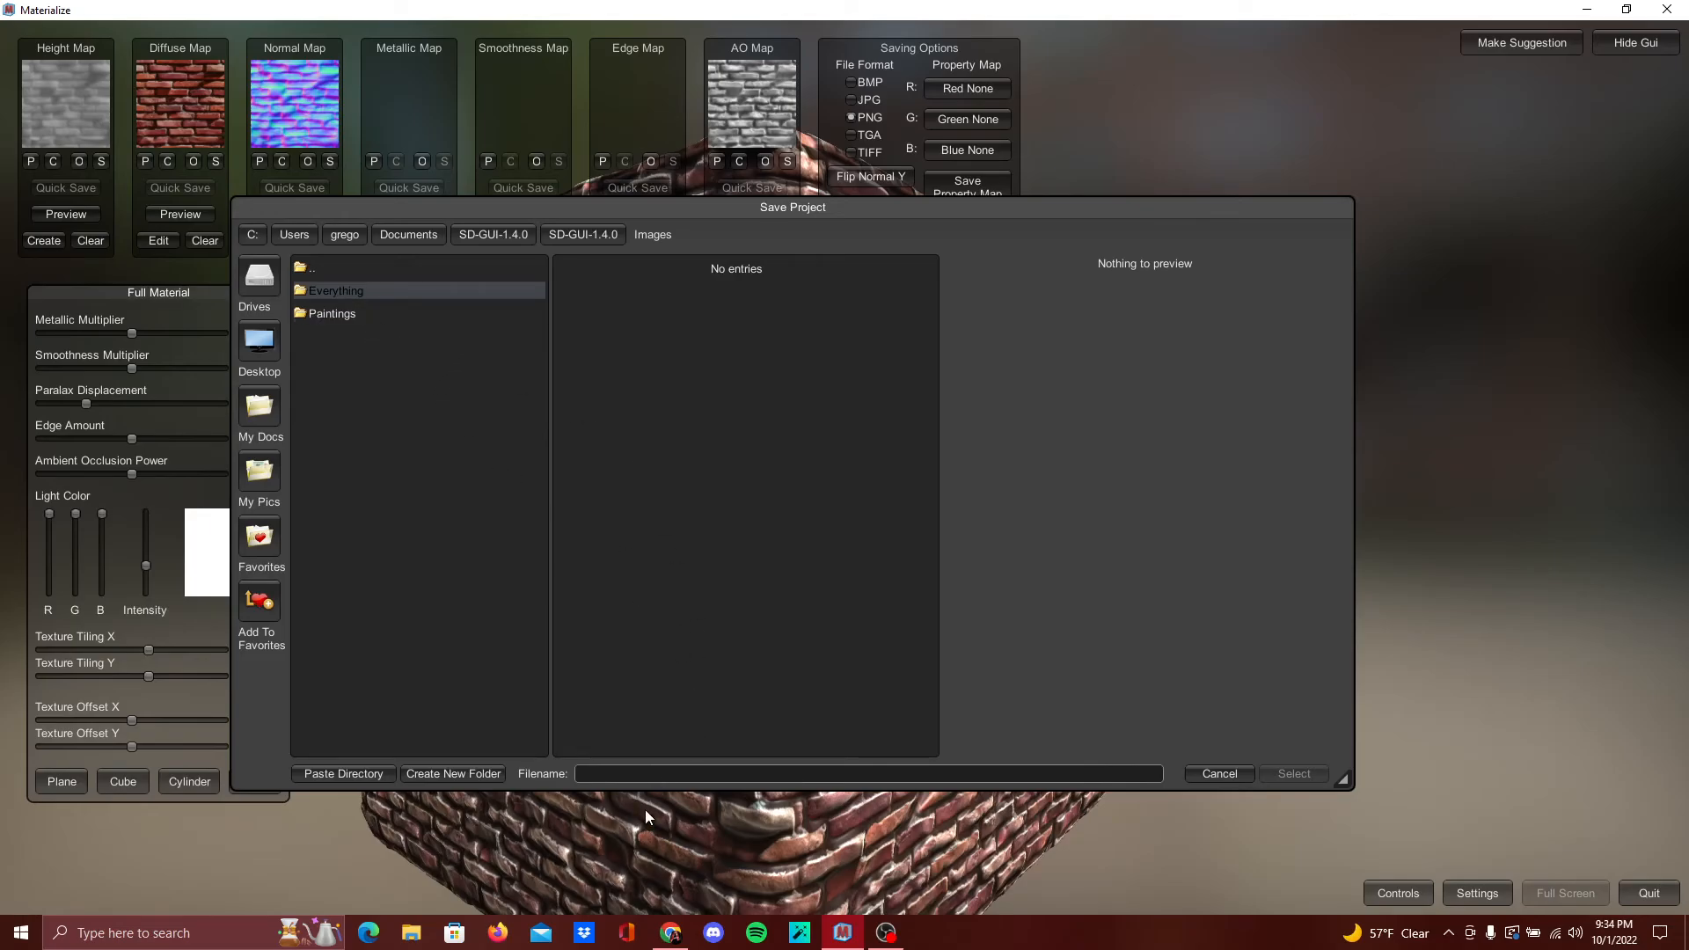
{"action": "left_click", "coordinate": [673, 773]}
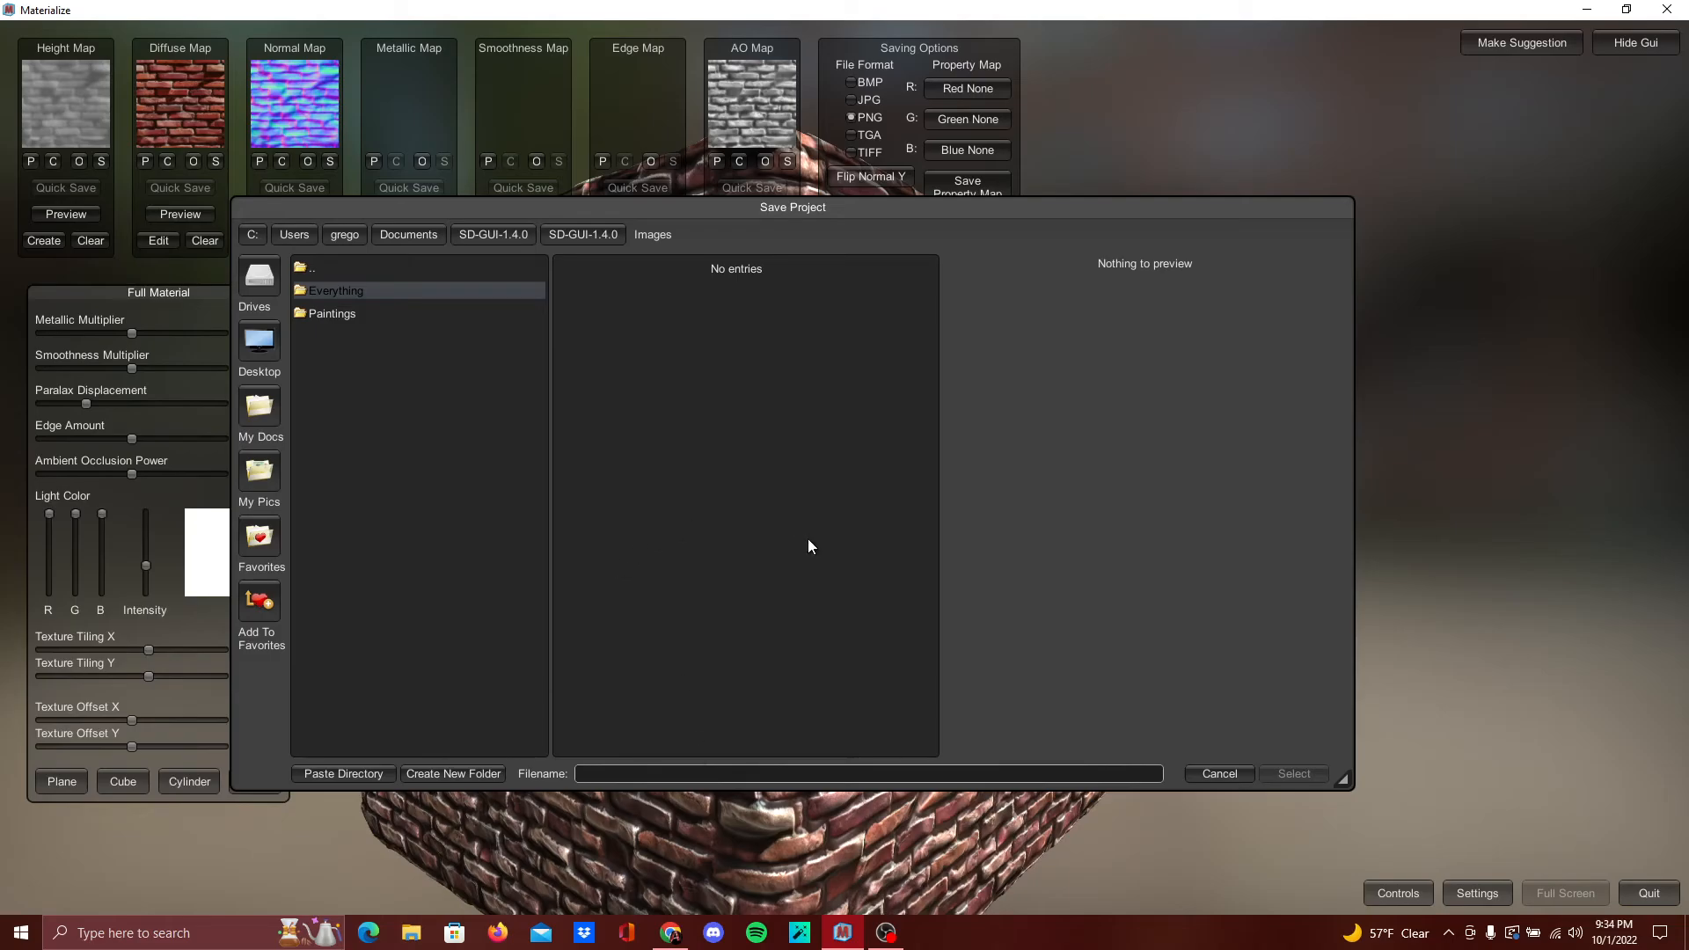
{"action": "type", "text": "Bricks"}
{"action": "key", "text": "Return"}
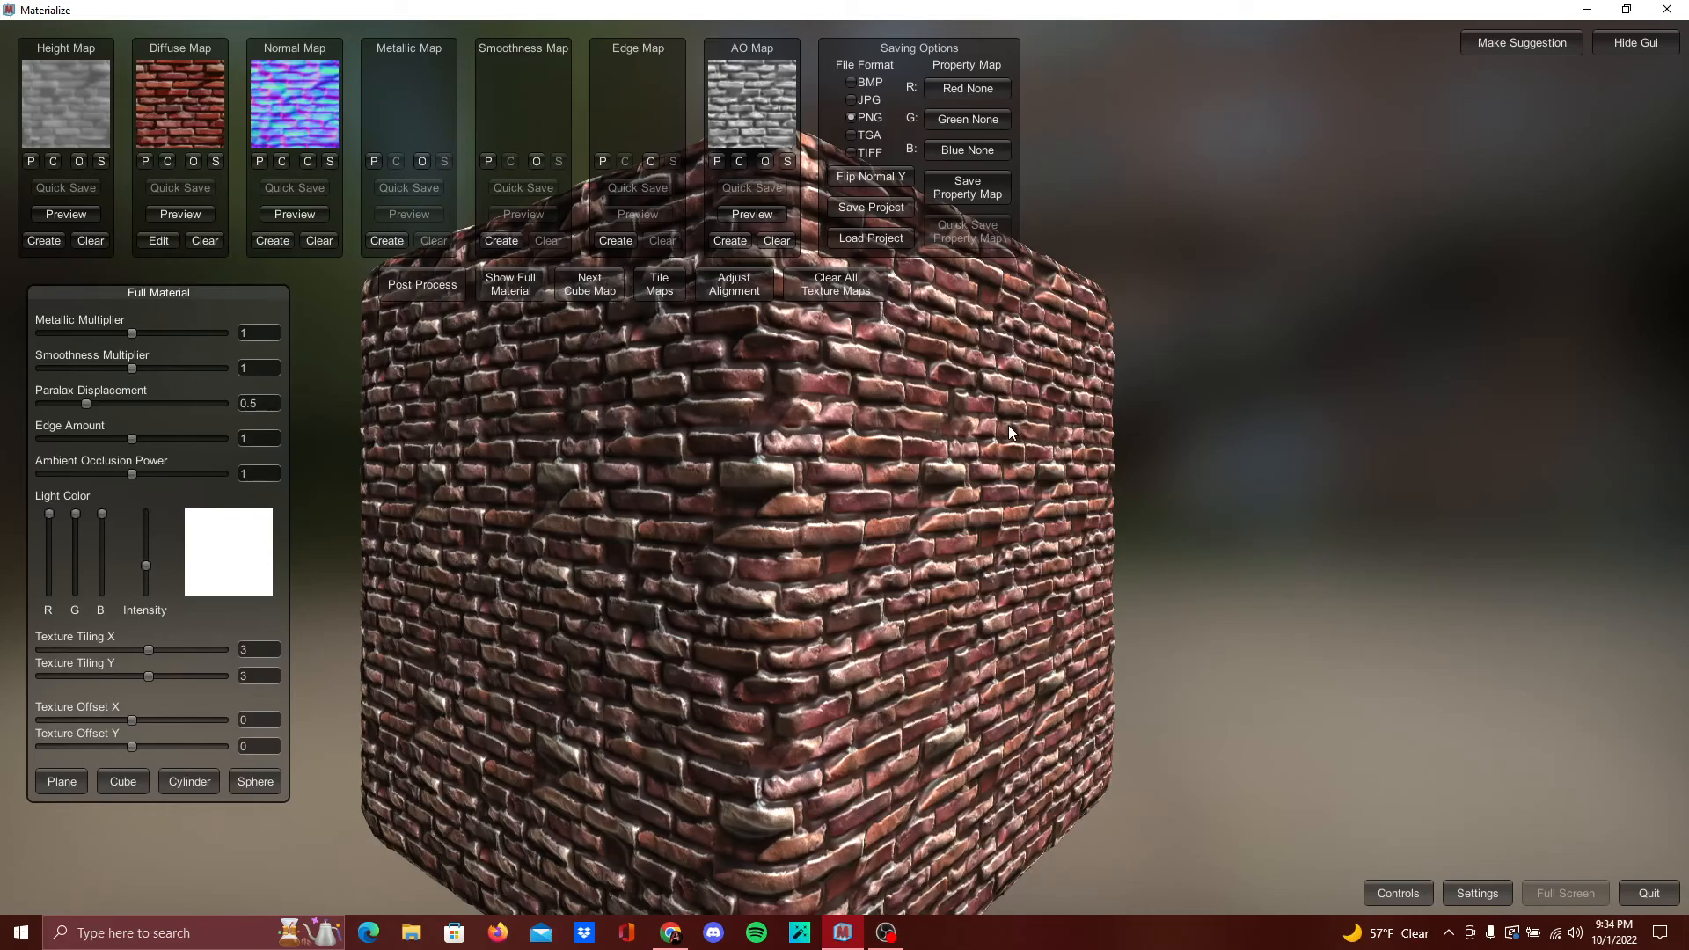
{"action": "left_click_drag", "start_coordinate": [1008, 425], "coordinate": [993, 528]}
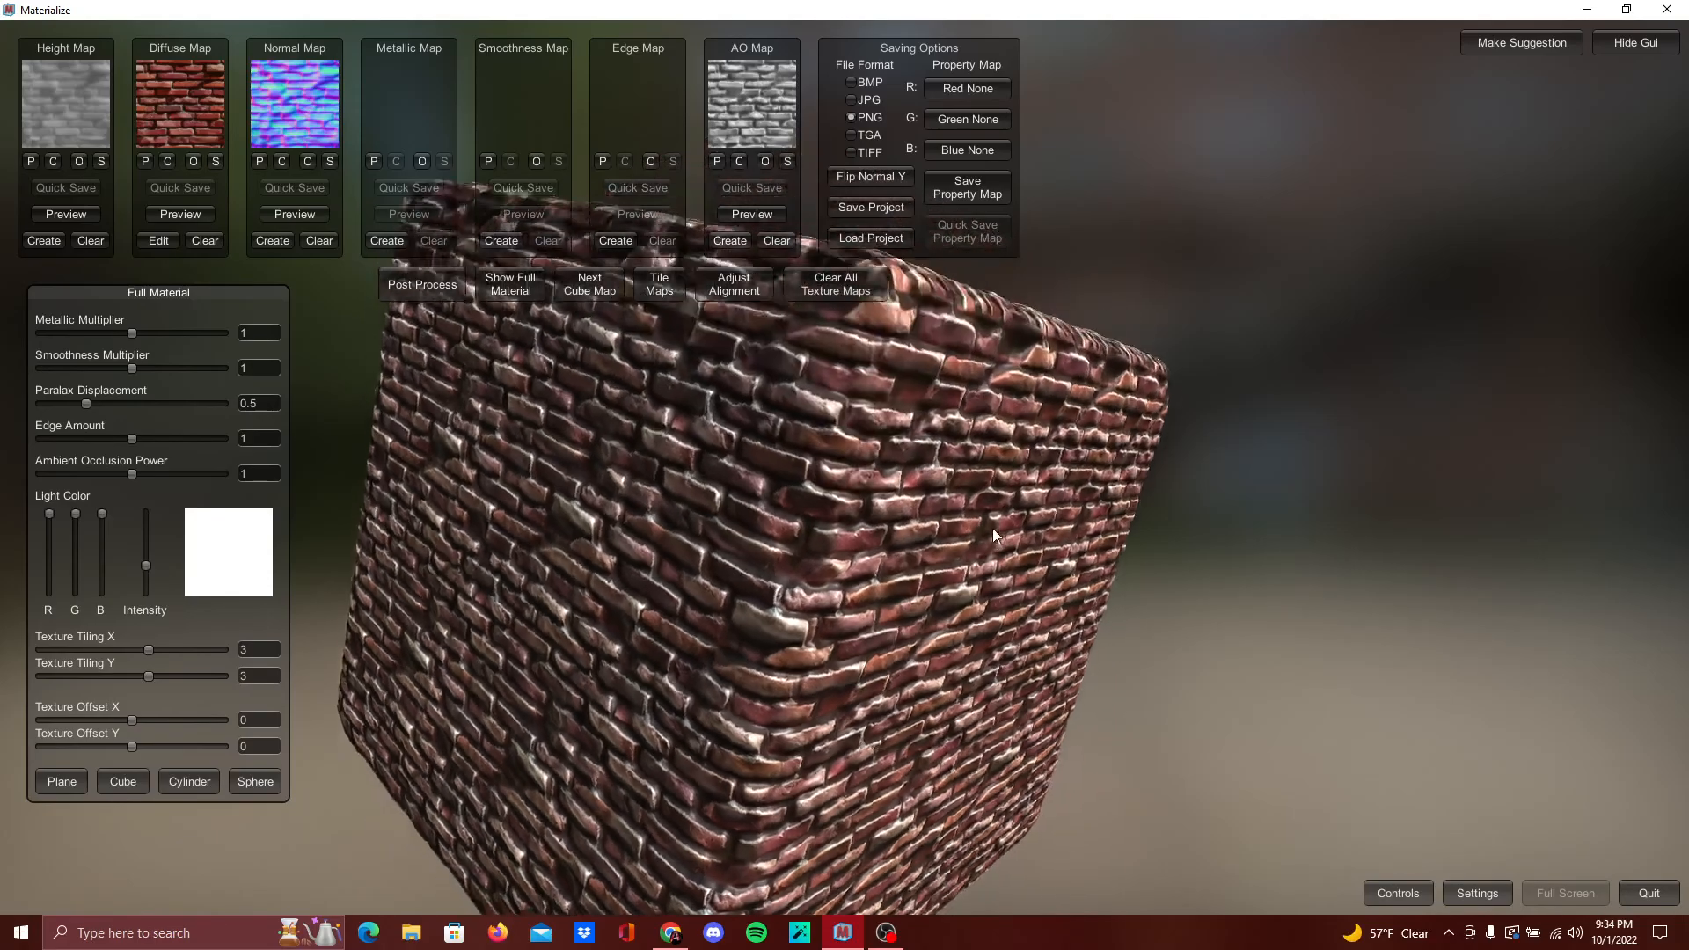
{"action": "left_click_drag", "start_coordinate": [998, 457], "coordinate": [1132, 438]}
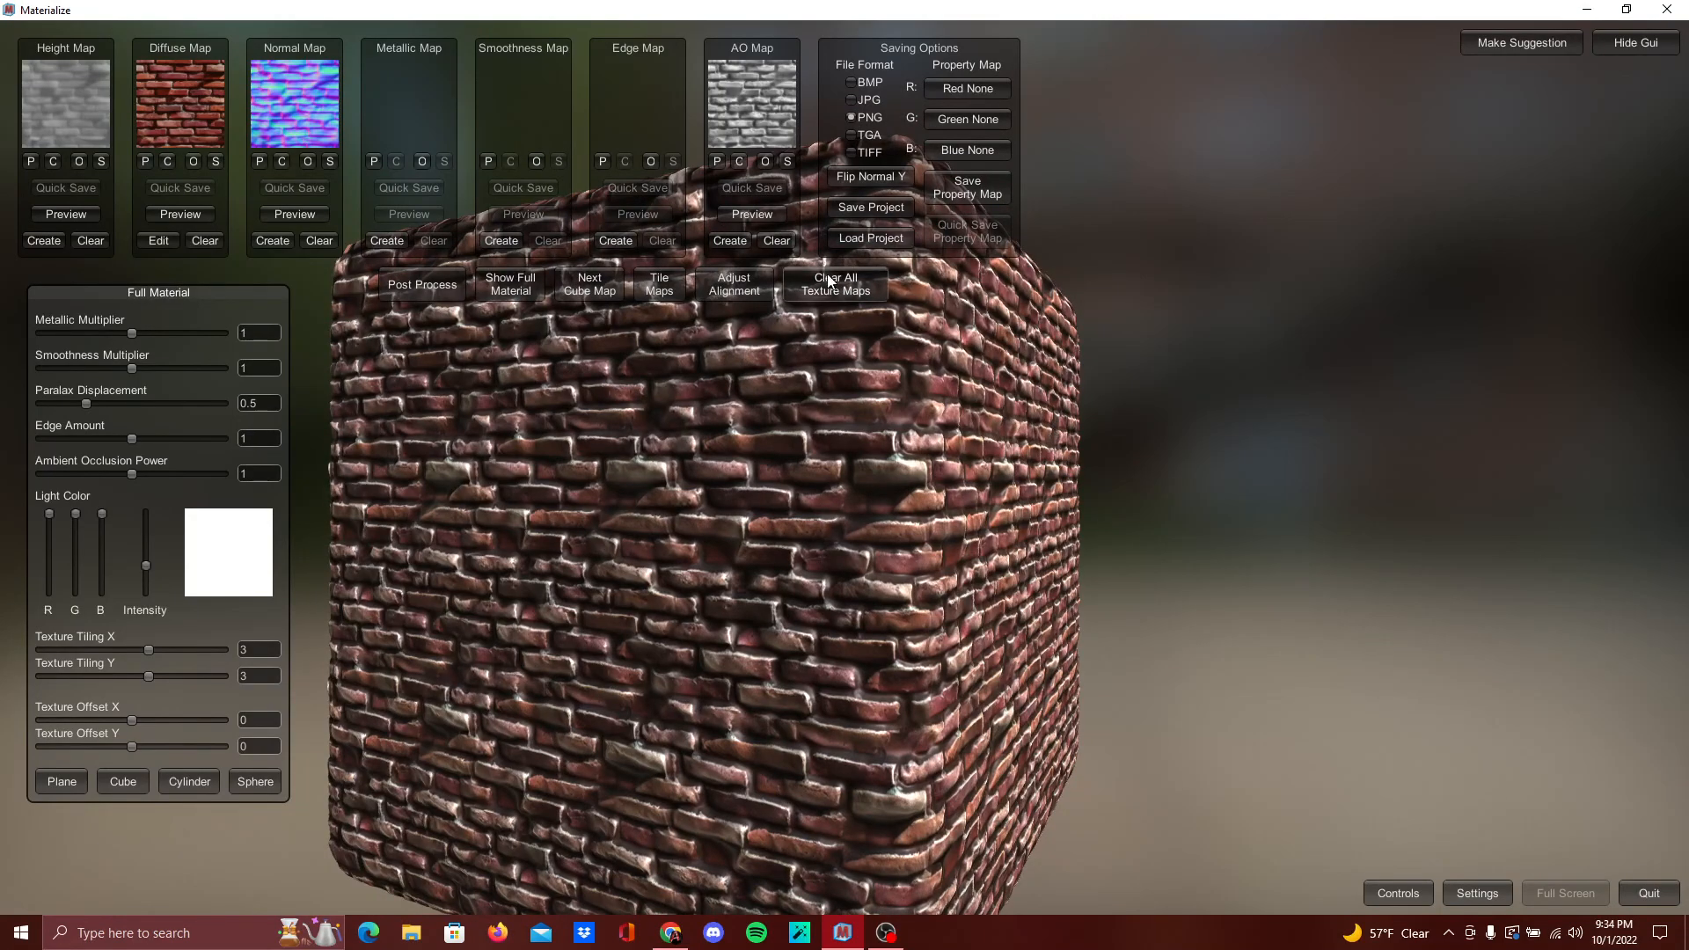